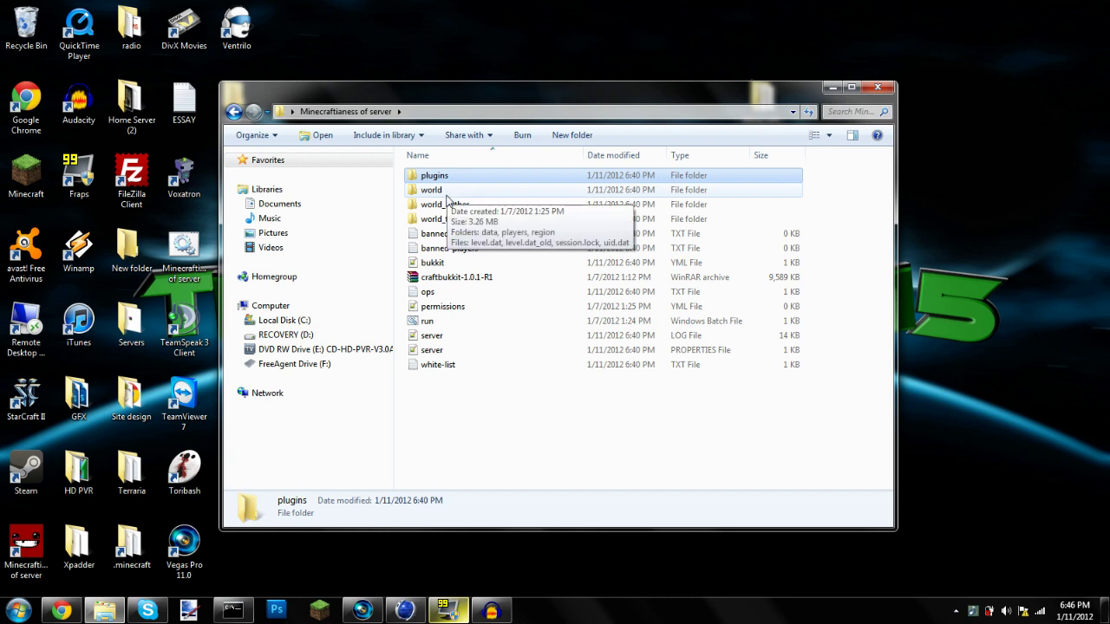
double_click(431, 190)
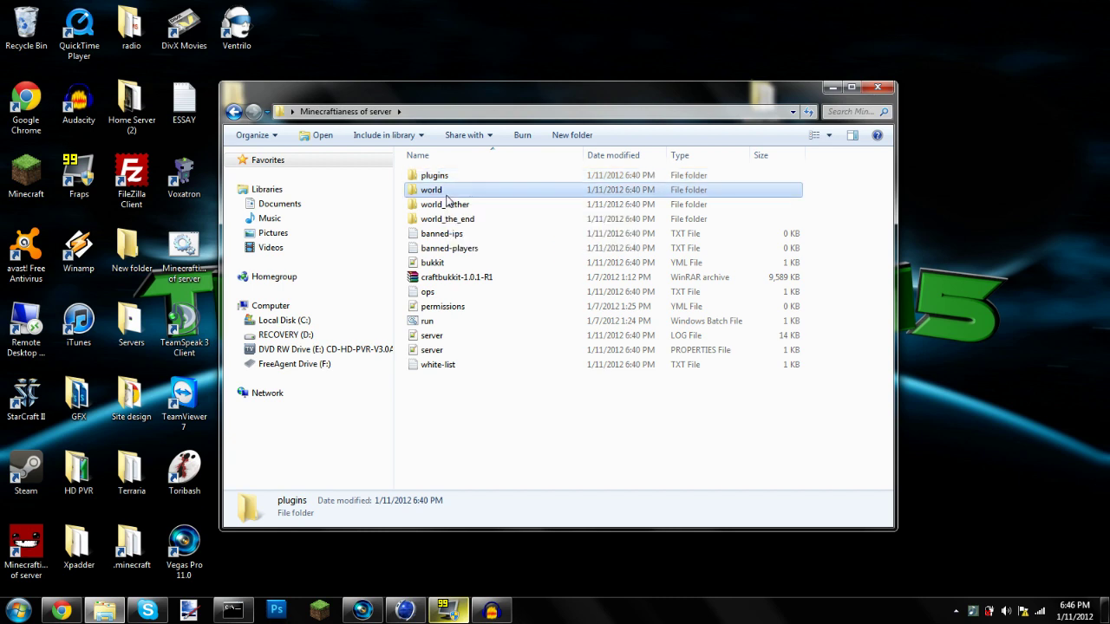
left_click_drag(460, 347, 388, 75)
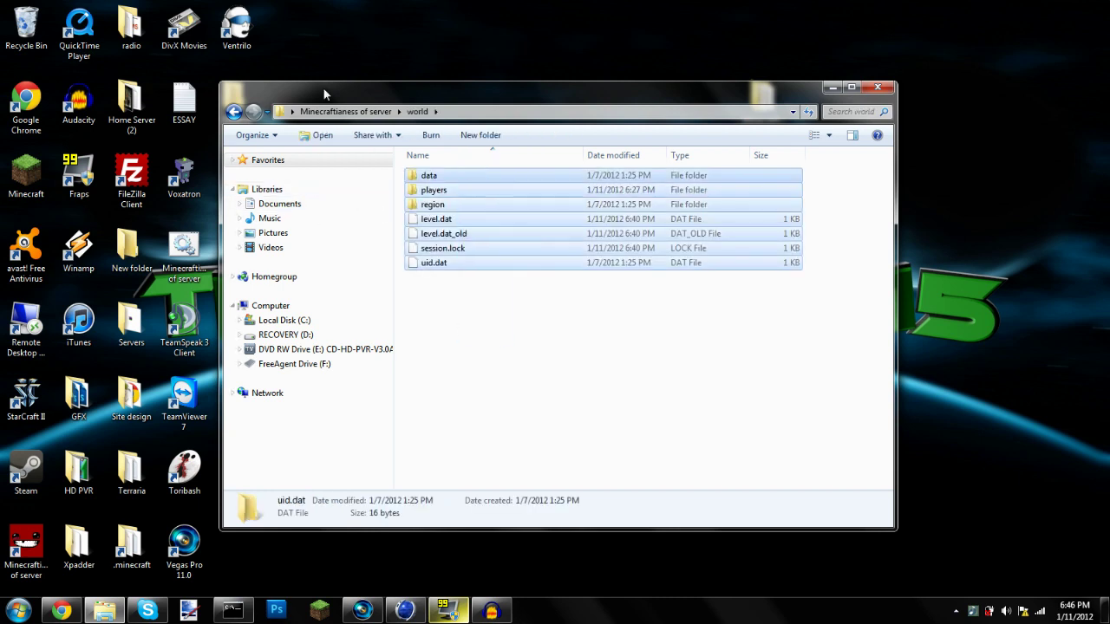
left_click(345, 111)
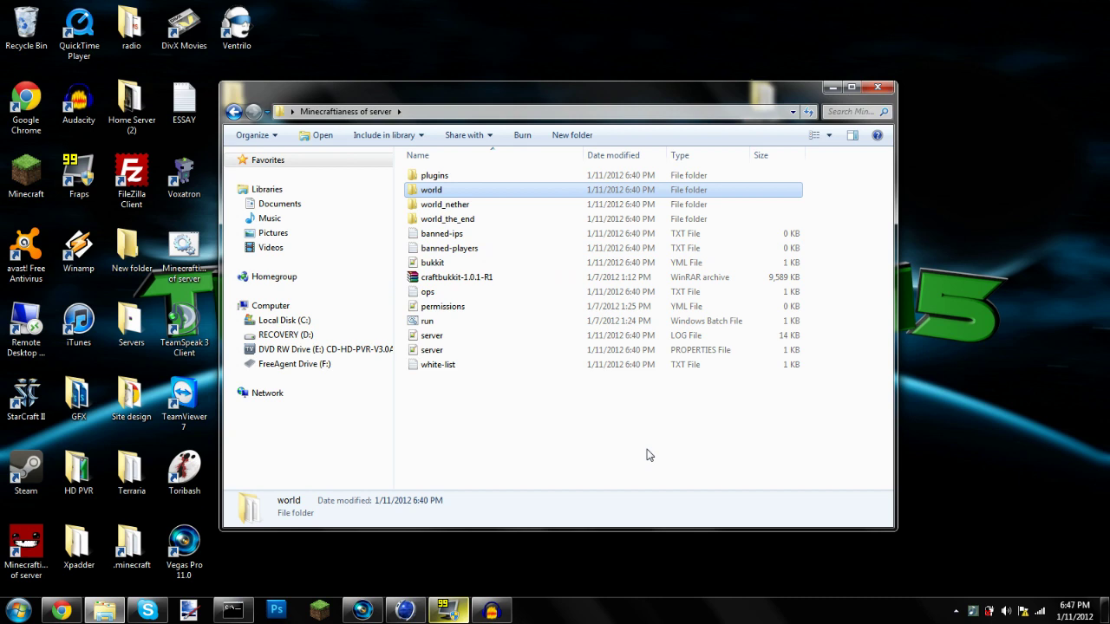
double_click(524, 249)
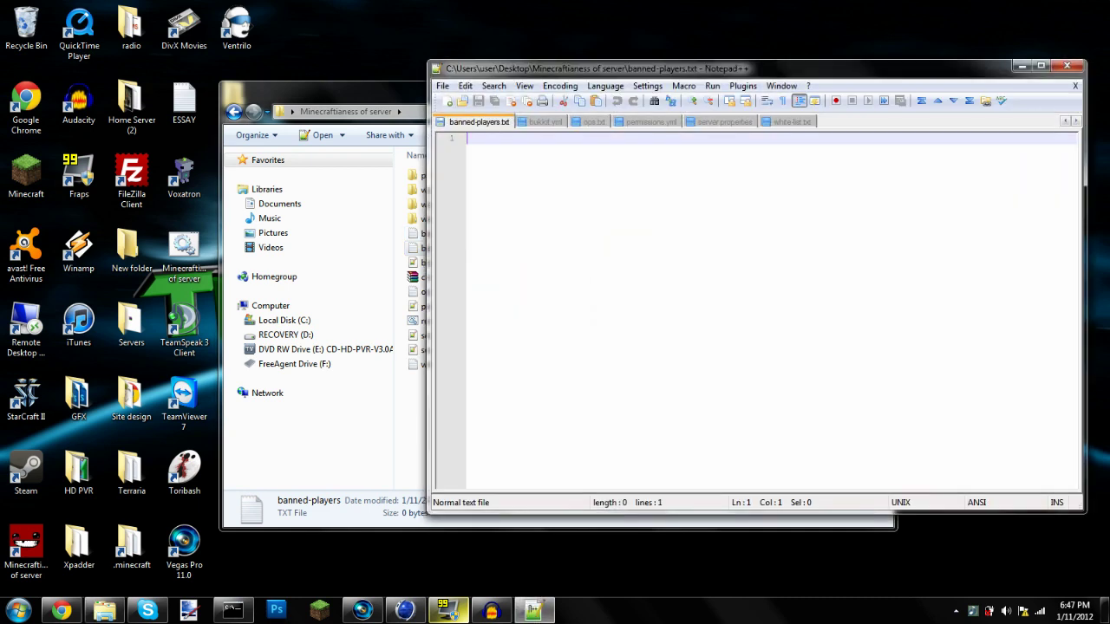
left_click_drag(834, 68, 632, 101)
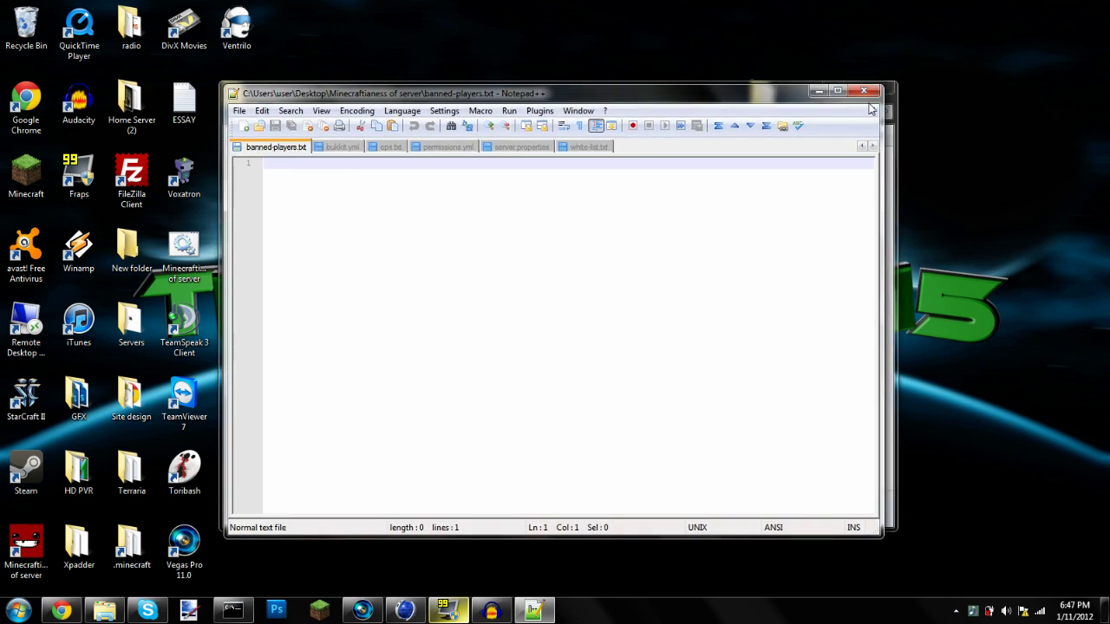
type("Rawhide15")
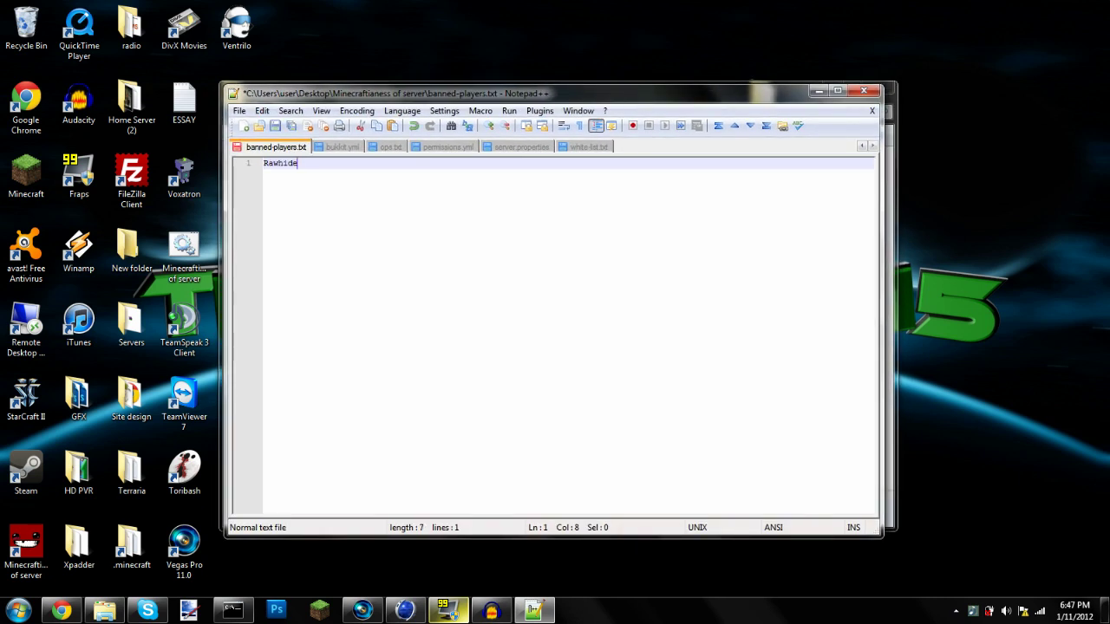
key("BackSpace")
key("BackSpace")
key("BackSpace")
key("BackSpace")
key("BackSpace")
key("BackSpace")
key("BackSpace")
key("BackSpace")
left_click(864, 92)
left_click(574, 352)
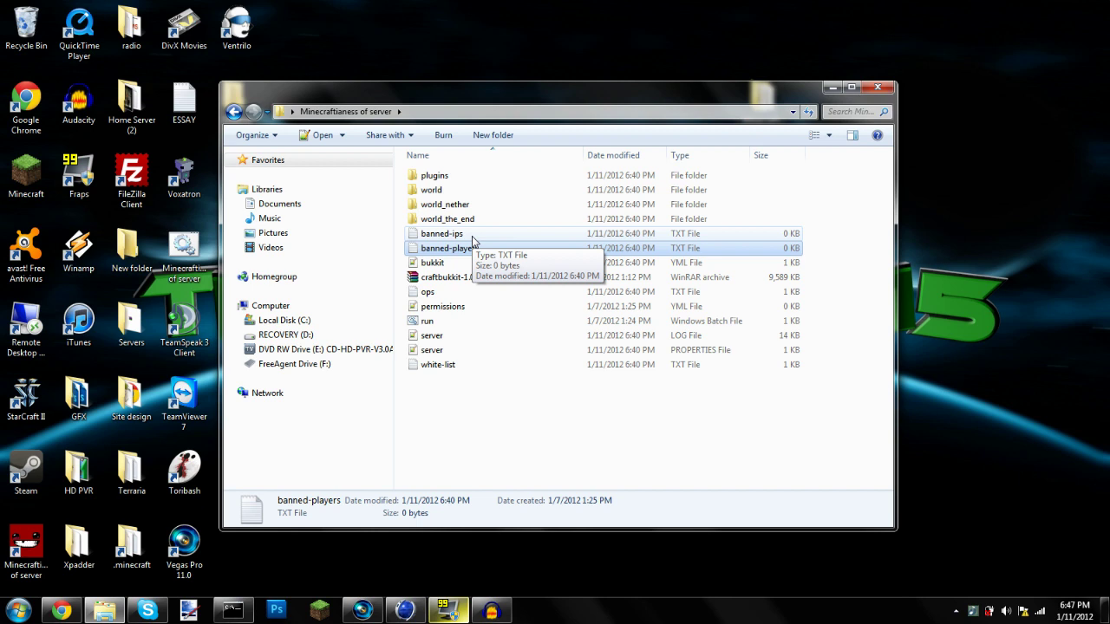
left_click(451, 262)
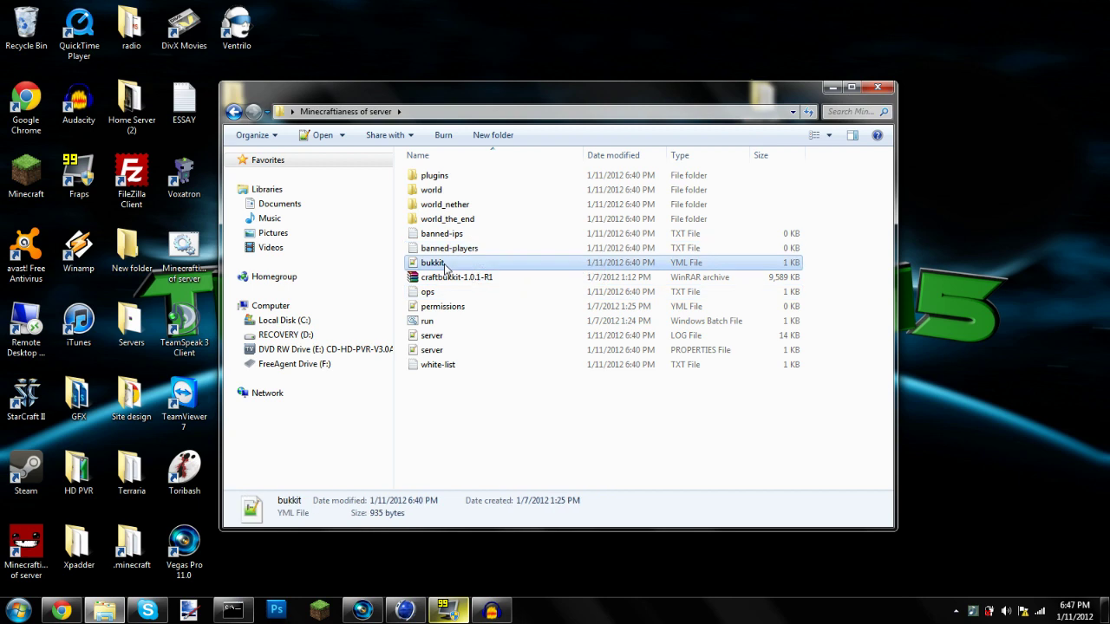
double_click(457, 263)
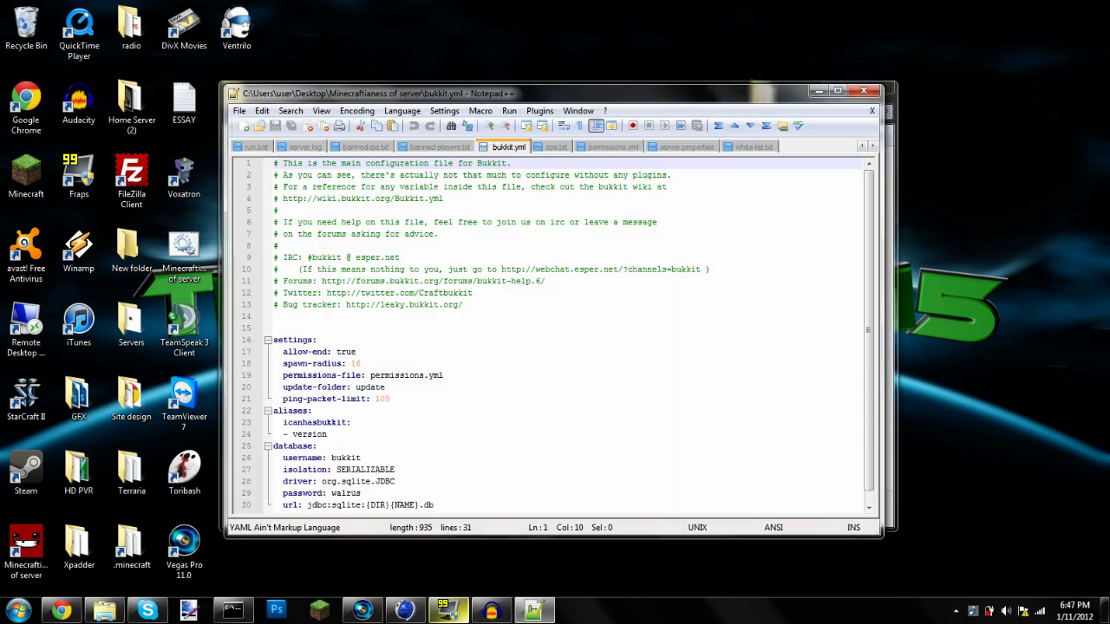
left_click(863, 91)
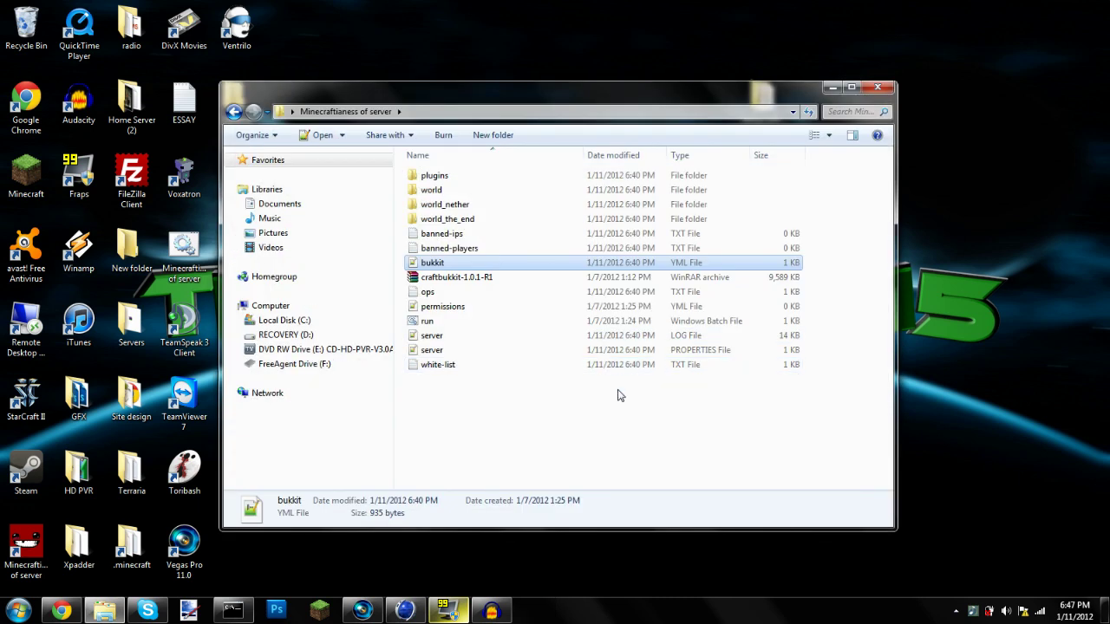
left_click_drag(482, 436, 450, 426)
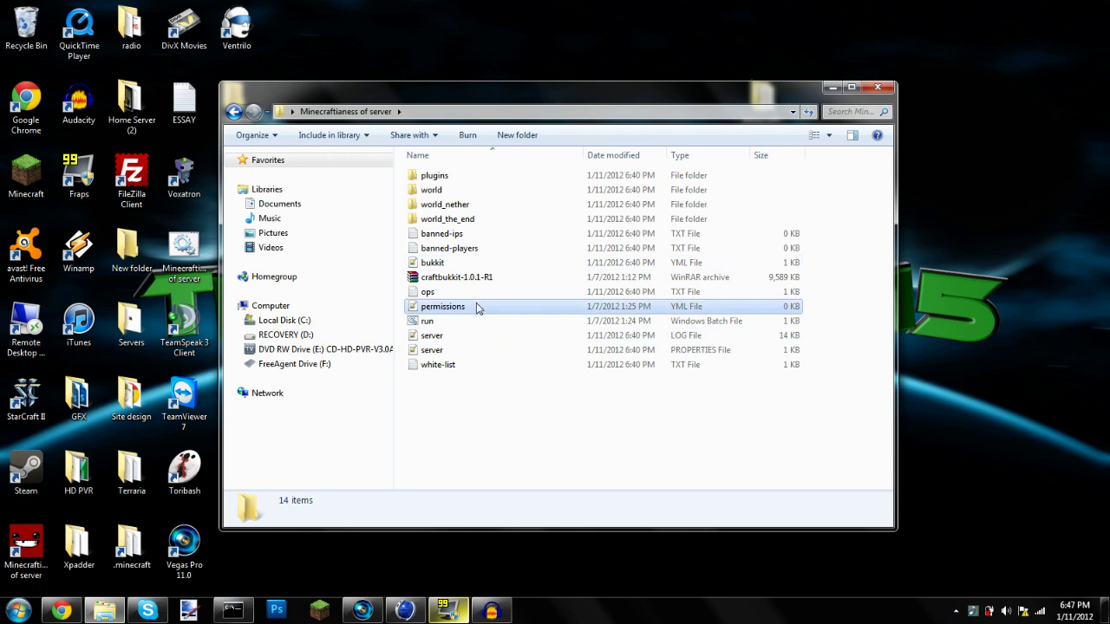
left_click(477, 307)
left_click(473, 264, "ctrl")
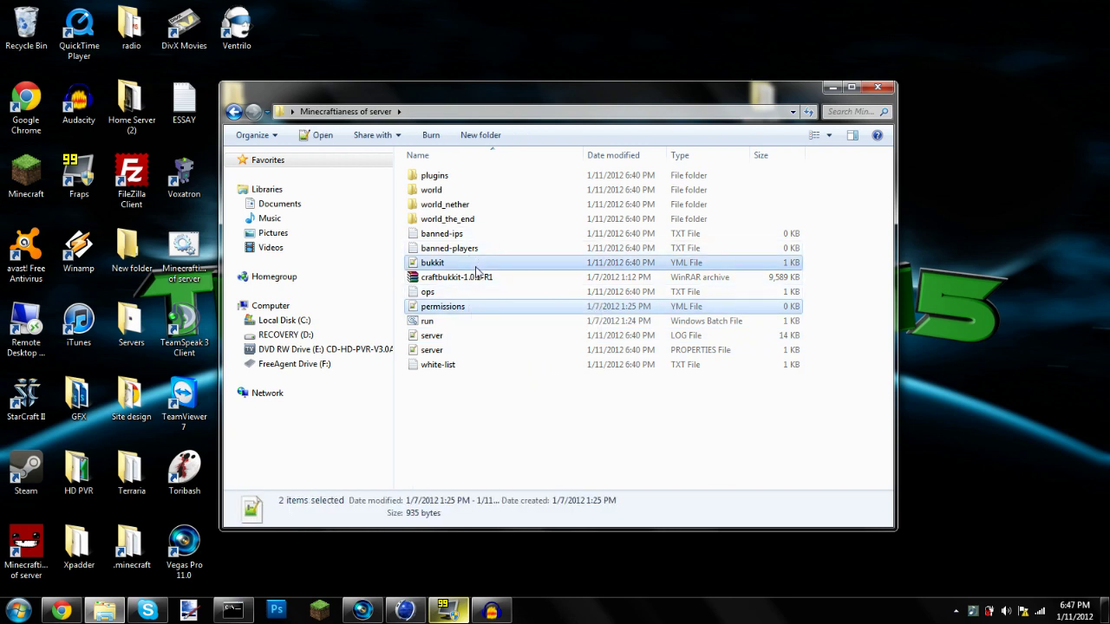
left_click(459, 303)
Open ops.txt, try a /give line for 64 items, then delete it and save
double_click(457, 292)
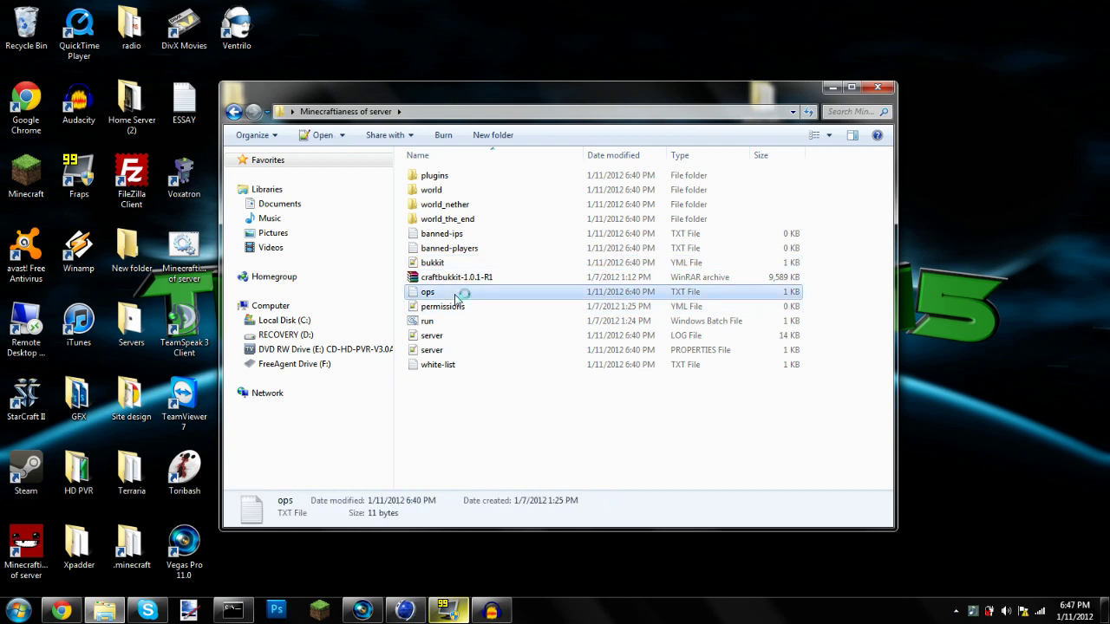
left_click_drag(265, 177, 297, 165)
left_click_drag(296, 165, 296, 177)
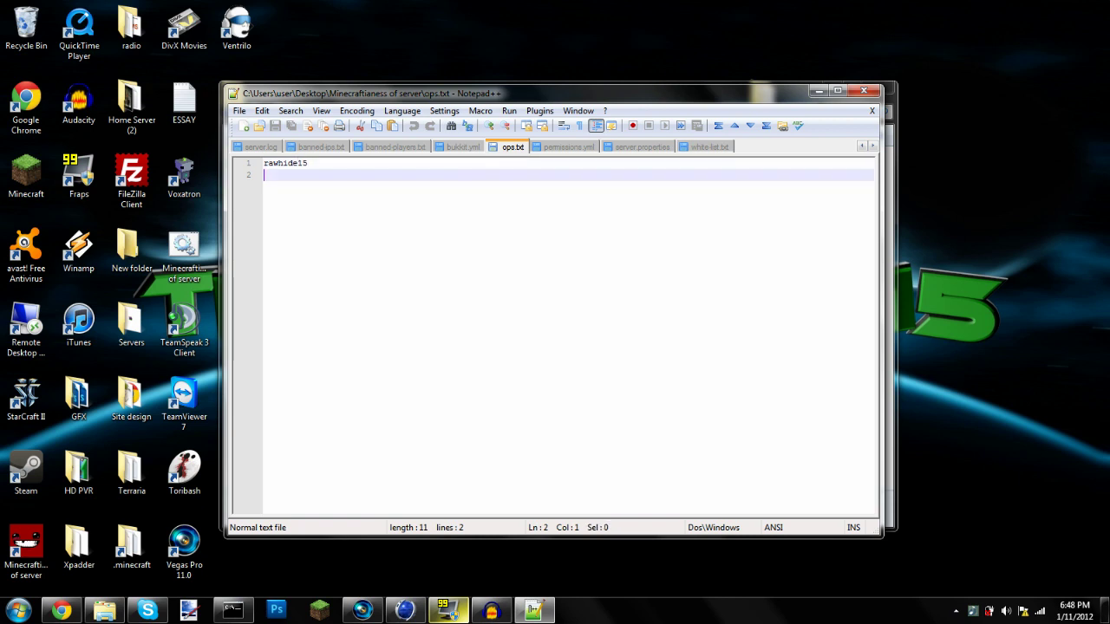
type("/give ")
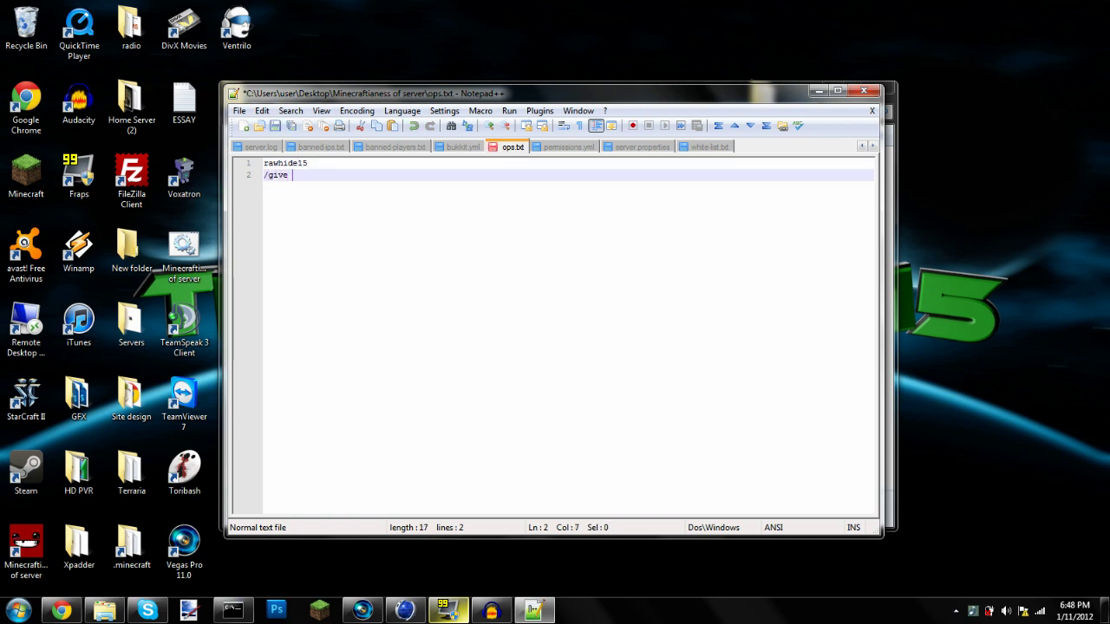
type("rawhide15 stone")
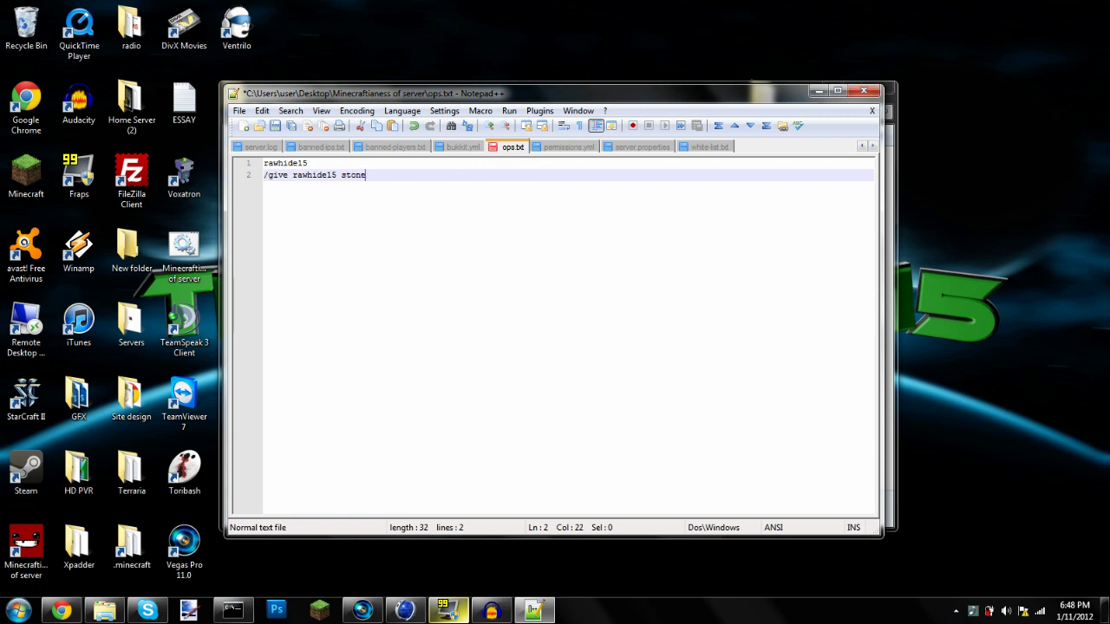
key("BackSpace")
key("BackSpace")
type("1 64")
left_click_drag(361, 176, 259, 182)
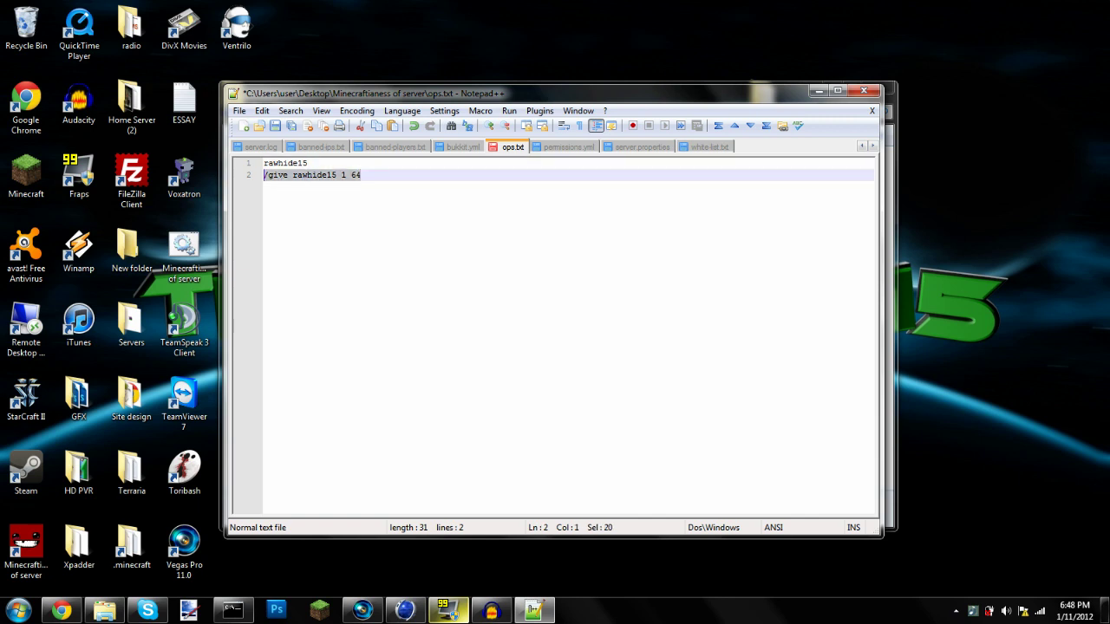
key("BackSpace")
key("BackSpace")
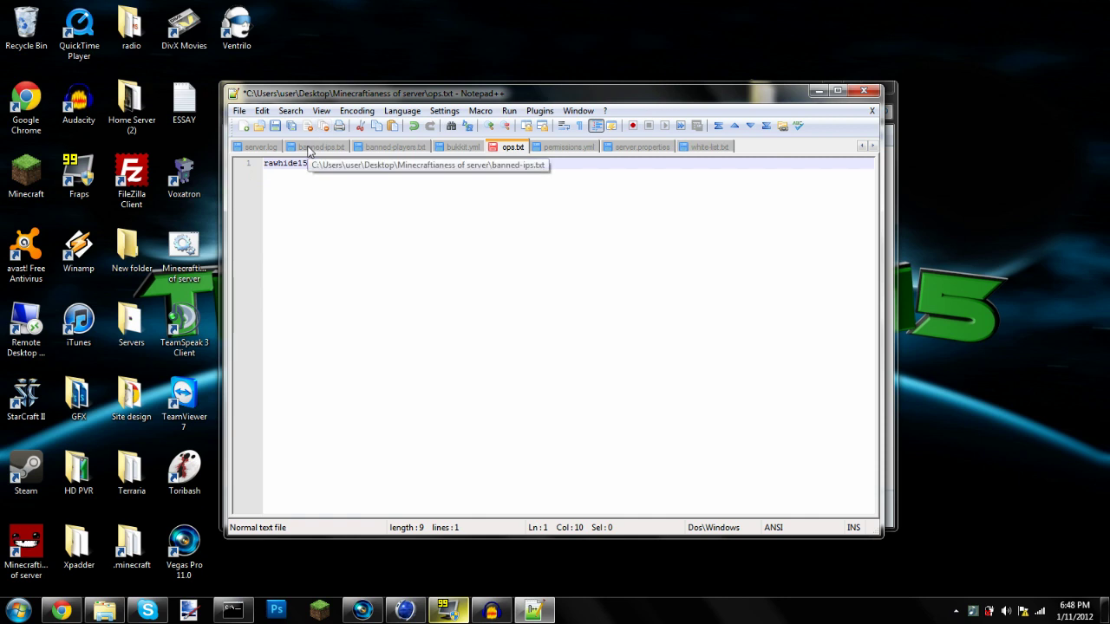
left_click(275, 126)
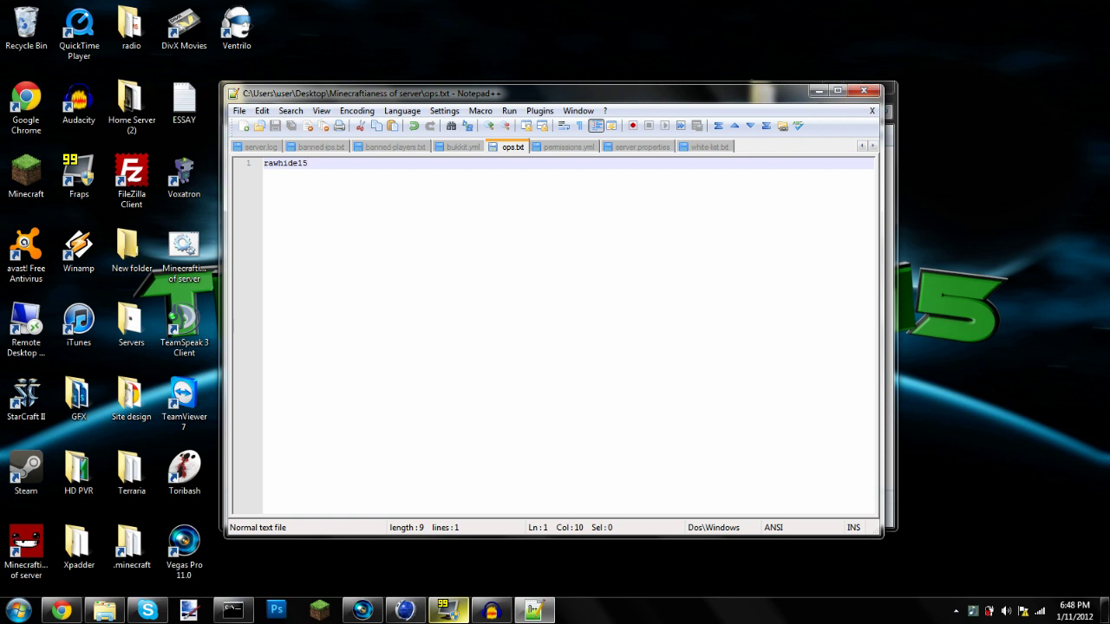
Add a second operator name, remove it again, save ops.txt and close the editor
key("shift+Home")
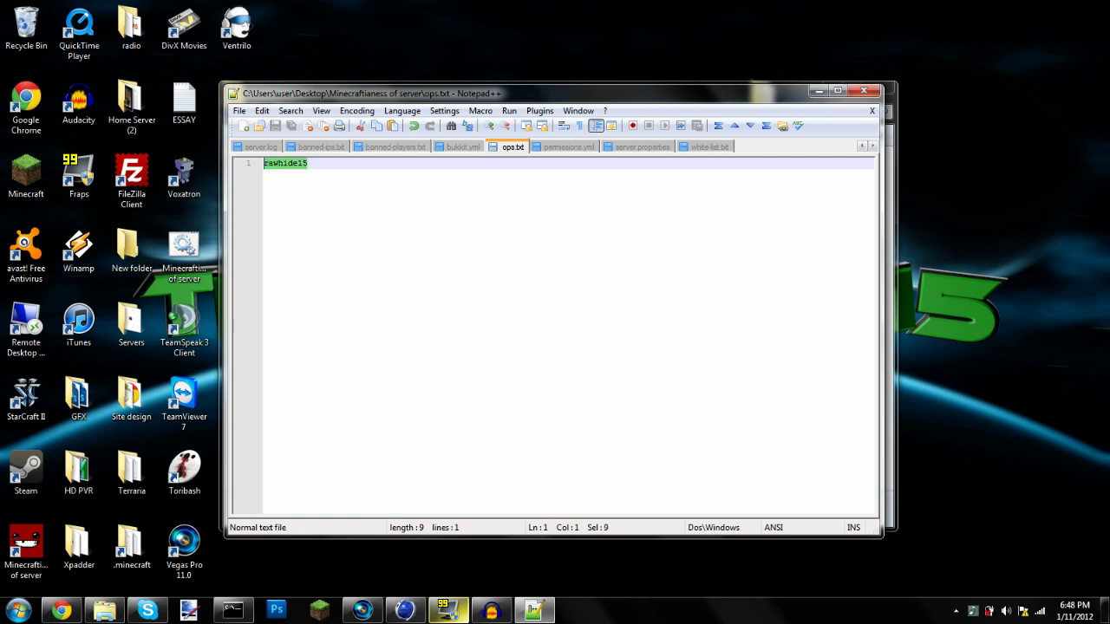
key("End")
key("Return")
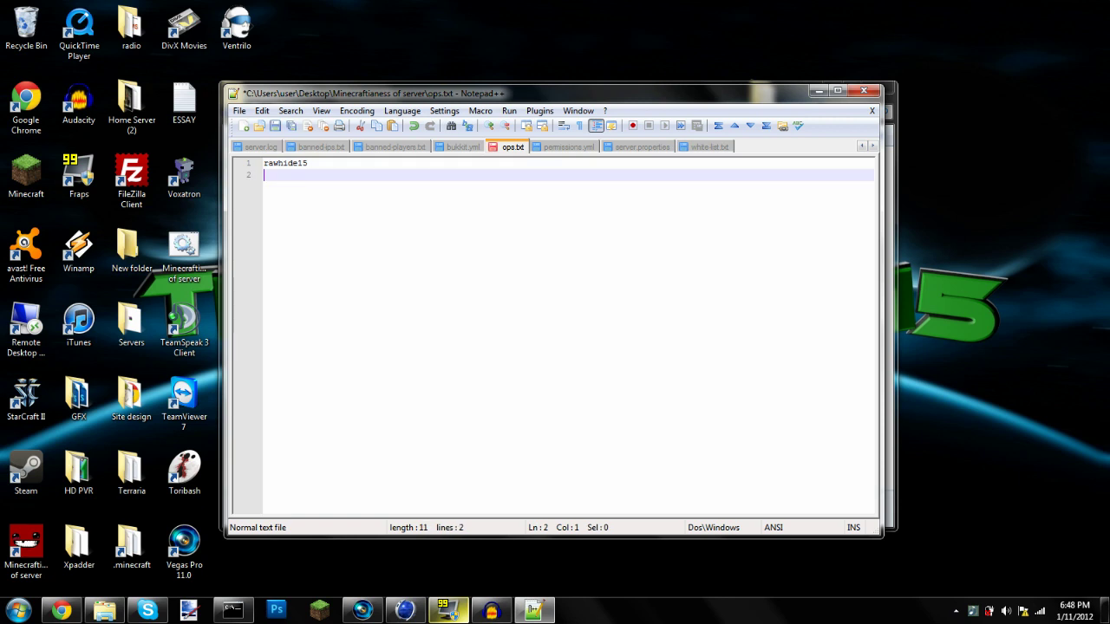
type("alecploof")
key("BackSpace")
key("BackSpace")
key("BackSpace")
key("BackSpace")
key("BackSpace")
key("BackSpace")
key("BackSpace")
key("BackSpace")
key("BackSpace")
key("BackSpace")
key("BackSpace")
type("5")
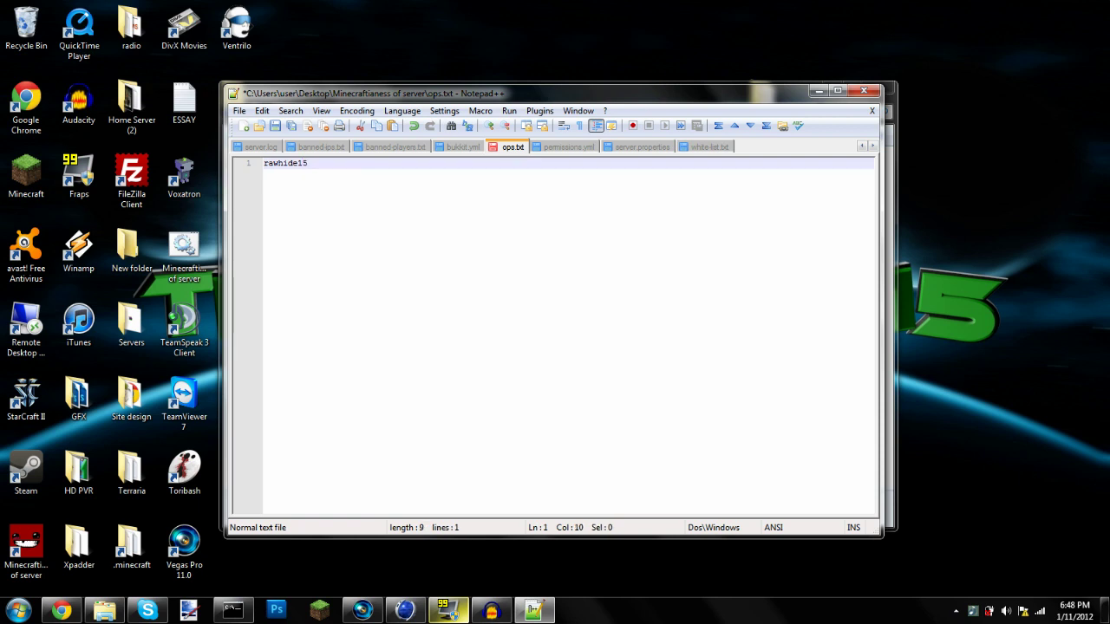
left_click(274, 126)
left_click(865, 91)
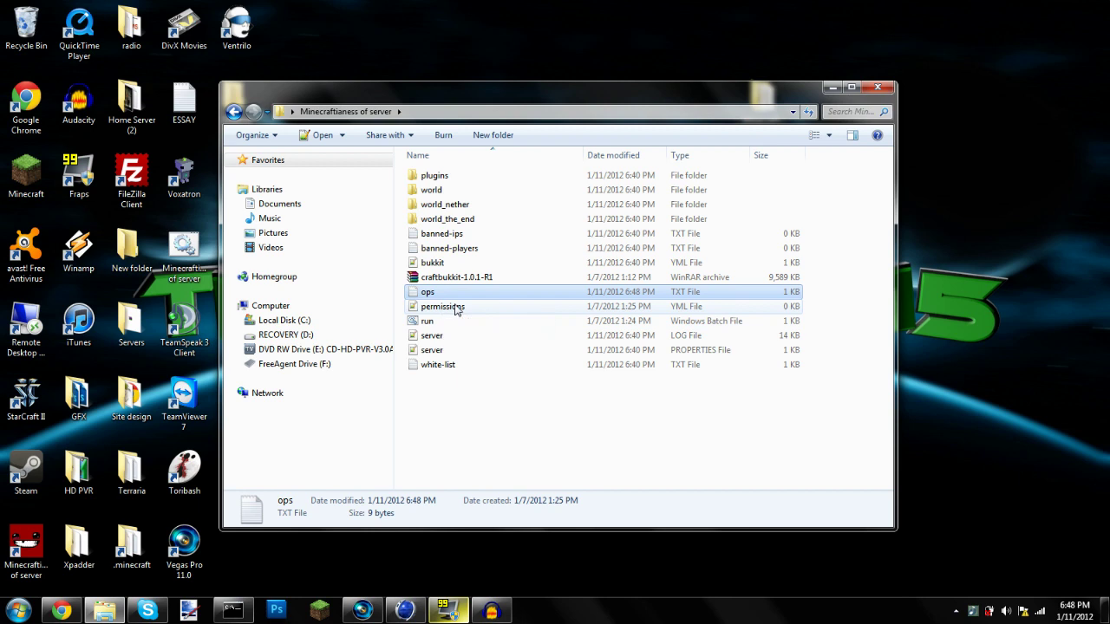
left_click(454, 309)
left_click(448, 324)
left_click(563, 335)
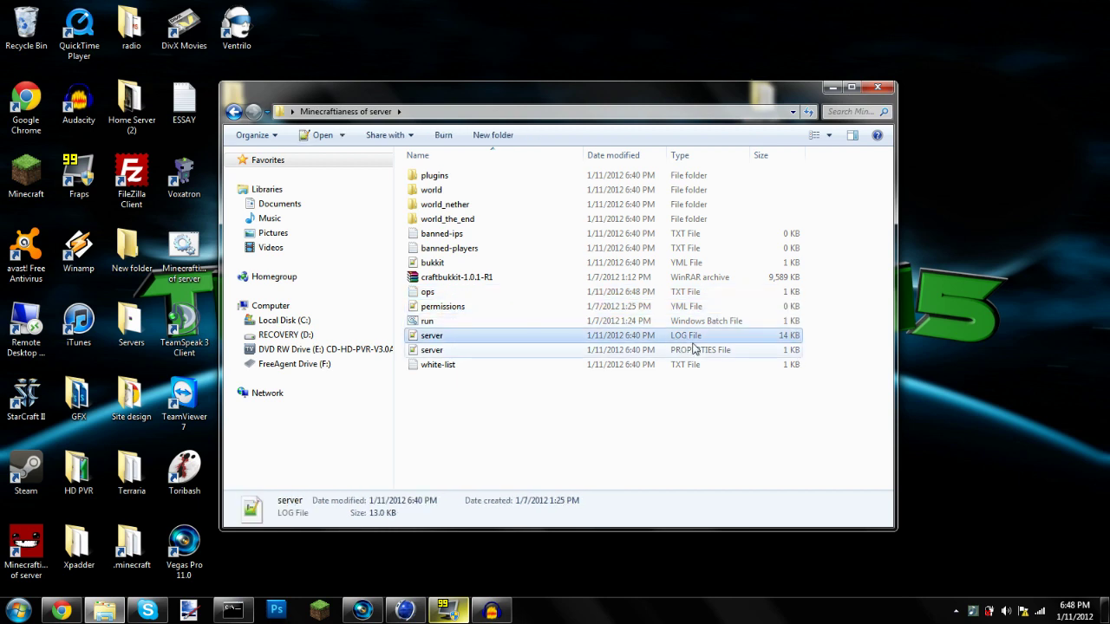
double_click(446, 337)
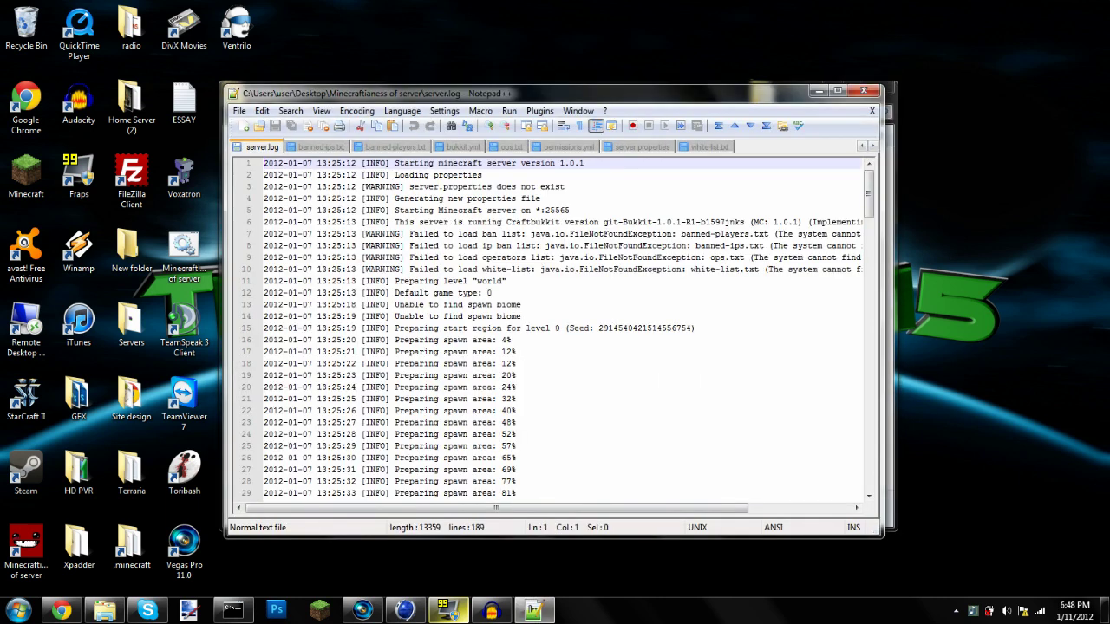
scroll(446, 335, "down", 6)
scroll(445, 329, "down", 2)
scroll(446, 330, "down", 13)
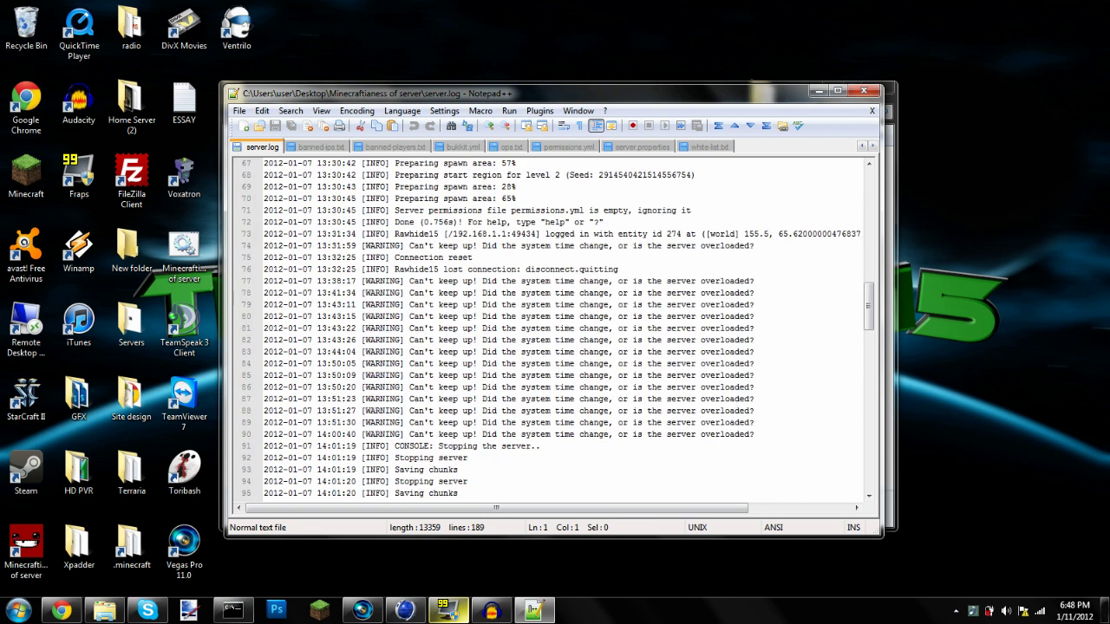
scroll(546, 330, "down", 17)
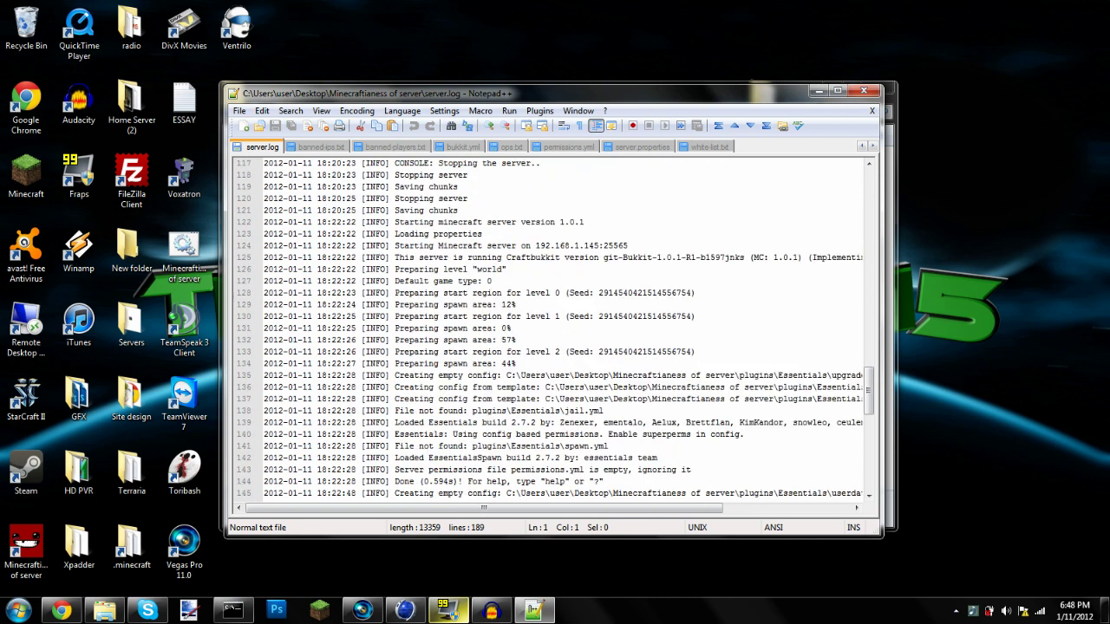
scroll(546, 329, "down", 4)
left_click_drag(868, 402, 852, 187)
left_click(450, 374)
triple_click(472, 281)
double_click(474, 317)
scroll(474, 314, "down", 5)
left_click(473, 304)
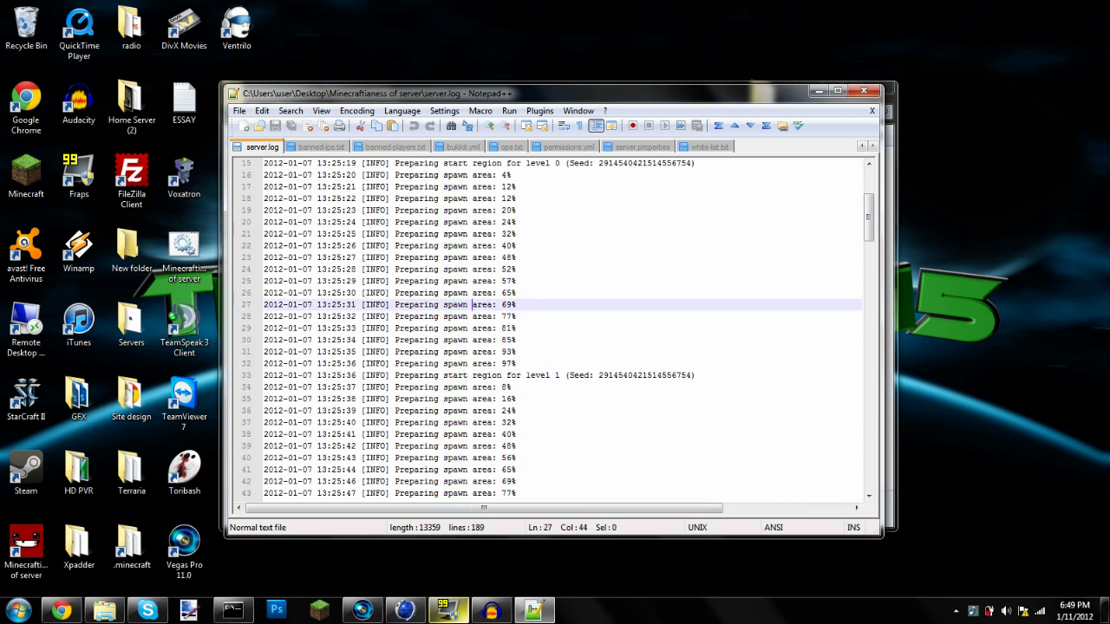
left_click_drag(494, 305, 471, 293)
double_click(482, 340)
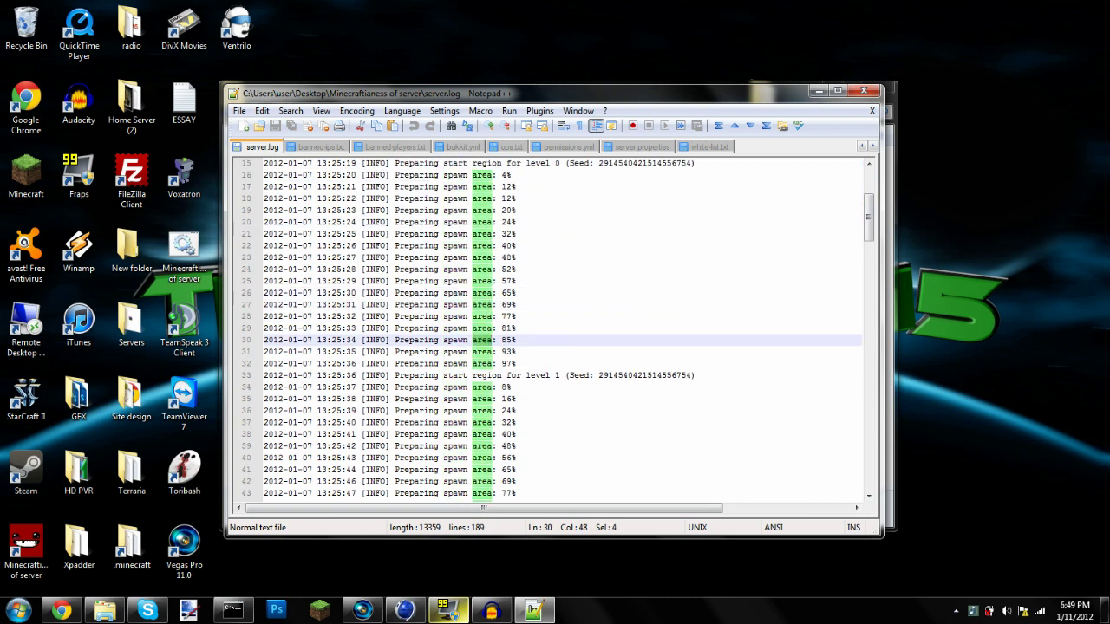
scroll(483, 340, "down", 3)
scroll(482, 339, "down", 3)
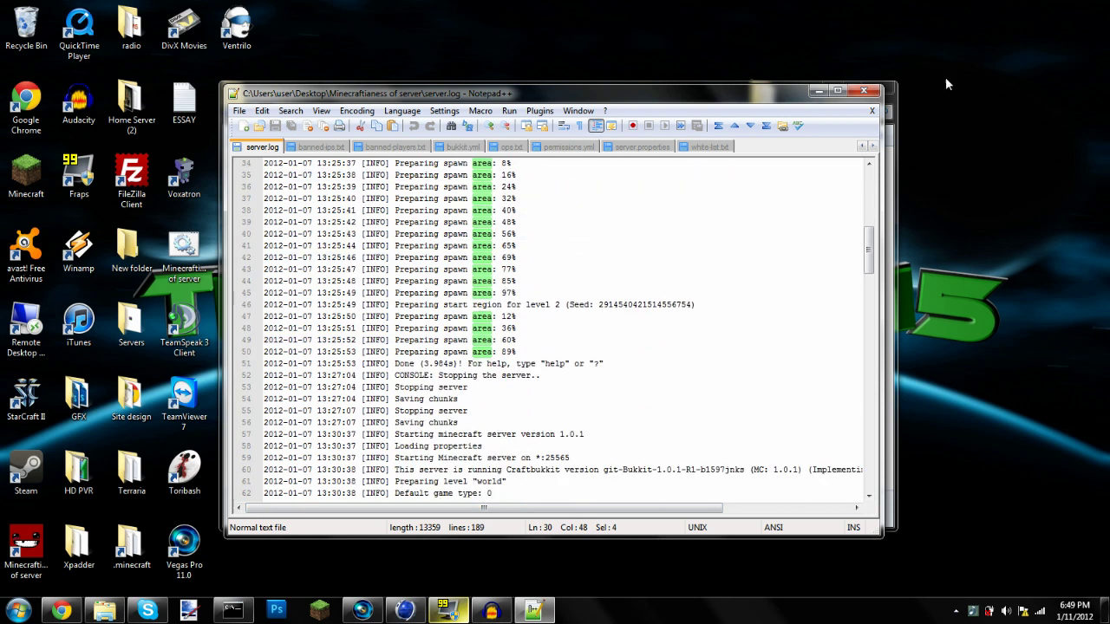
left_click(864, 90)
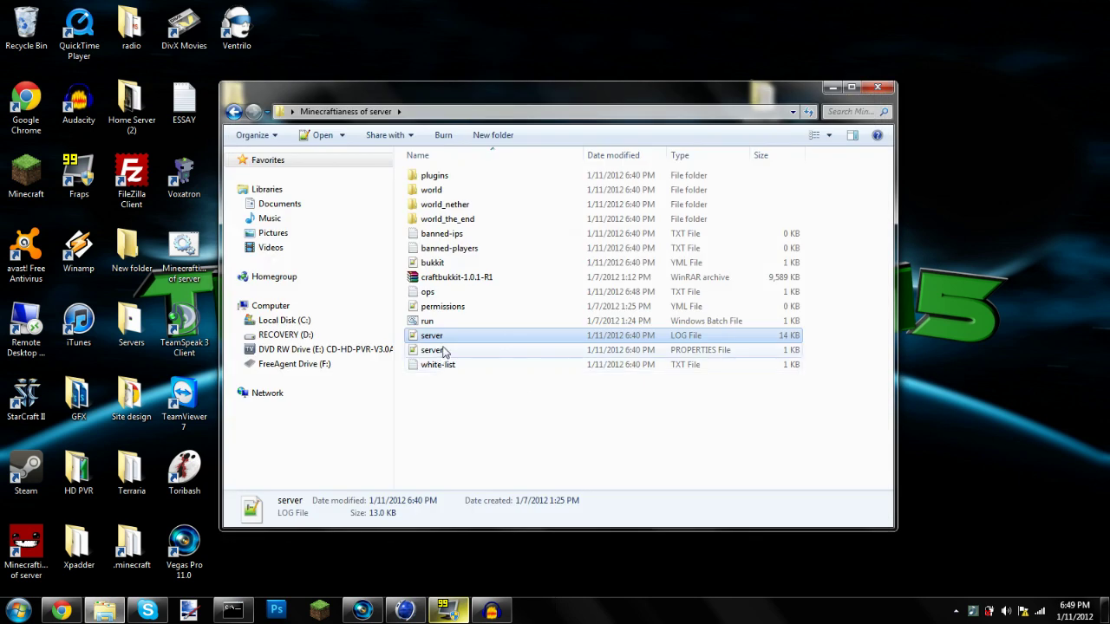
Open server.properties and try level-name values CAKELAND and 010101, then restore it to world
double_click(443, 350)
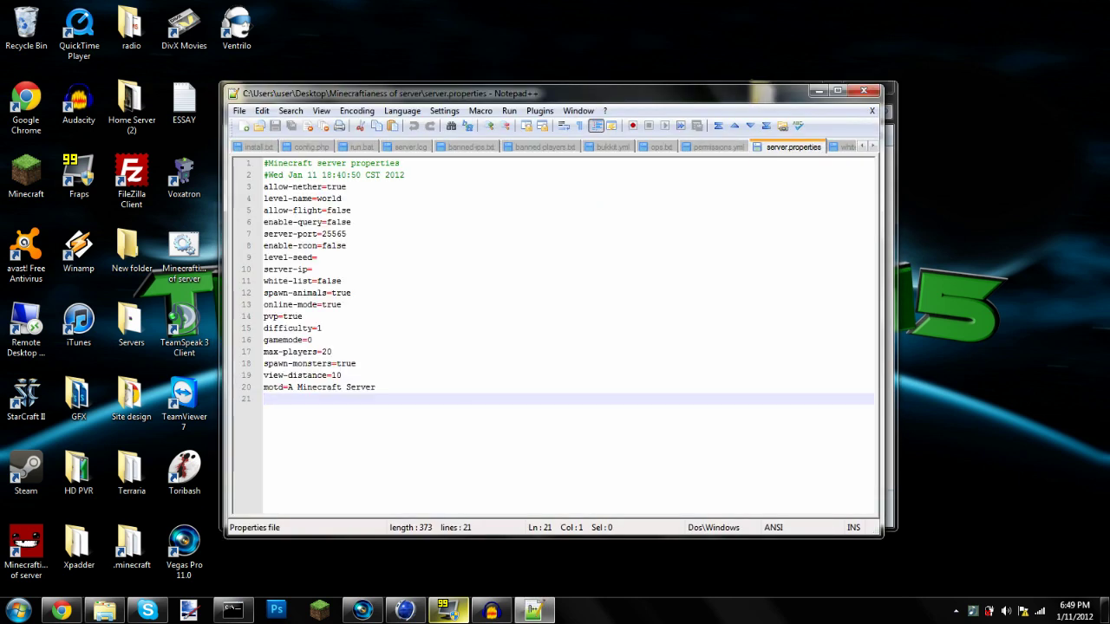
left_click_drag(306, 187, 327, 199)
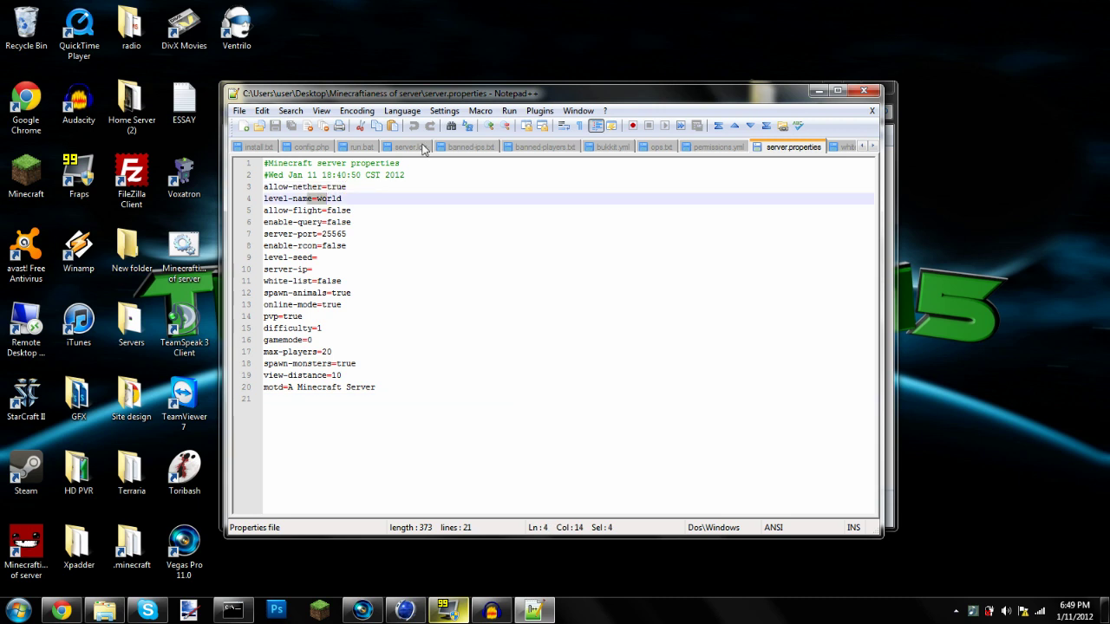
left_click_drag(469, 92, 764, 82)
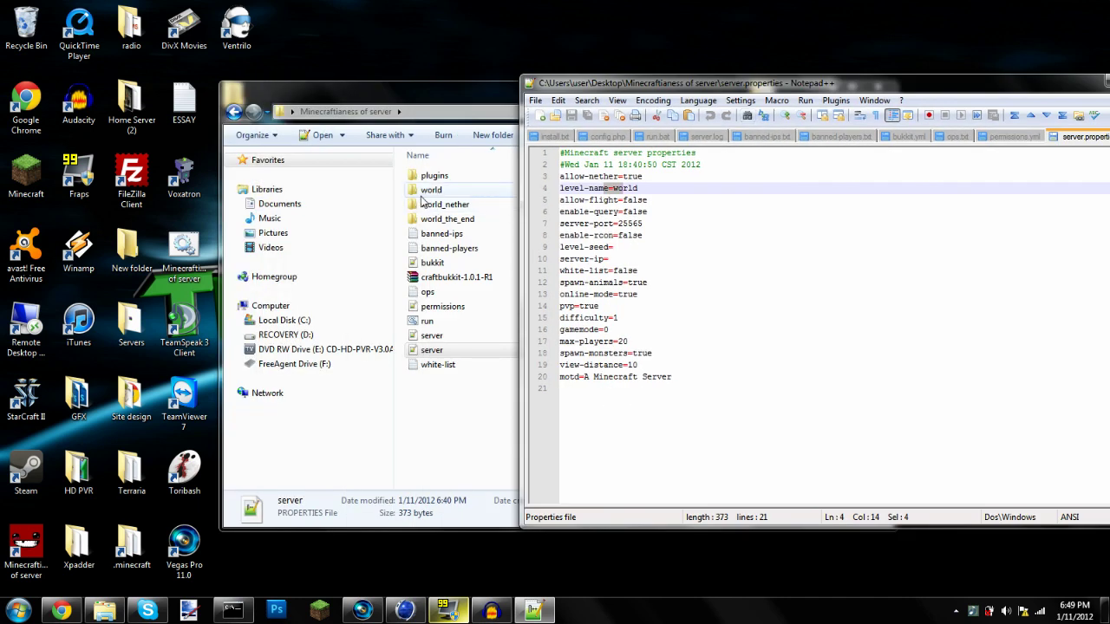
double_click(617, 189)
type("CAKE")
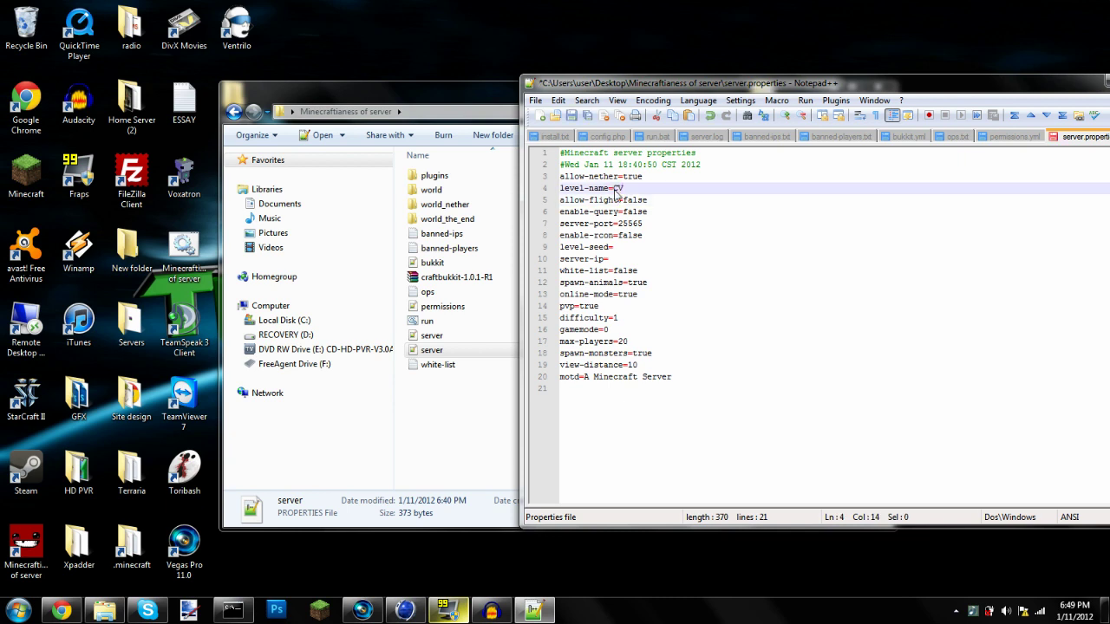
type("LAND!)!)!)")
key("BackSpace")
key("BackSpace")
key("BackSpace")
key("BackSpace")
key("BackSpace")
type("010101")
key("BackSpace")
key("BackSpace")
key("BackSpace")
key("BackSpace")
key("BackSpace")
key("BackSpace")
key("BackSpace")
key("BackSpace")
key("BackSpace")
key("BackSpace")
key("BackSpace")
key("BackSpace")
key("BackSpace")
key("BackSpace")
key("BackSpace")
type("world")
Change allow-flight to true, then set it back to false
left_click(649, 200)
left_click_drag(648, 200, 623, 201)
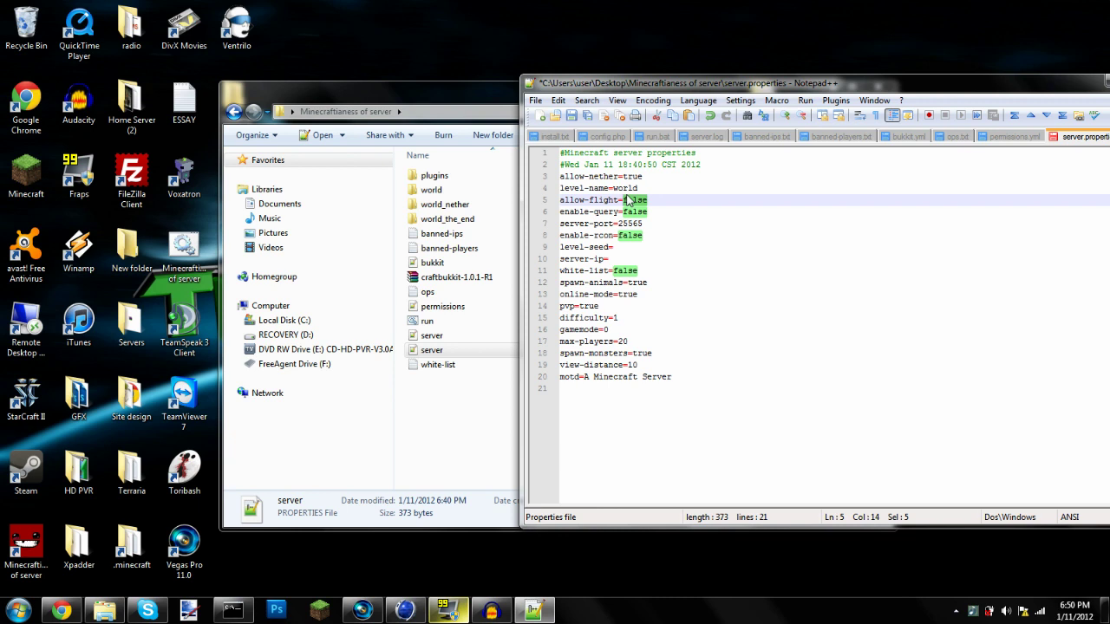
type("true")
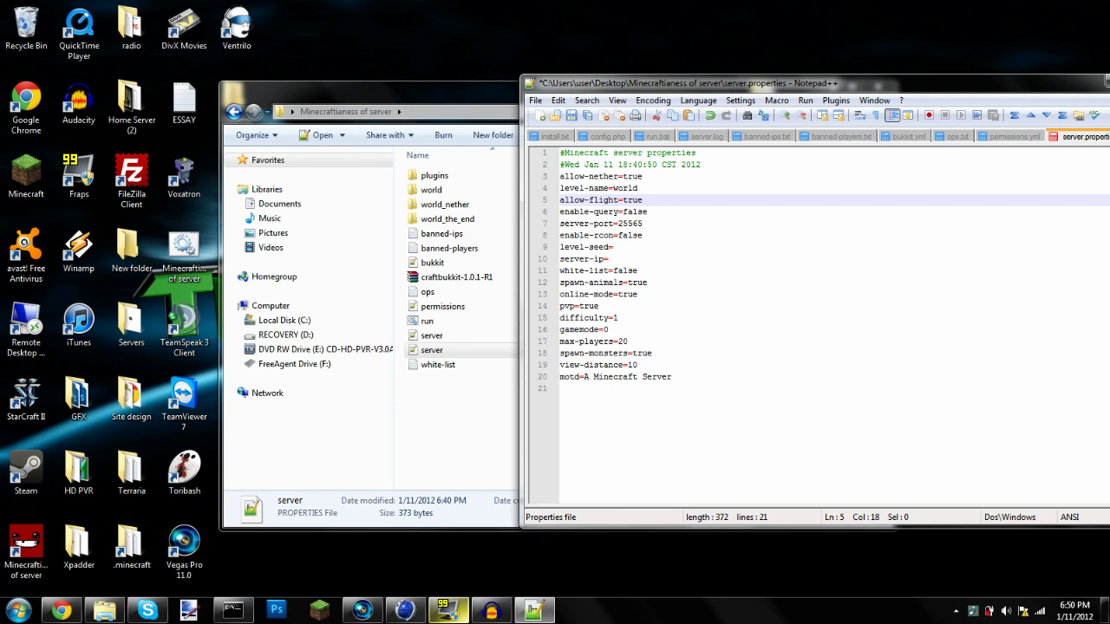
key("BackSpace")
key("BackSpace")
key("BackSpace")
key("BackSpace")
type("false")
Inspect the enable-query and enable-rcon lines, and add then remove a trial level-seed 'glac'
left_click(643, 223)
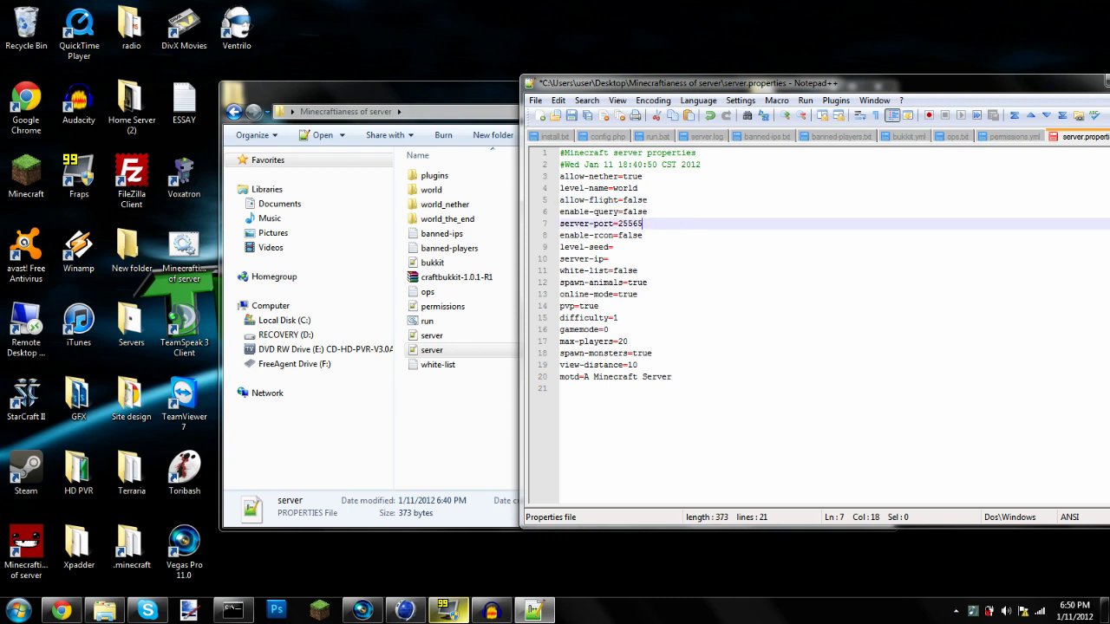
left_click(647, 211)
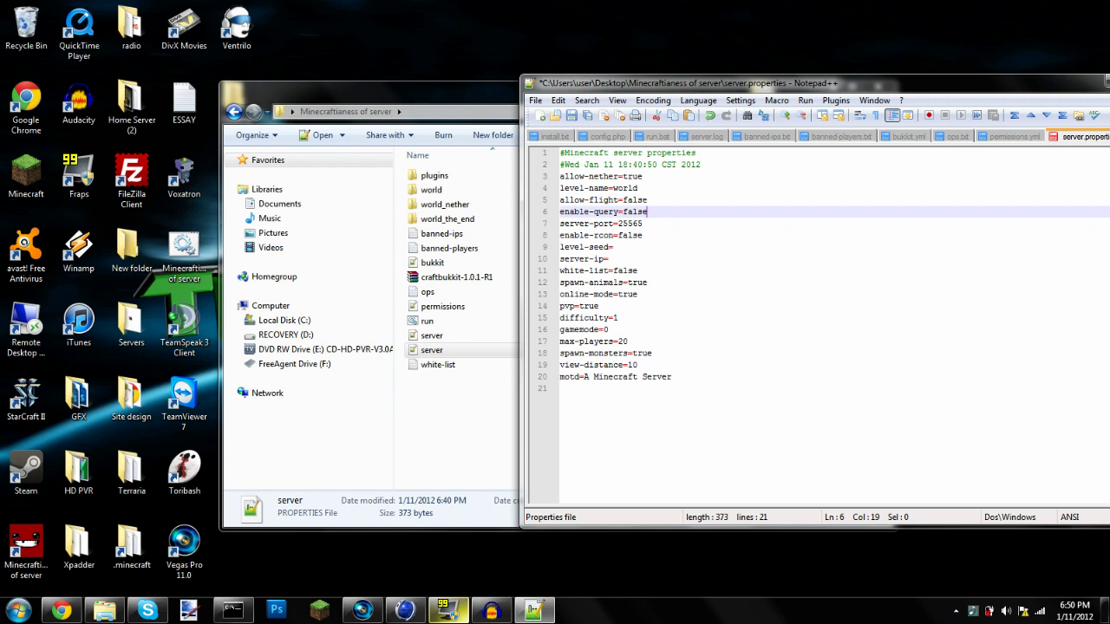
left_click_drag(594, 212, 647, 212)
left_click_drag(644, 235, 554, 236)
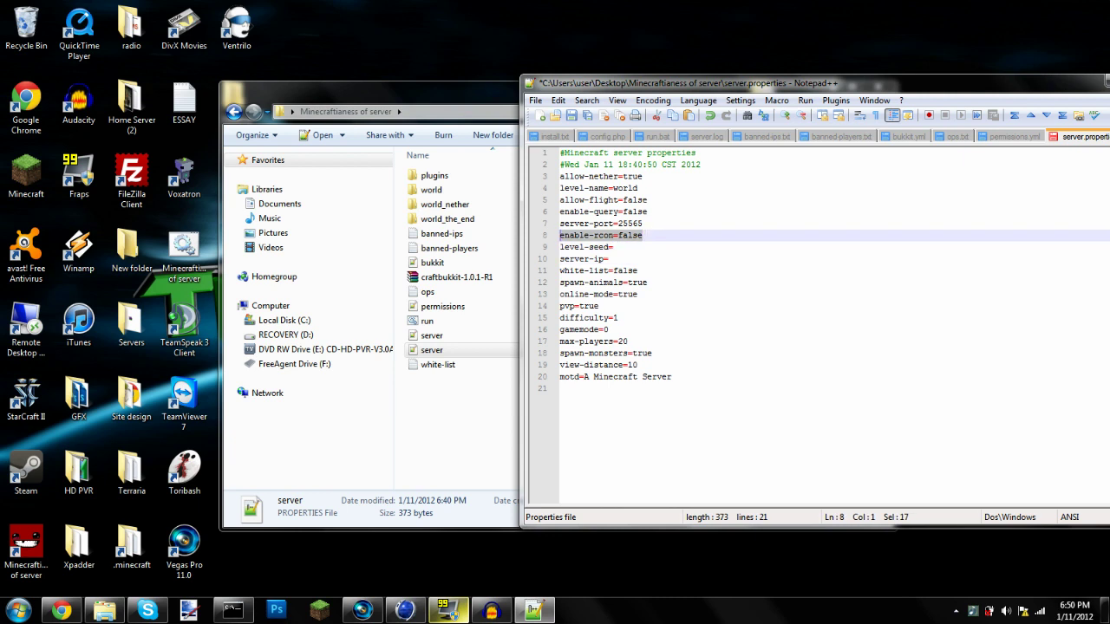
left_click(609, 258)
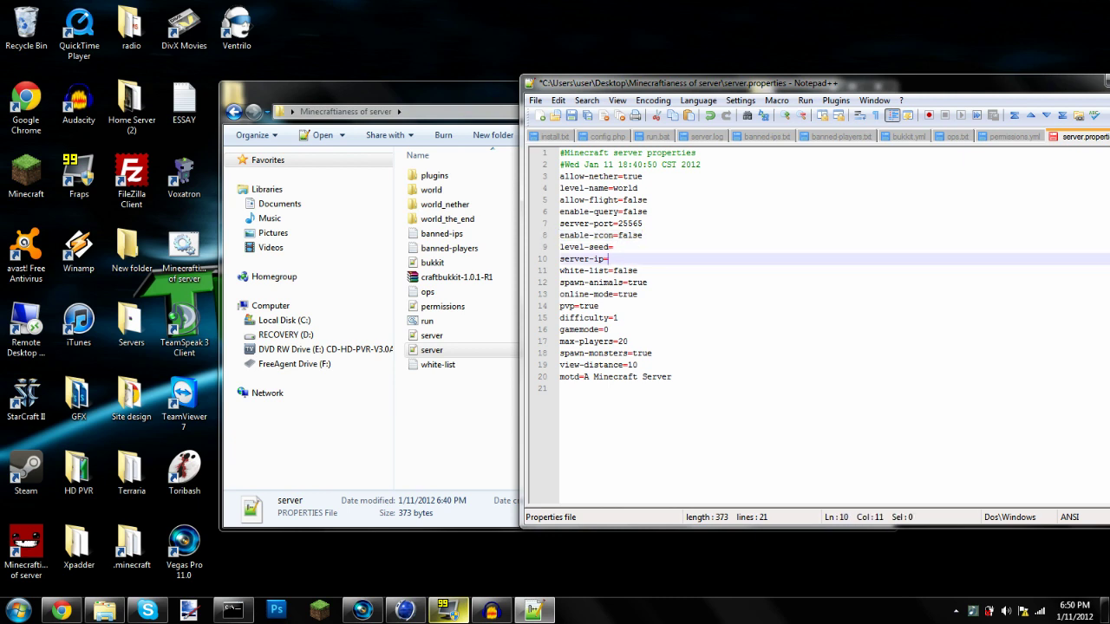
left_click(614, 247)
type("glac")
key("BackSpace")
key("BackSpace")
key("BackSpace")
key("BackSpace")
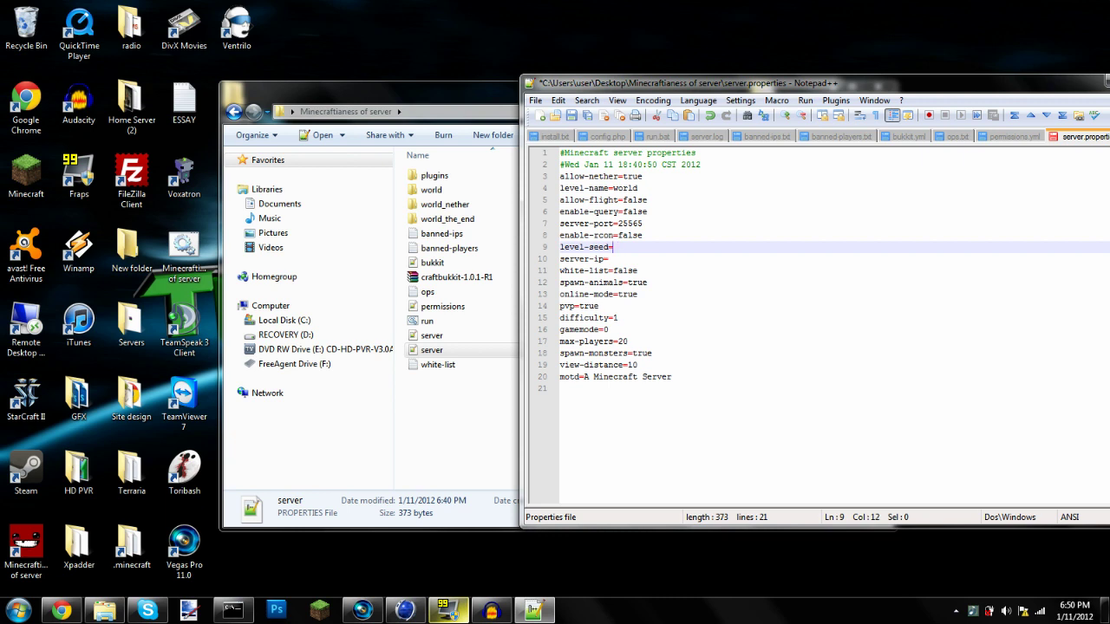
left_click(564, 390)
key("Tab")
key("Tab")
key("BackSpace")
key("BackSpace")
key("BackSpace")
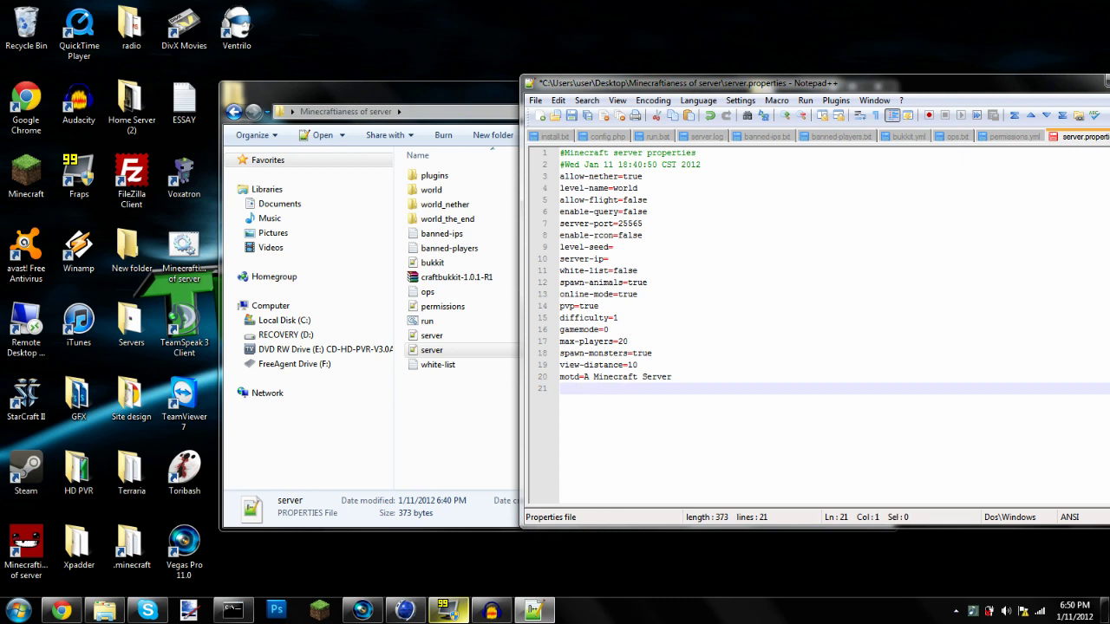
Change the white-list value from false to true
left_click(640, 271)
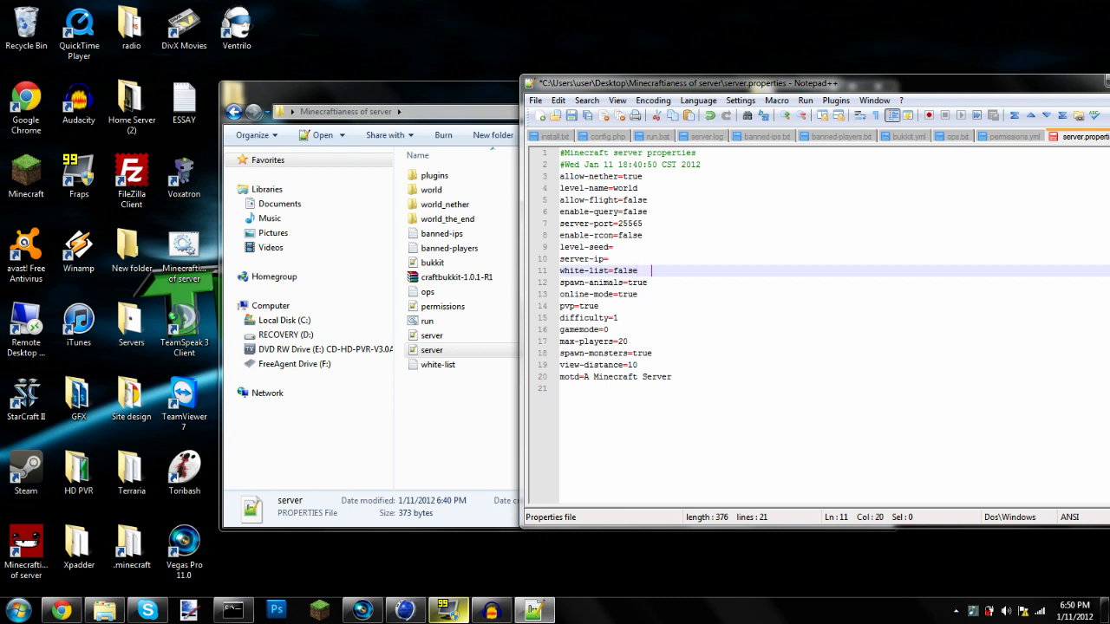
key("BackSpace")
key("BackSpace")
key("ctrl+shift+Left")
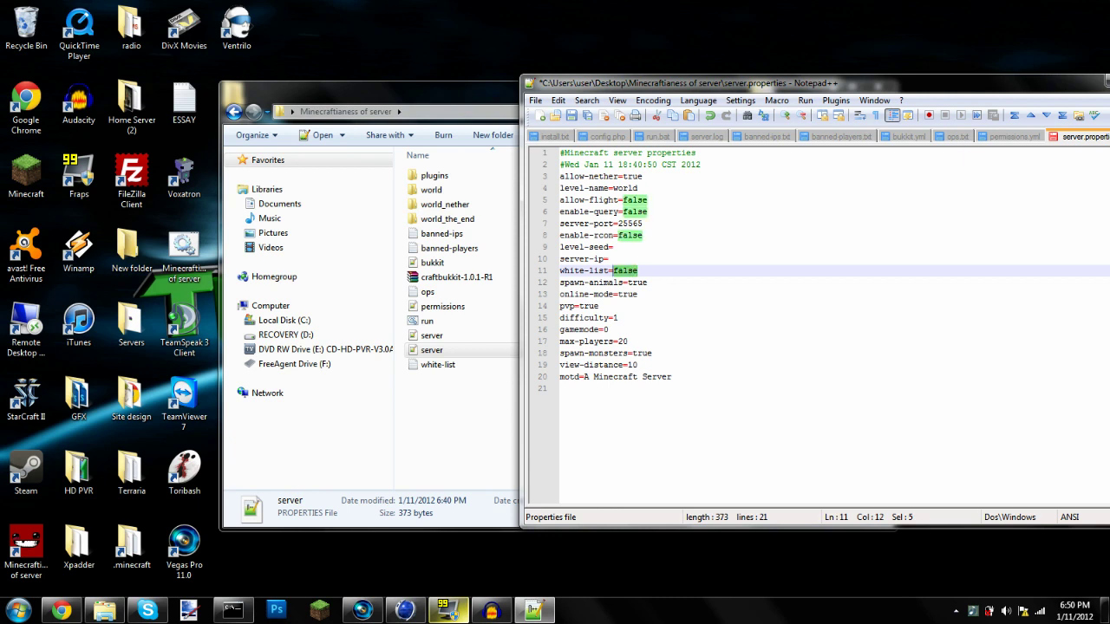
type("true")
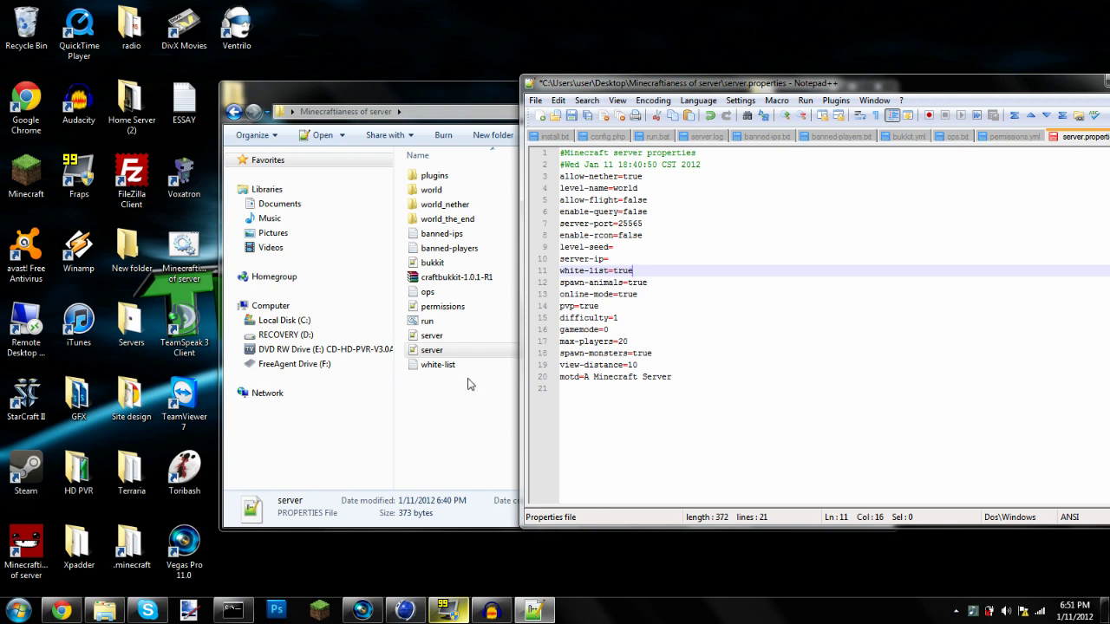
Replace white-list.txt's contents with one player username, save it, and close the editor
double_click(438, 364)
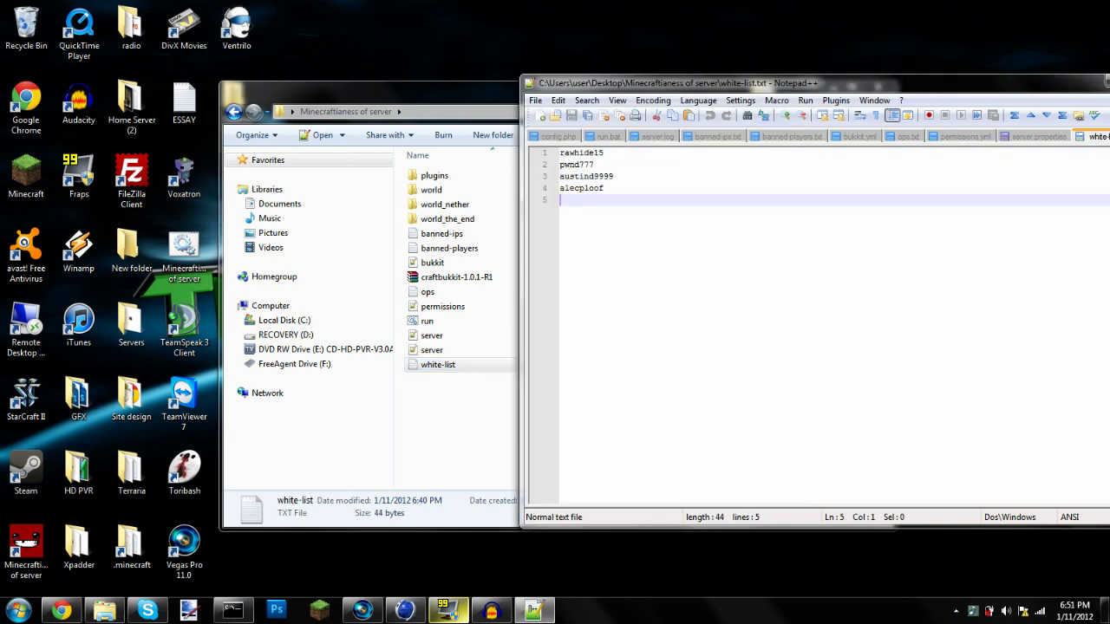
key("ctrl+a")
key("Delete")
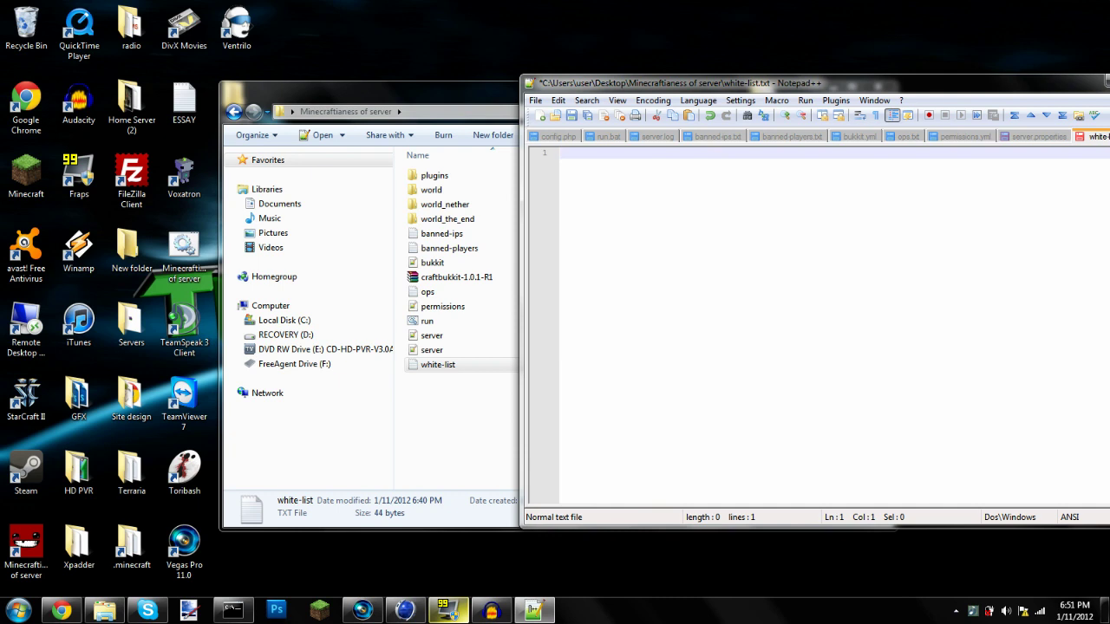
type("rawhide15")
left_click(571, 115)
left_click_drag(930, 85, 557, 156)
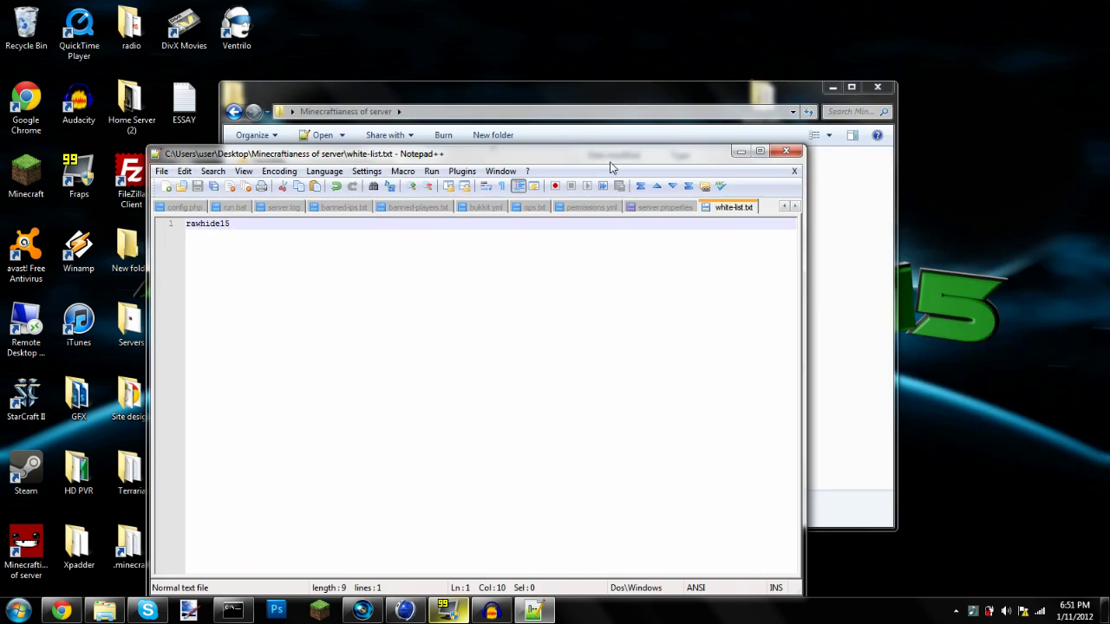
left_click(785, 153)
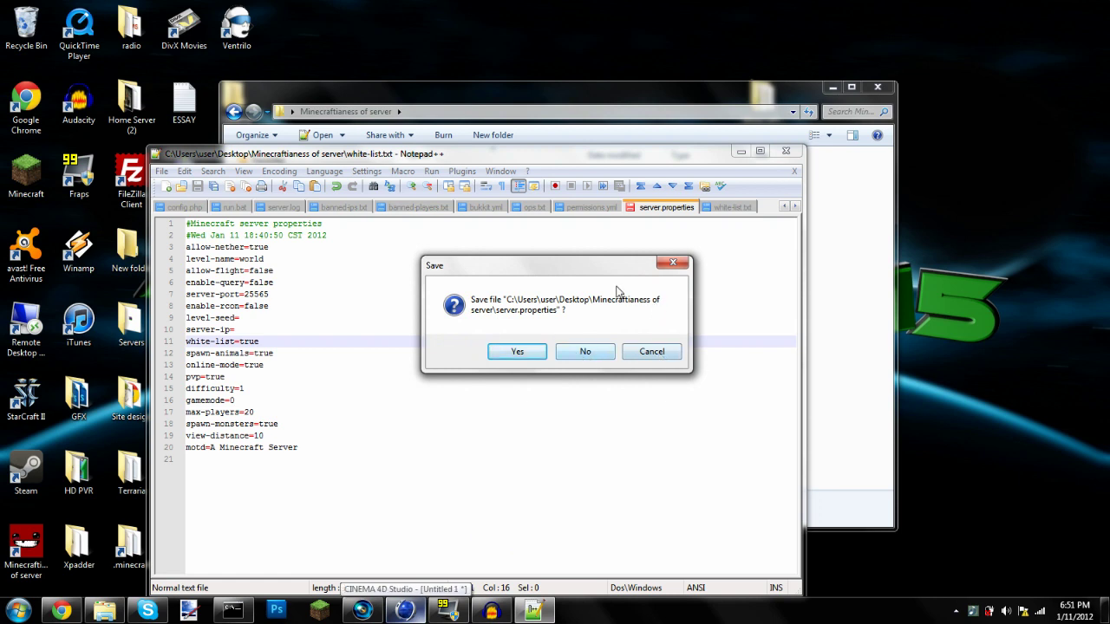
Cancel the save prompt and look through the white-list, permissions.yml, bukkit.yml and ops.txt tabs
left_click(654, 355)
left_click(704, 208)
left_click(672, 206)
left_click_drag(673, 160, 867, 91)
left_click(885, 119)
left_click(833, 121)
left_click(746, 119)
left_click(640, 119)
left_click(687, 119)
left_click(740, 122)
left_click(853, 119)
Set white-list back to false in server.properties
left_click_drag(749, 69, 849, 81)
left_click_drag(725, 82, 836, 84)
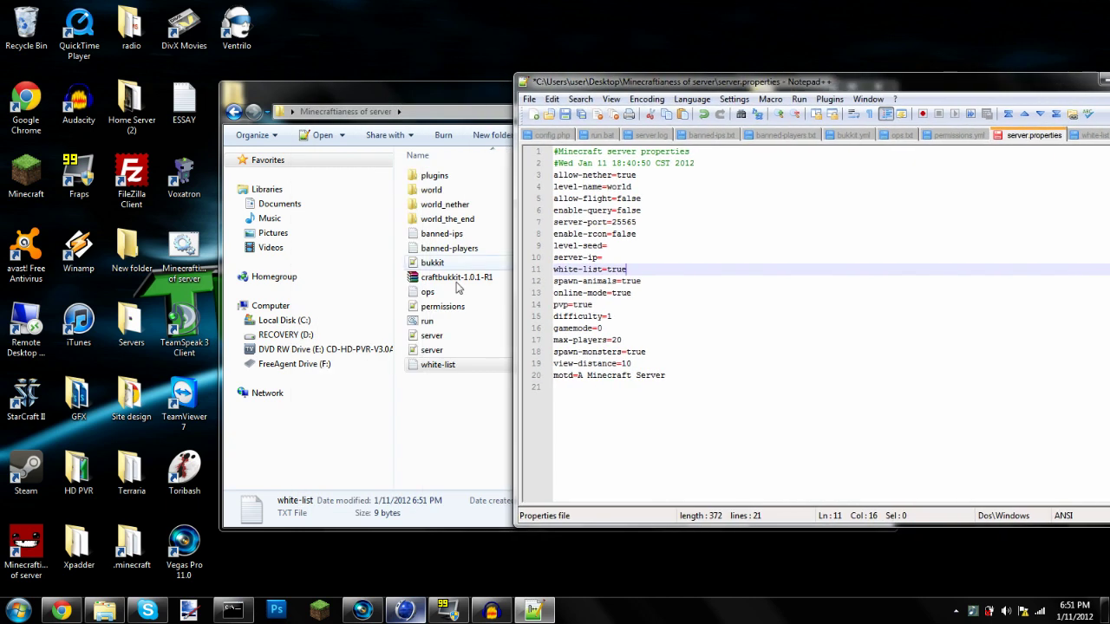
left_click_drag(749, 80, 749, 94)
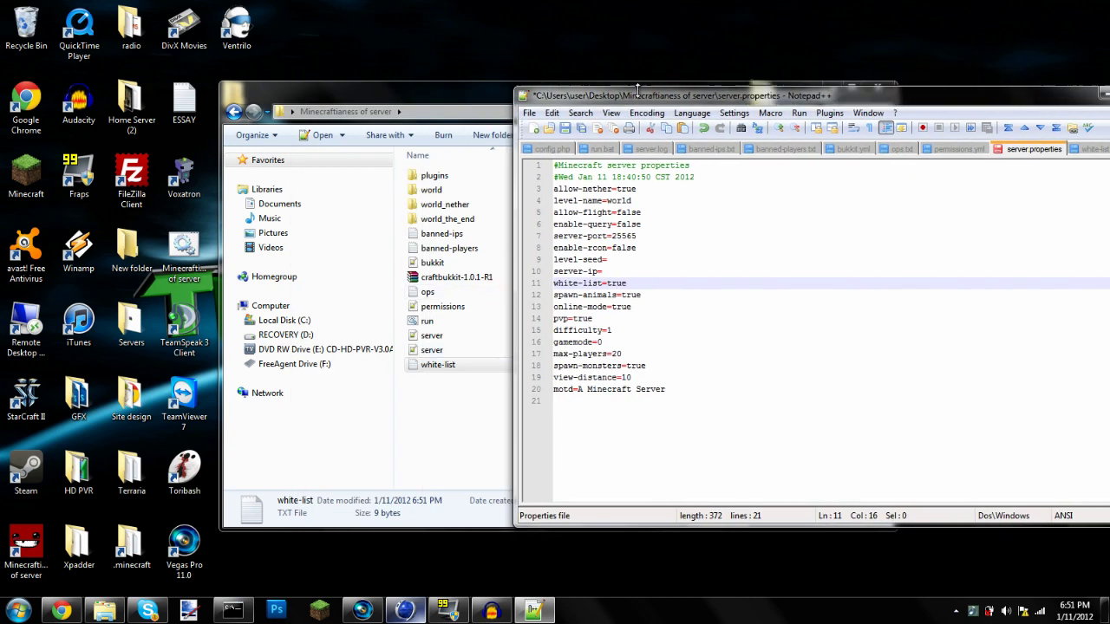
left_click_drag(626, 102, 555, 106)
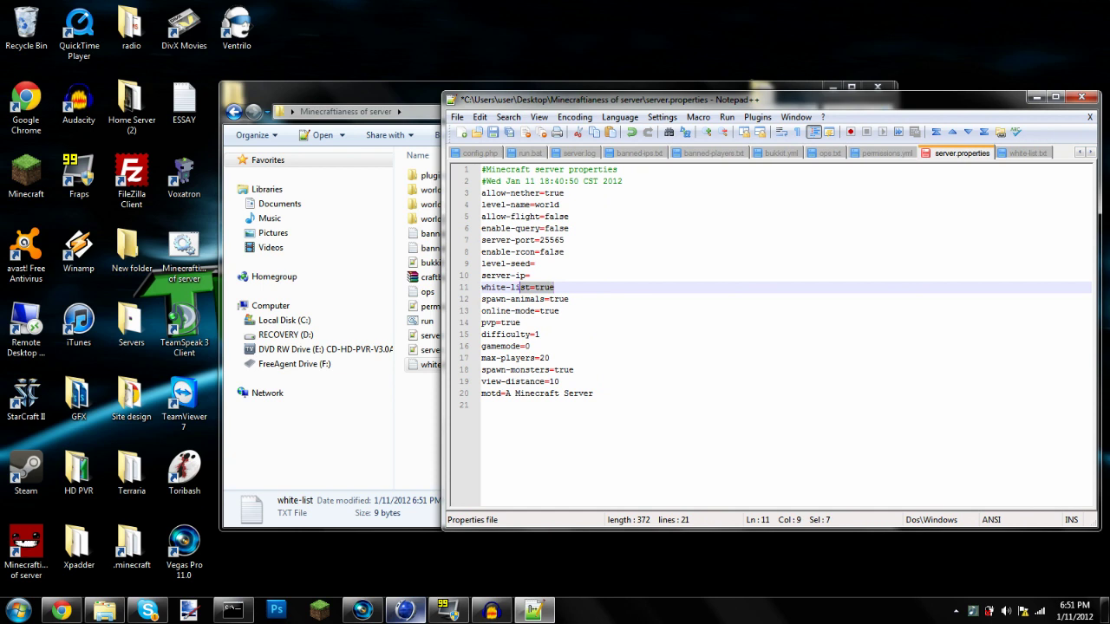
double_click(544, 287)
type("false")
key("Down")
Try spawn-animals as false, then set it back to true
key("End")
left_click_drag(569, 299, 488, 302)
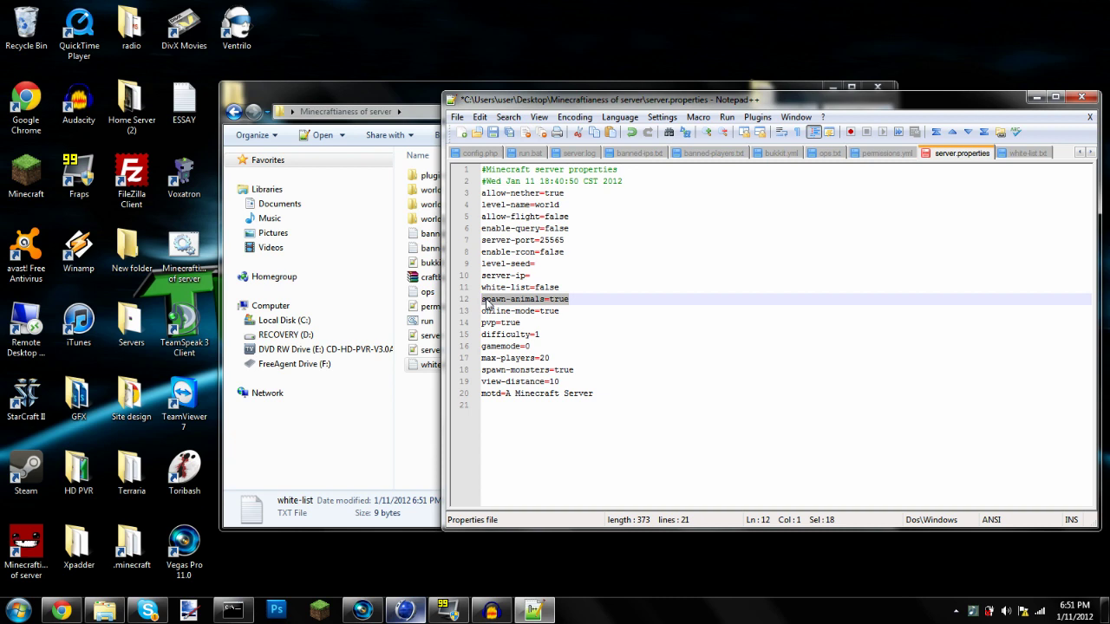
key("Down")
key("End")
key("Up")
key("End")
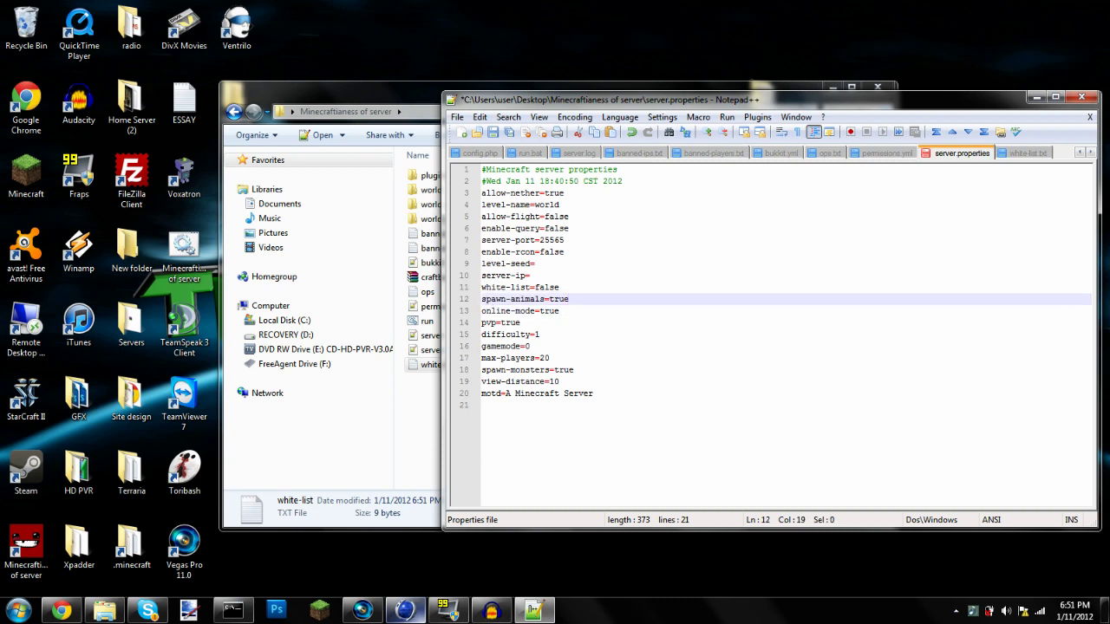
key("BackSpace")
key("BackSpace")
key("BackSpace")
key("BackSpace")
key("BackSpace")
type("false")
key("BackSpace")
key("BackSpace")
key("BackSpace")
key("BackSpace")
key("BackSpace")
type("true")
left_click(560, 310)
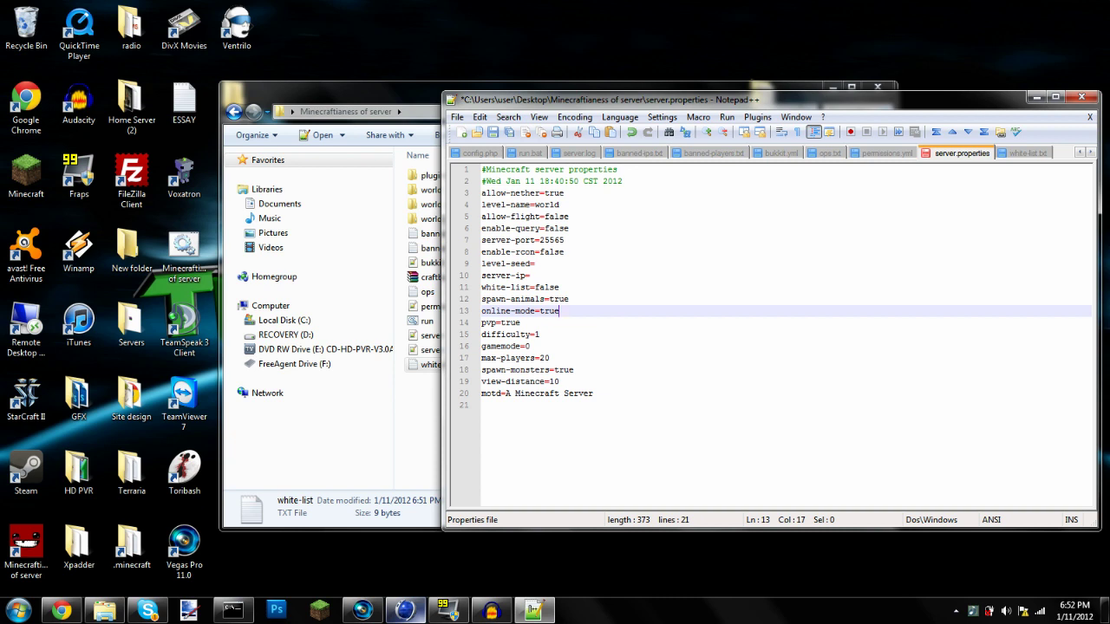
key("shift+Home")
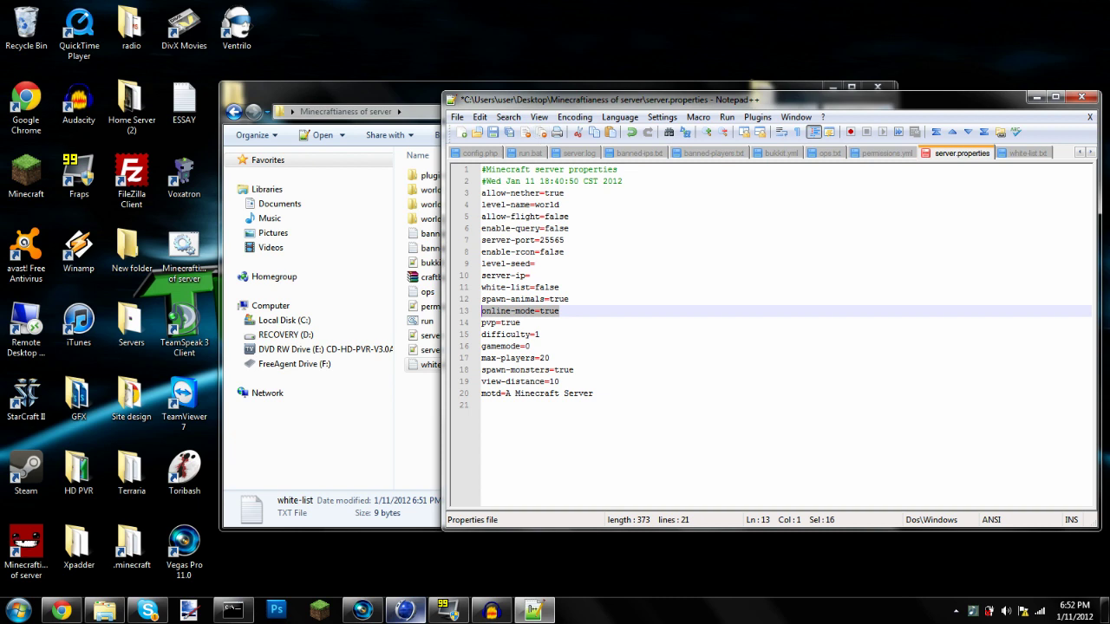
left_click(551, 323)
mouse_move(572, 299)
left_mouse_down()
mouse_move(550, 311)
mouse_move(562, 311)
left_mouse_up()
left_click(552, 346)
left_click(548, 323)
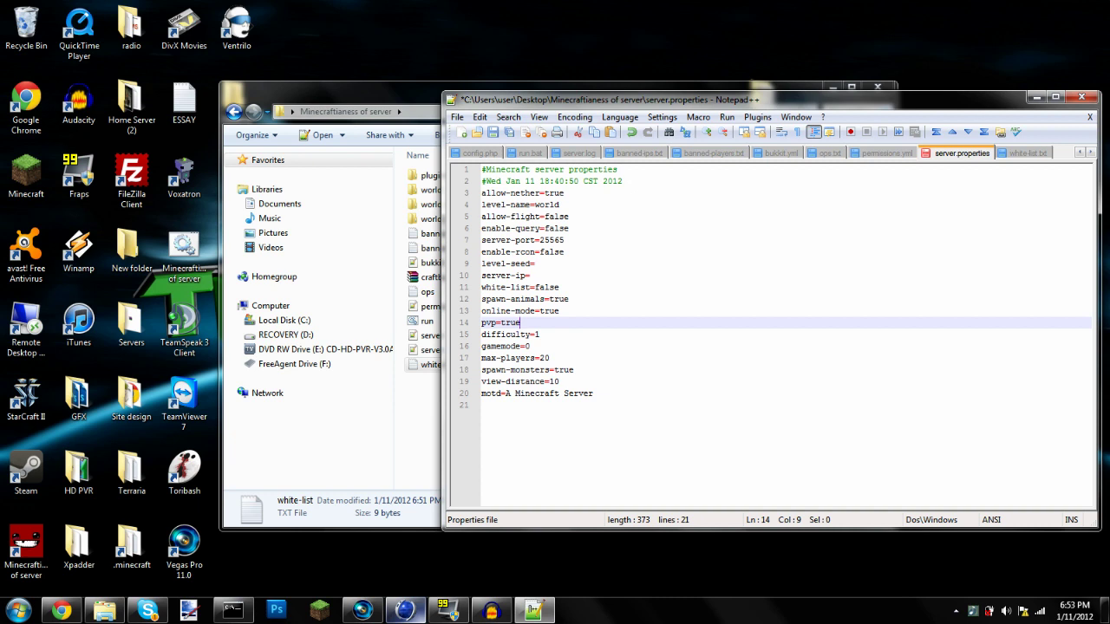
Inspect the difficulty value 1 and the gamemode line, then go to the end of max-players
key("Down")
key("End")
key("shift+Left")
key("shift+Left")
key("shift+Left")
key("shift+Left")
key("shift+Left")
key("shift+Left")
key("shift+Left")
key("shift+Left")
key("shift+Left")
key("shift+Left")
key("shift+Left")
key("shift+Left")
key("shift+Left")
left_click_drag(530, 335, 535, 335)
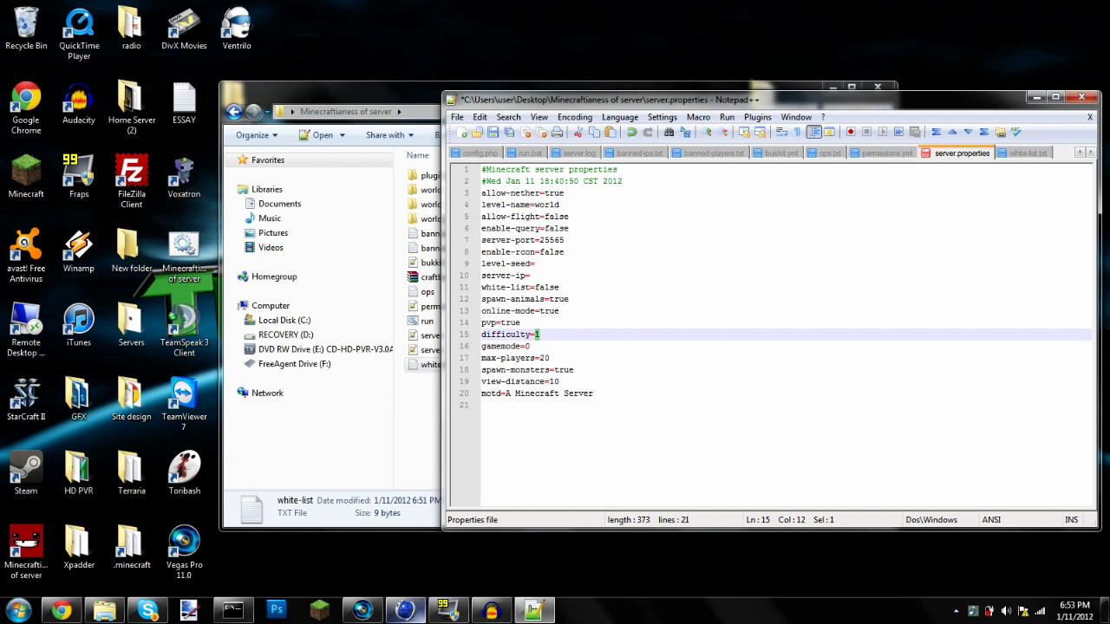
left_click(530, 346)
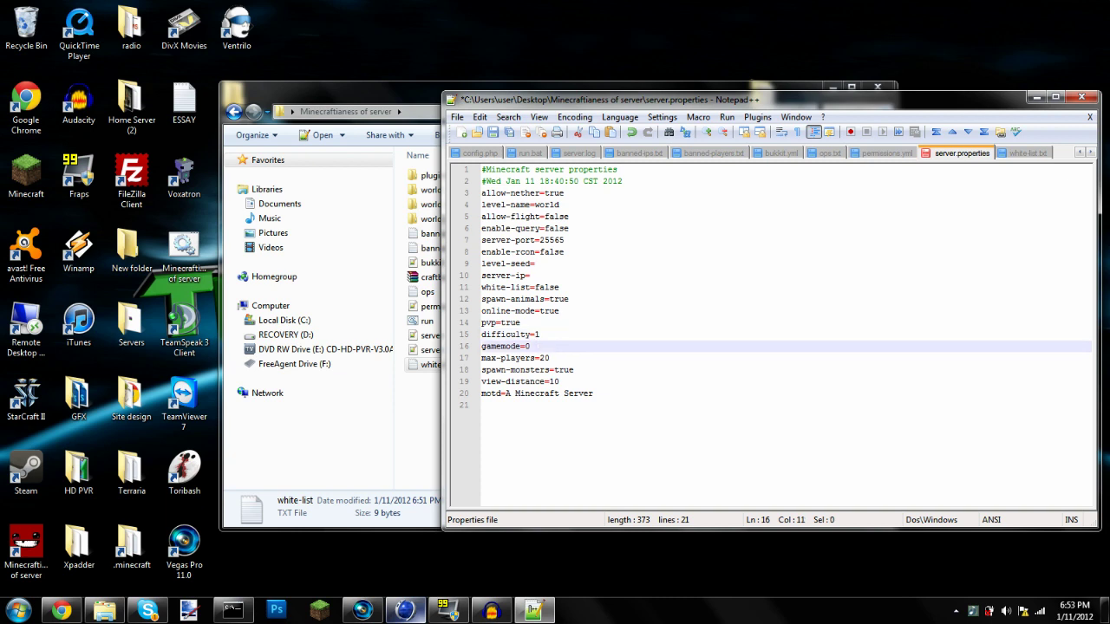
mouse_move(530, 346)
left_mouse_down()
mouse_move(533, 336)
mouse_move(520, 358)
mouse_move(530, 346)
left_mouse_up()
left_click(549, 358)
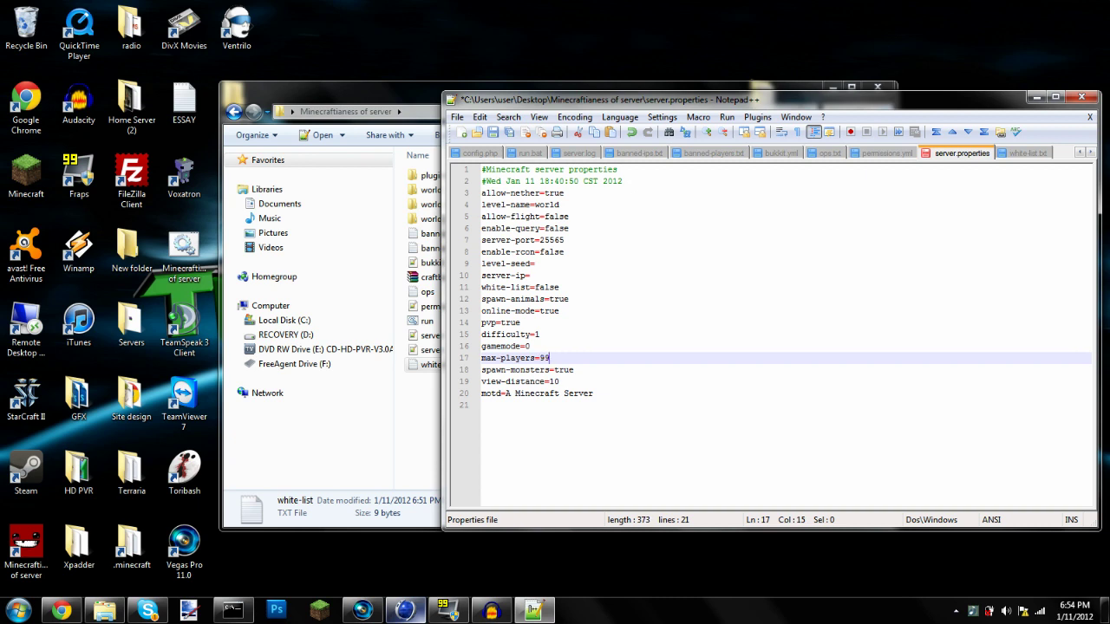
Return max-players to 20 and restore spawn-monsters to true after a mistyped value
key("BackSpace")
key("BackSpace")
key("BackSpace")
key("Down")
key("End")
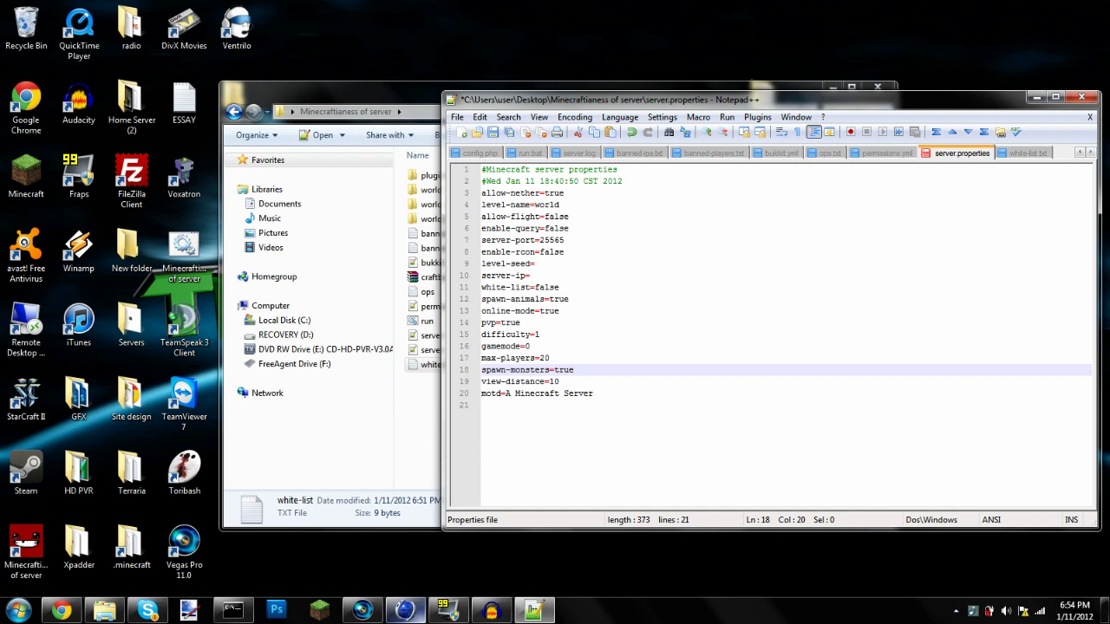
key("BackSpace")
type("fa;s")
key("BackSpace")
type("t")
Try a view-distance of 30, then set it back to 10
key("Down")
key("Down")
key("Down")
key("Up")
key("Up")
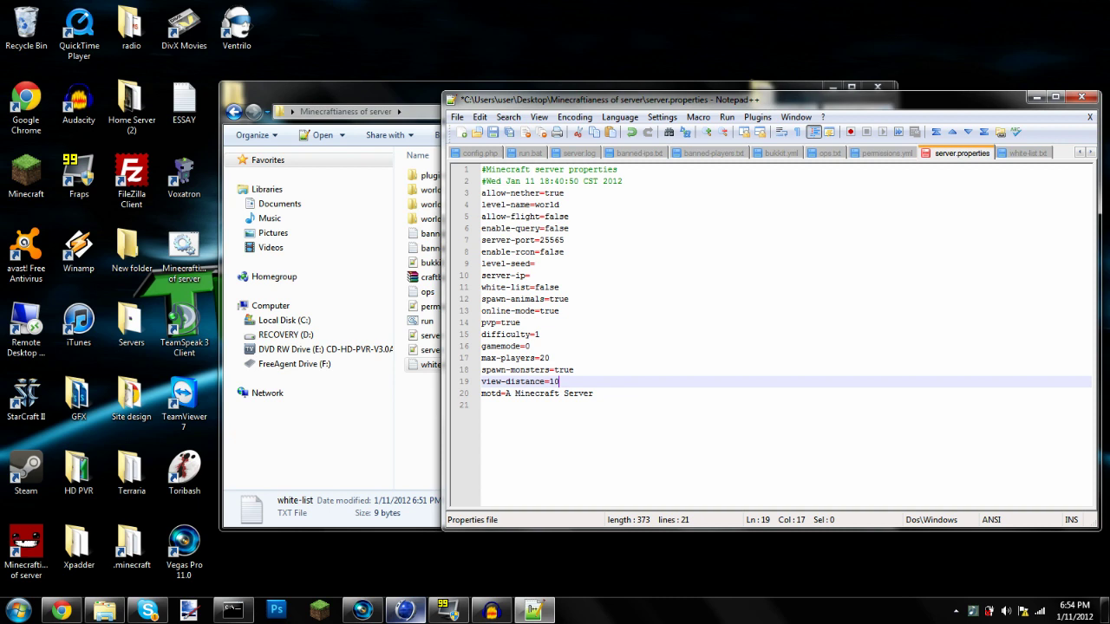
key("BackSpace")
key("BackSpace")
type("30")
key("BackSpace")
key("BackSpace")
type("10")
left_click(483, 404)
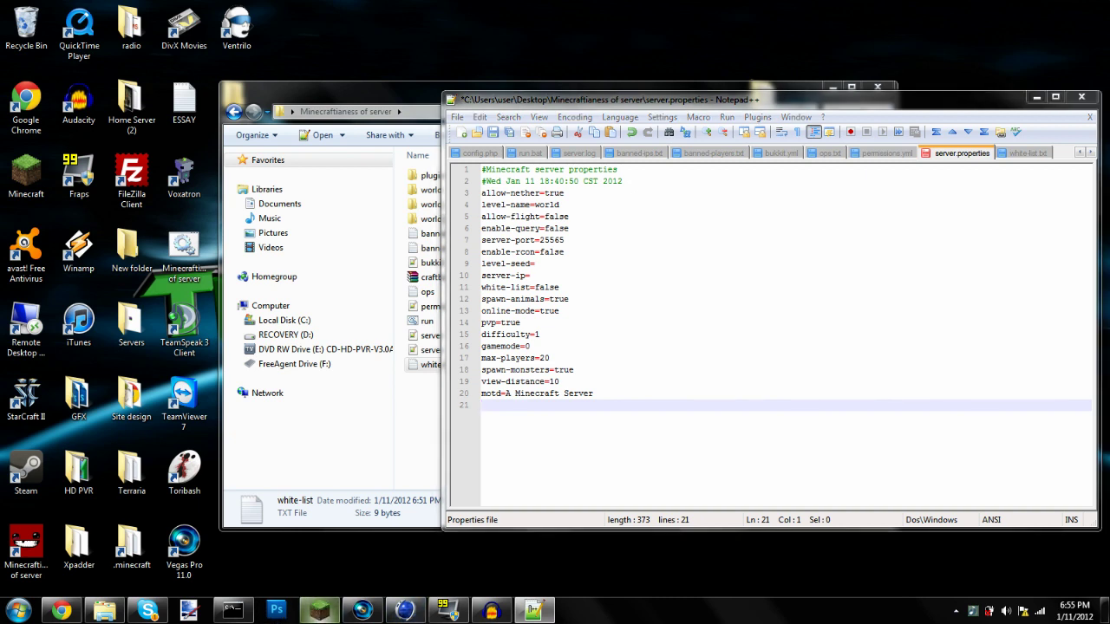
Change the MOTD to 'Bukkit Tutorial Server... YAYA!!!!!' and save server.properties
left_click_drag(595, 393, 509, 395)
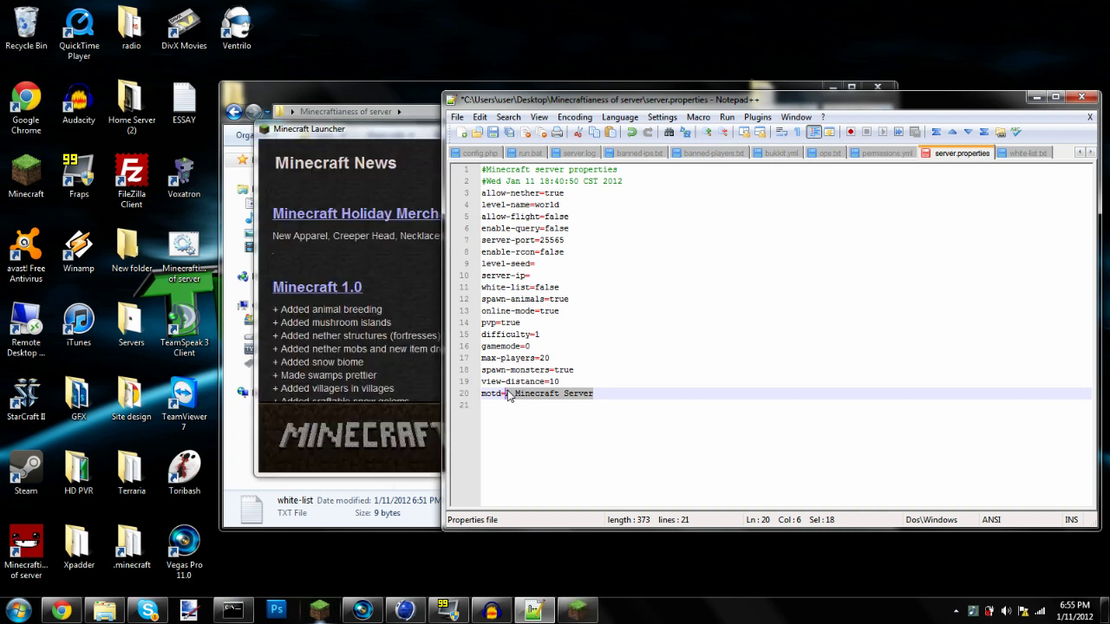
type("Bukkit tutor")
key("BackSpace")
key("BackSpace")
key("BackSpace")
key("BackSpace")
key("BackSpace")
type("T")
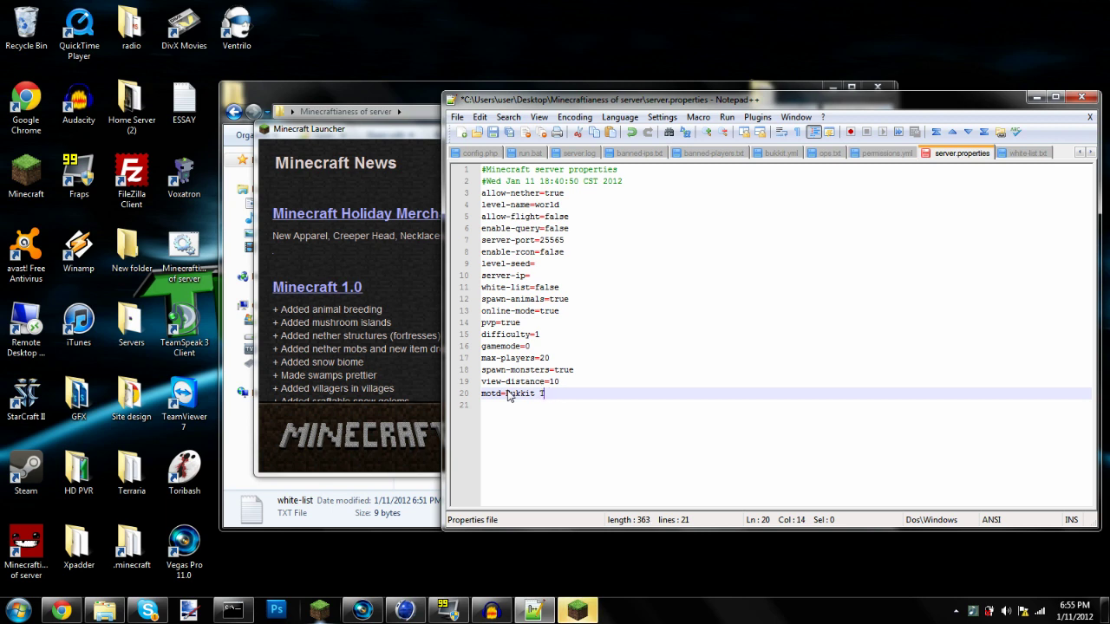
type("utorial Server... YAYA!!!!!")
left_click(495, 134)
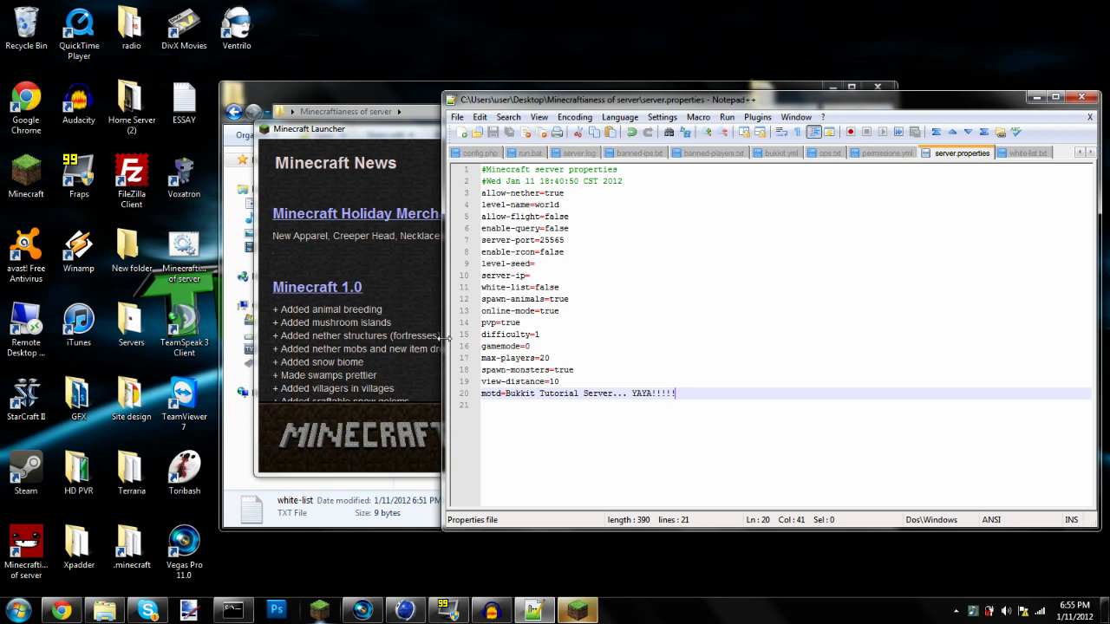
Log in through the Minecraft Launcher to start the game
left_click(414, 472)
left_click(820, 439)
left_click(607, 405)
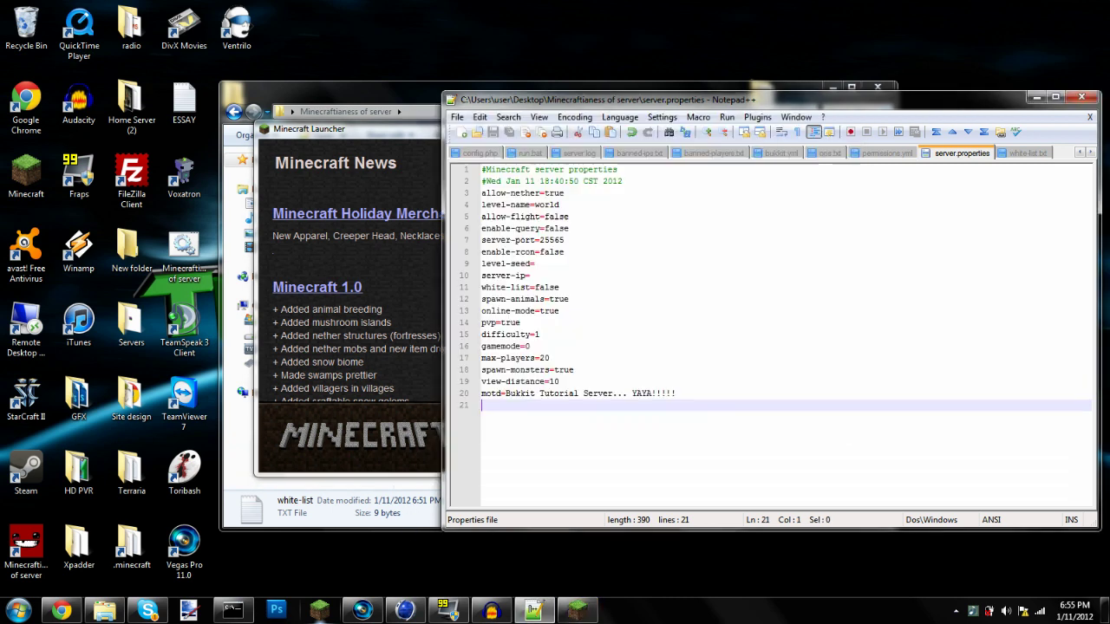
Highlight the gamemode, max-players=20 and spawn-animals settings in server.properties
left_click_drag(598, 370, 605, 338)
left_click(607, 359)
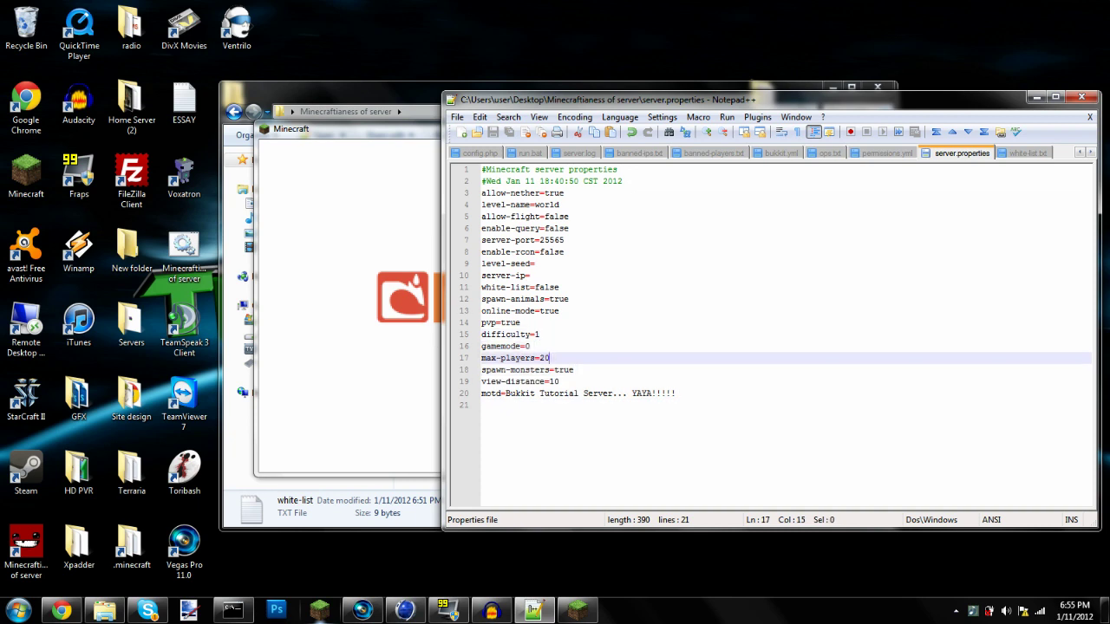
left_click(590, 300)
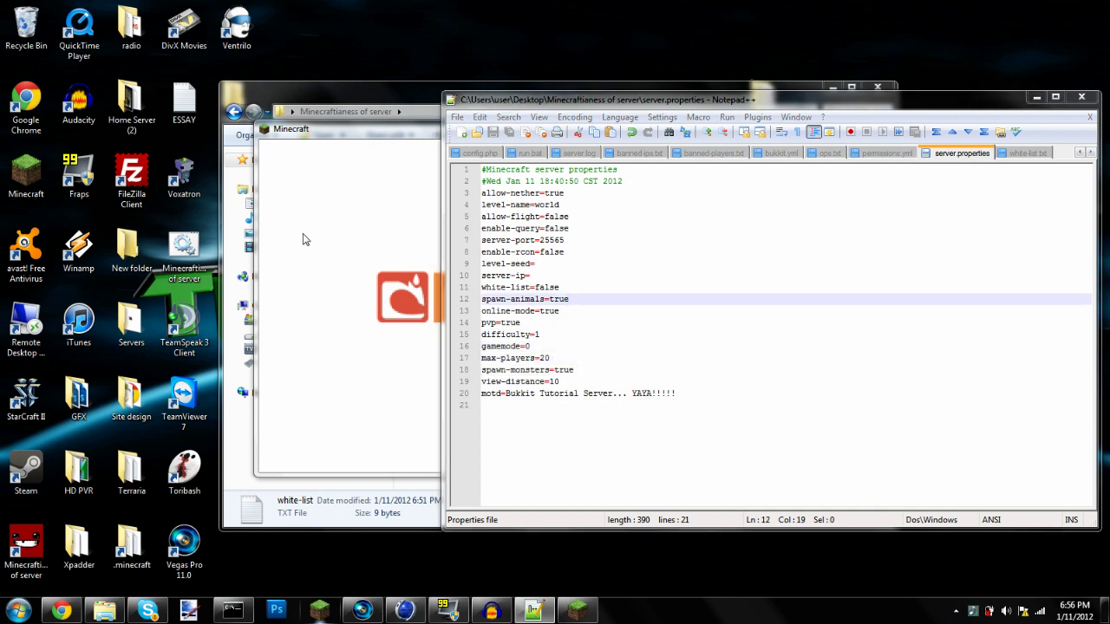
In Minecraft, open Multiplayer, select Awesomenessofcoolstuffandstuff, and launch the server's run script
left_click_drag(249, 420, 538, 138)
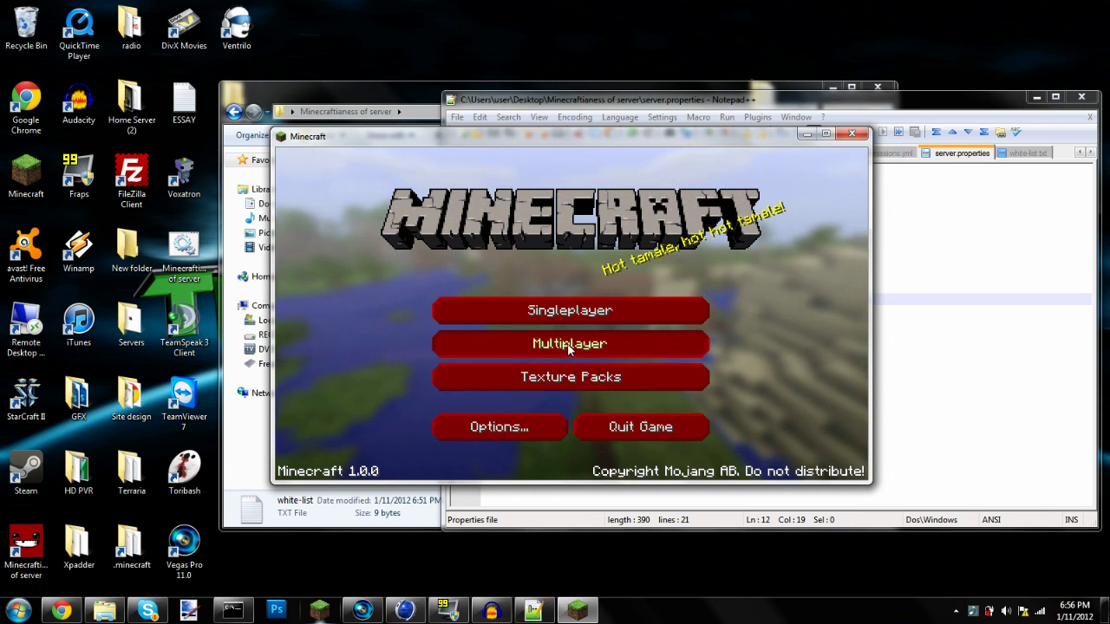
left_click(567, 344)
scroll(632, 300, "down", 10)
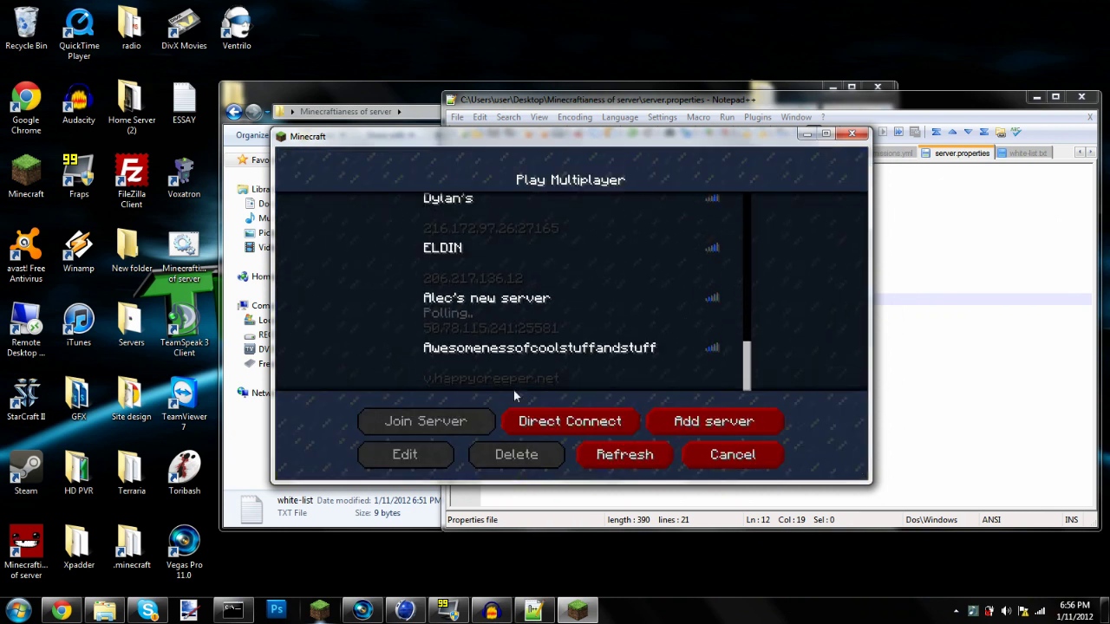
left_click(513, 383)
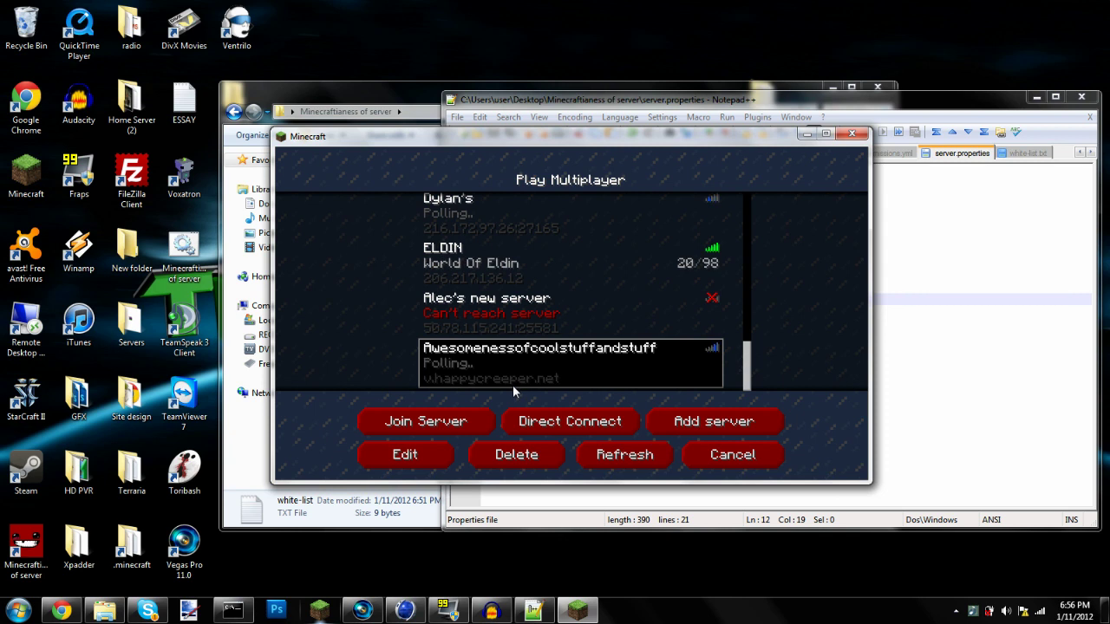
left_click_drag(564, 139, 772, 259)
left_click(427, 320)
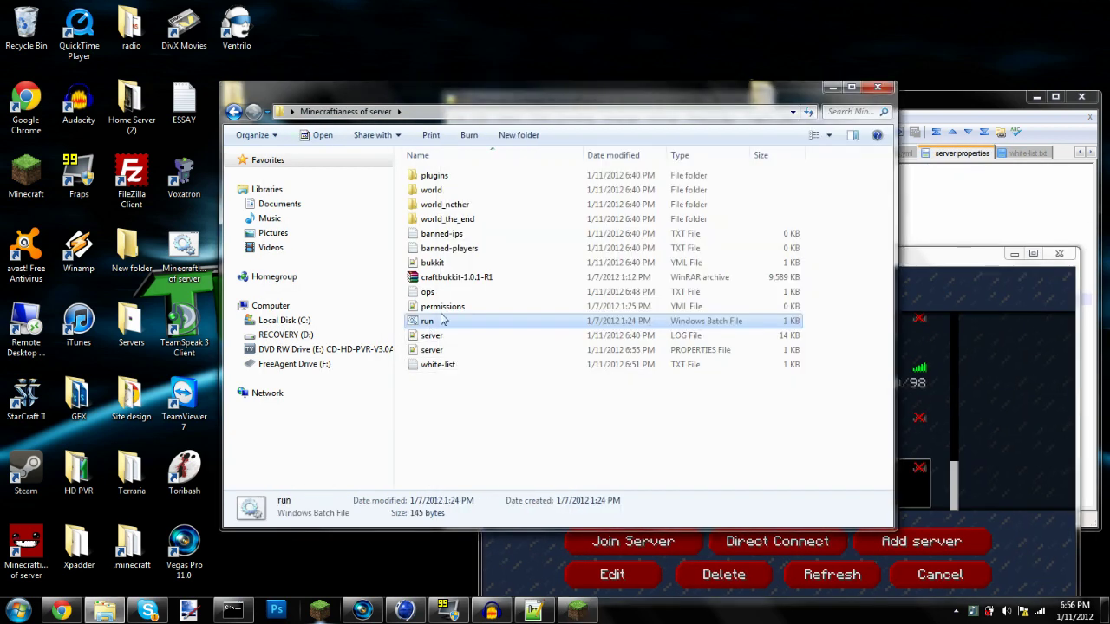
left_click(1055, 95)
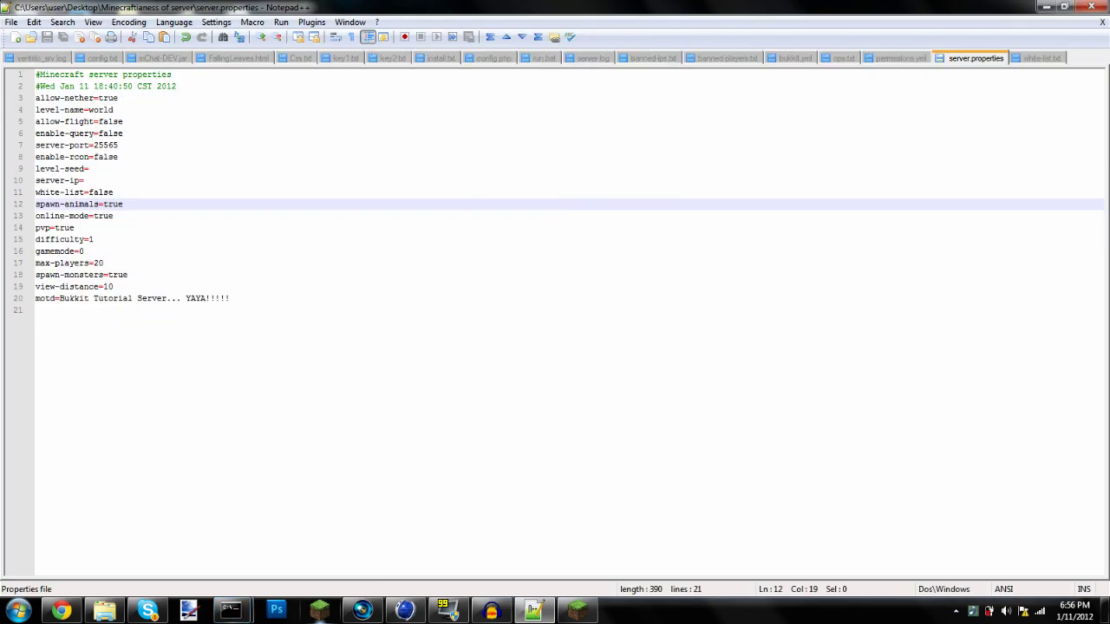
Select the settings block in server.properties starting around line 10
key("ctrl+End")
key("shift+Up")
key("shift+Up")
key("shift+Up")
key("shift+Up")
key("shift+Up")
key("shift+Up")
key("shift+Up")
key("shift+Up")
key("shift+Up")
key("shift+Up")
key("shift+Up")
key("shift+Up")
key("shift+Up")
key("shift+Up")
key("shift+Up")
key("shift+Up")
key("shift+Up")
key("shift+Up")
key("shift+Up")
key("shift+Up")
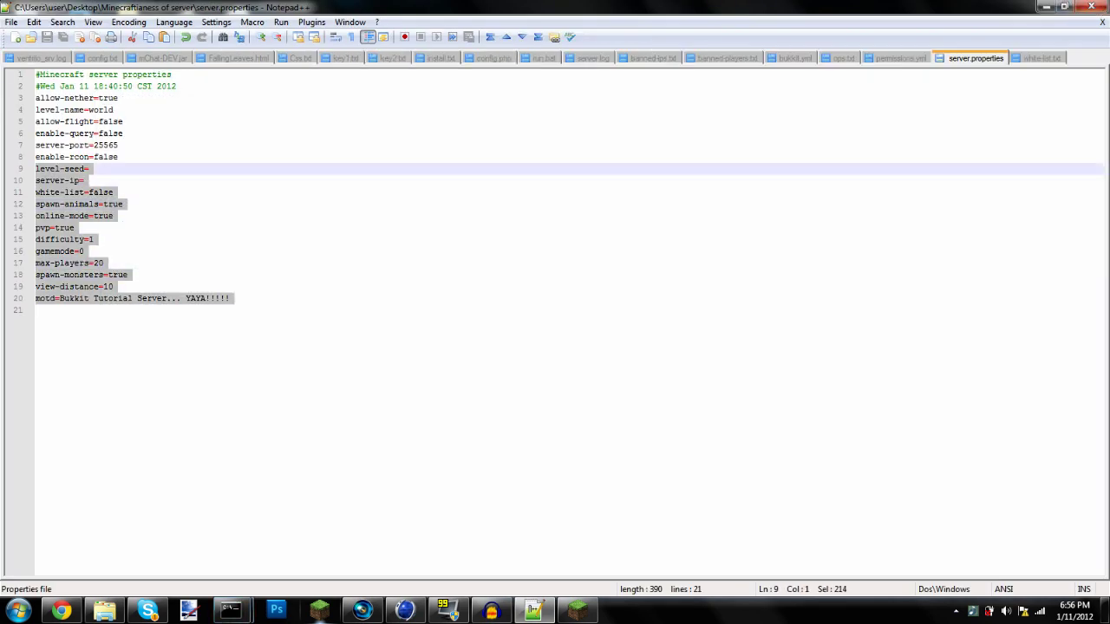
key("shift+Down")
key("shift+Down")
key("shift+Down")
key("shift+Down")
key("shift+Down")
key("shift+Down")
key("shift+Down")
key("shift+Down")
key("shift+Down")
key("shift+Down")
key("shift+Down")
key("shift+Down")
key("shift+Down")
key("shift+Down")
key("shift+Down")
key("shift+Down")
key("shift+Down")
key("shift+Down")
key("shift+Down")
key("shift+Down")
key("shift+Left")
key("shift+Up")
key("shift+Up")
key("shift+Up")
key("shift+Up")
key("shift+Up")
key("shift+Up")
key("shift+Up")
key("shift+Up")
key("shift+Up")
key("shift+Up")
key("shift+Up")
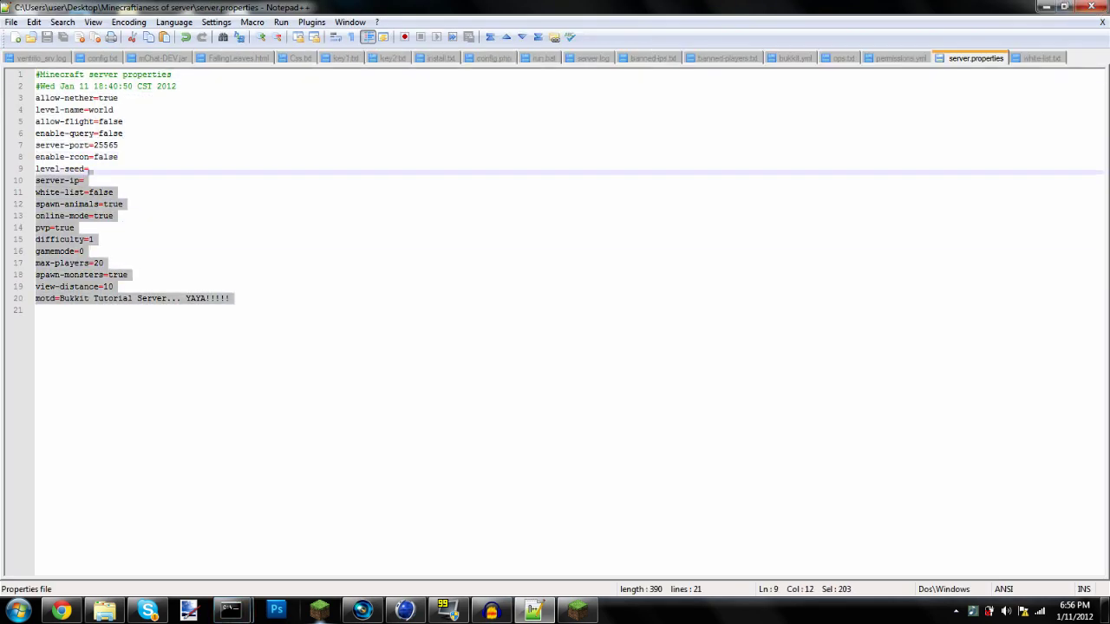
mouse_move(92, 169)
left_mouse_down()
mouse_move(128, 205)
mouse_move(86, 180)
left_mouse_up()
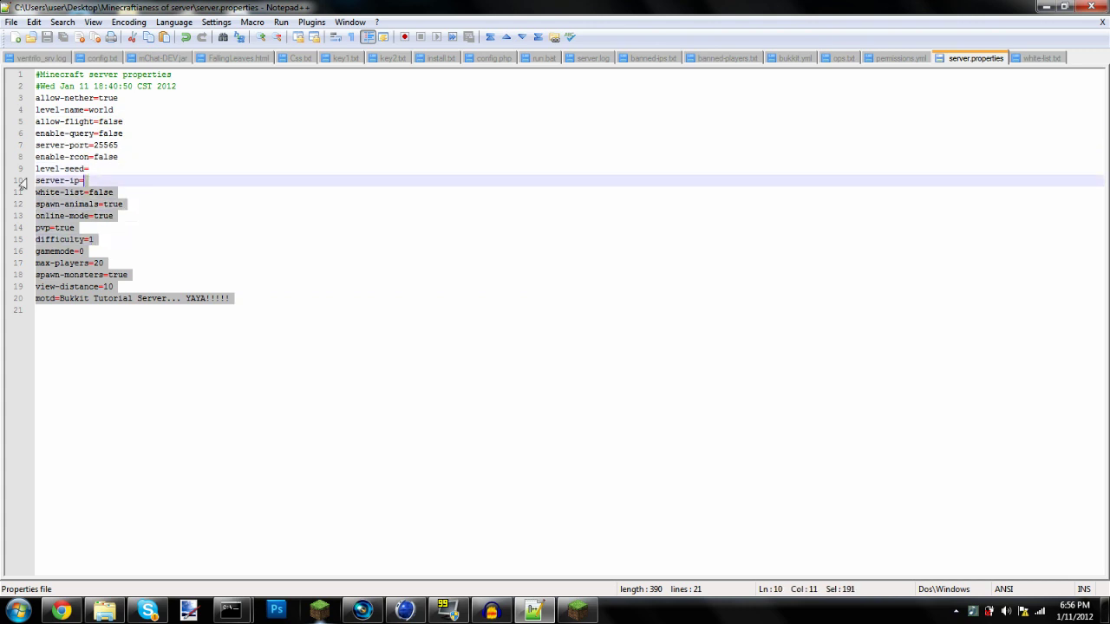
Paste a download URL into server-ip, delete it again, and close Notepad++ without saving
left_click(79, 180)
key("Right")
type("http://dev.bukkit.org/media/files/561/679/PermissionsEx-1.17-package.zip")
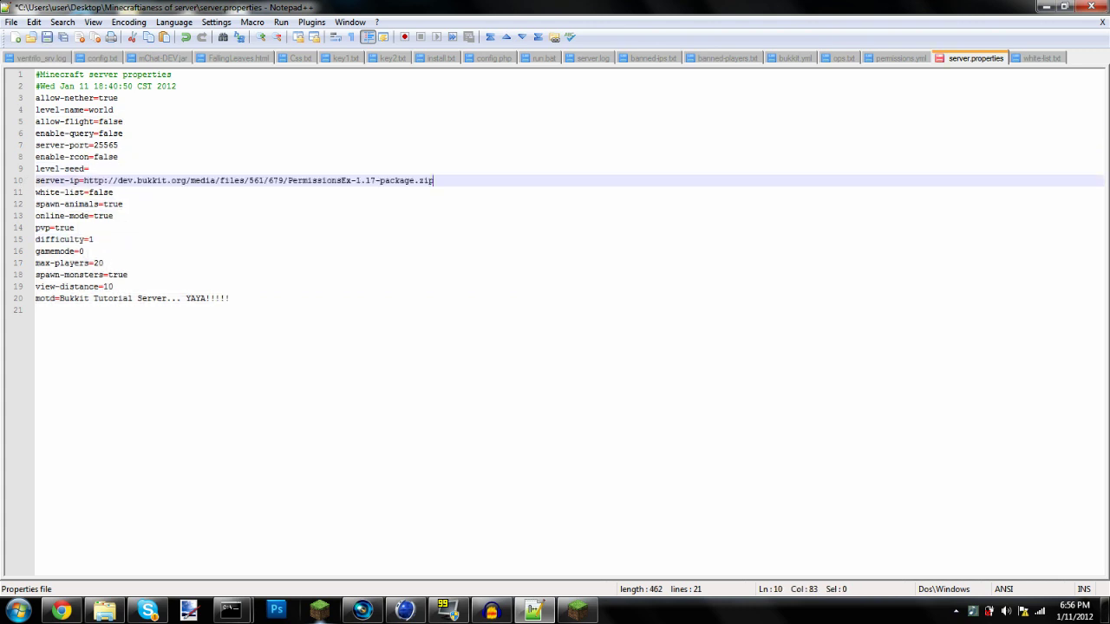
left_click_drag(114, 192, 433, 181)
left_click(87, 192)
key("BackSpace")
key("BackSpace")
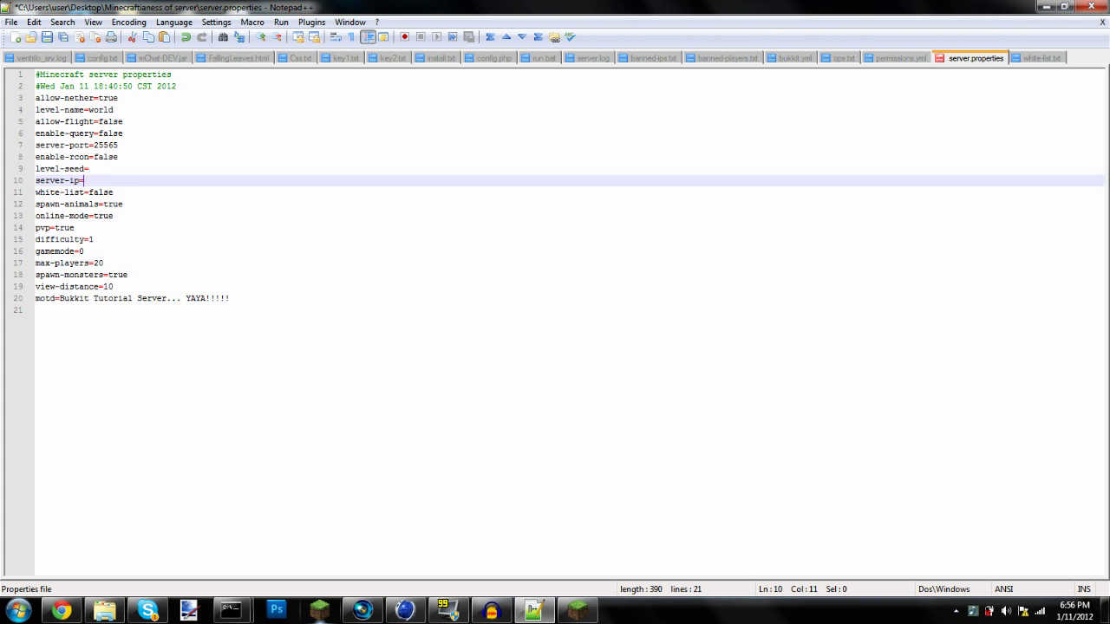
key("Left")
left_click(1090, 6)
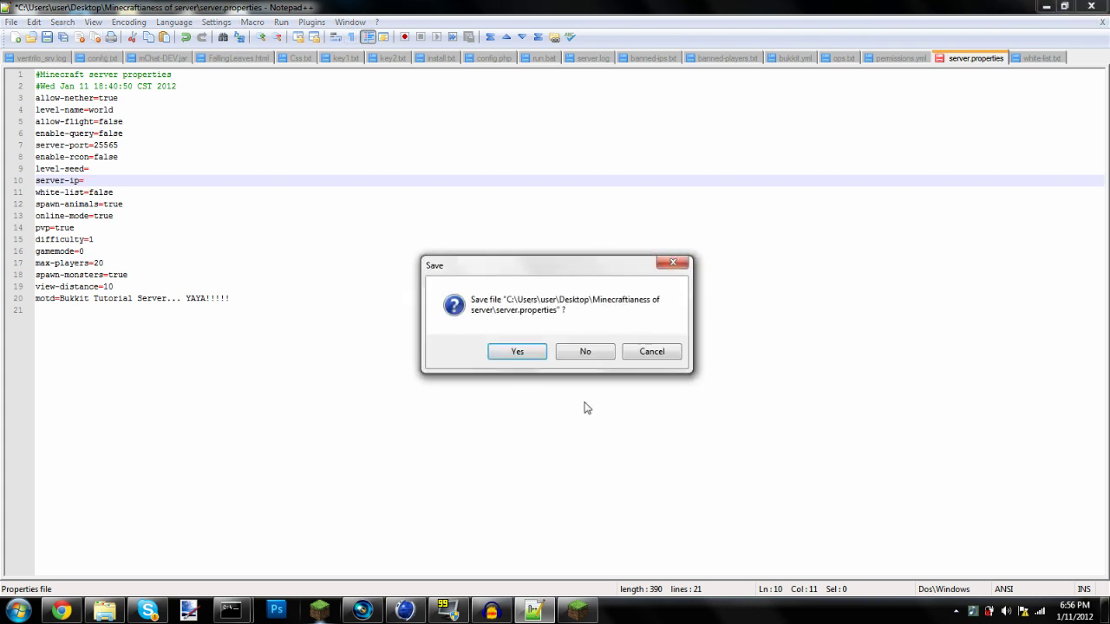
left_click(583, 352)
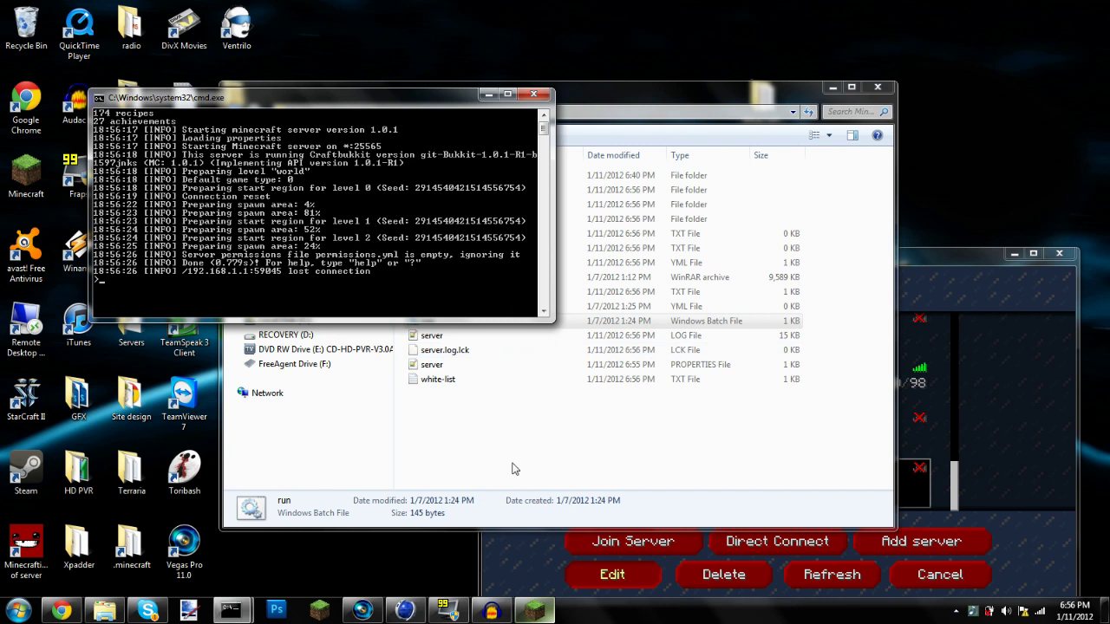
Refresh the server list and join the local server with MOTD 'Bukkit Tutorial Server... YAYA!!!!!'
left_click(1044, 508)
left_click_drag(830, 262, 661, 131)
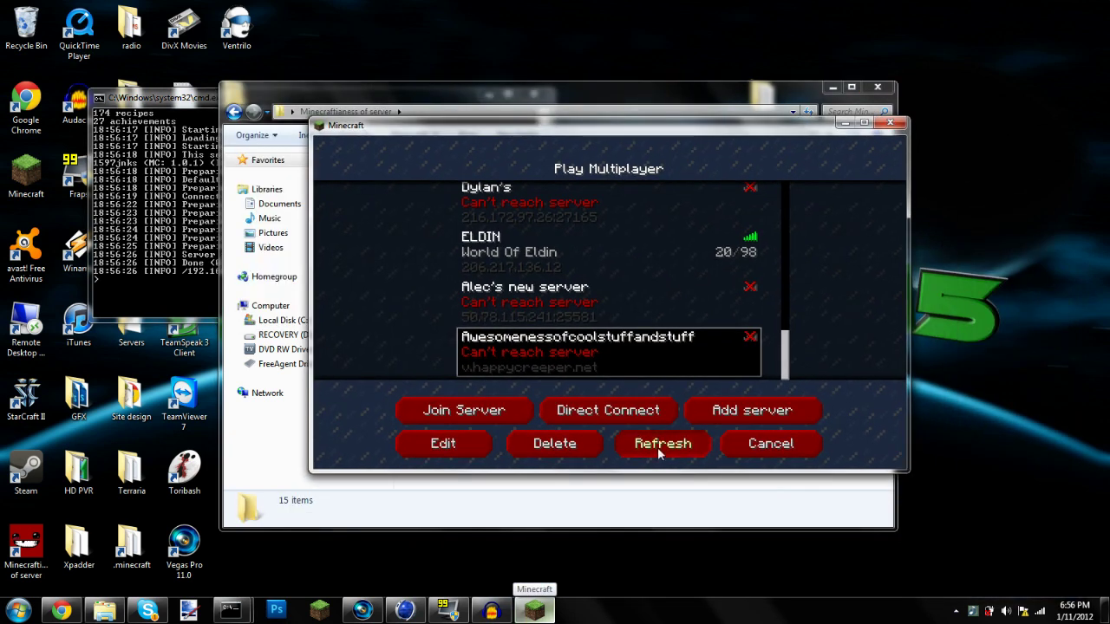
left_click(659, 443)
scroll(776, 338, "down", 5)
scroll(776, 338, "down", 4)
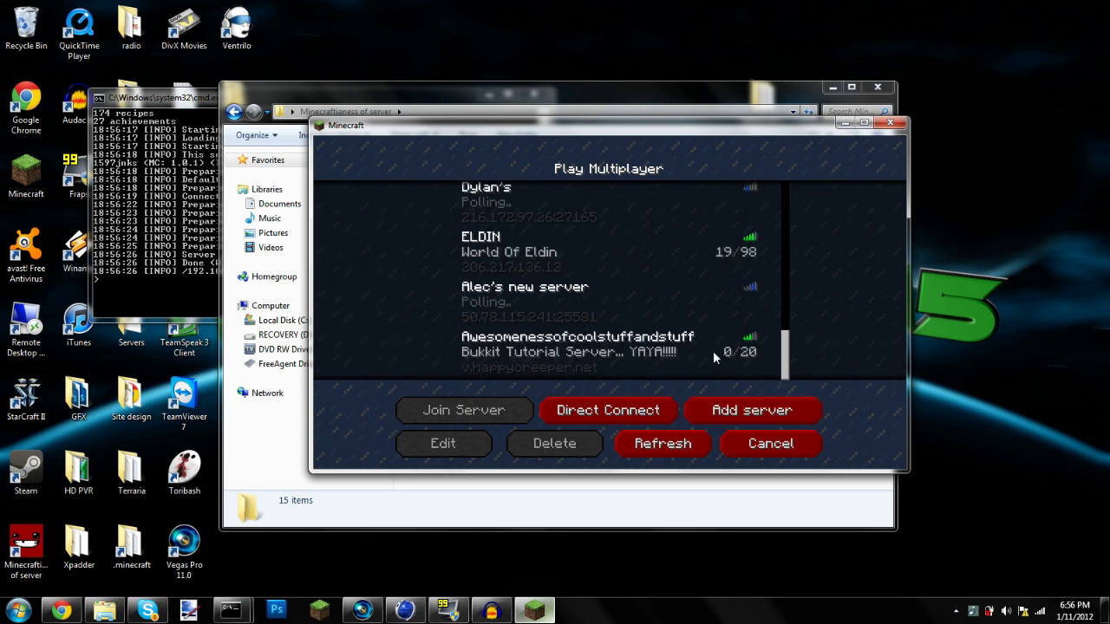
left_click(690, 351)
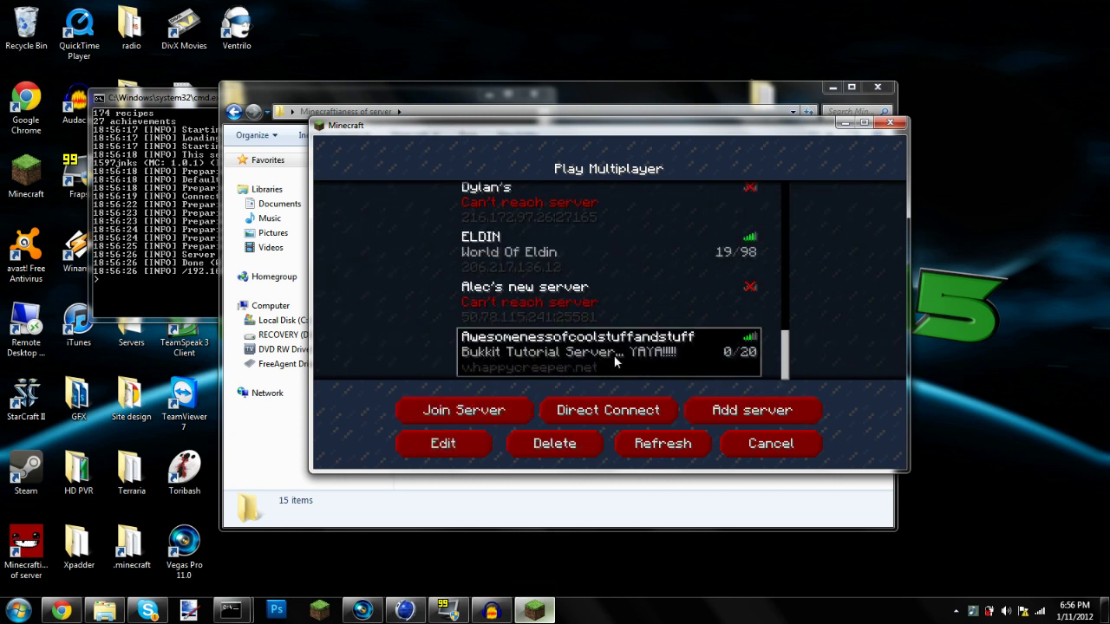
left_click(422, 411)
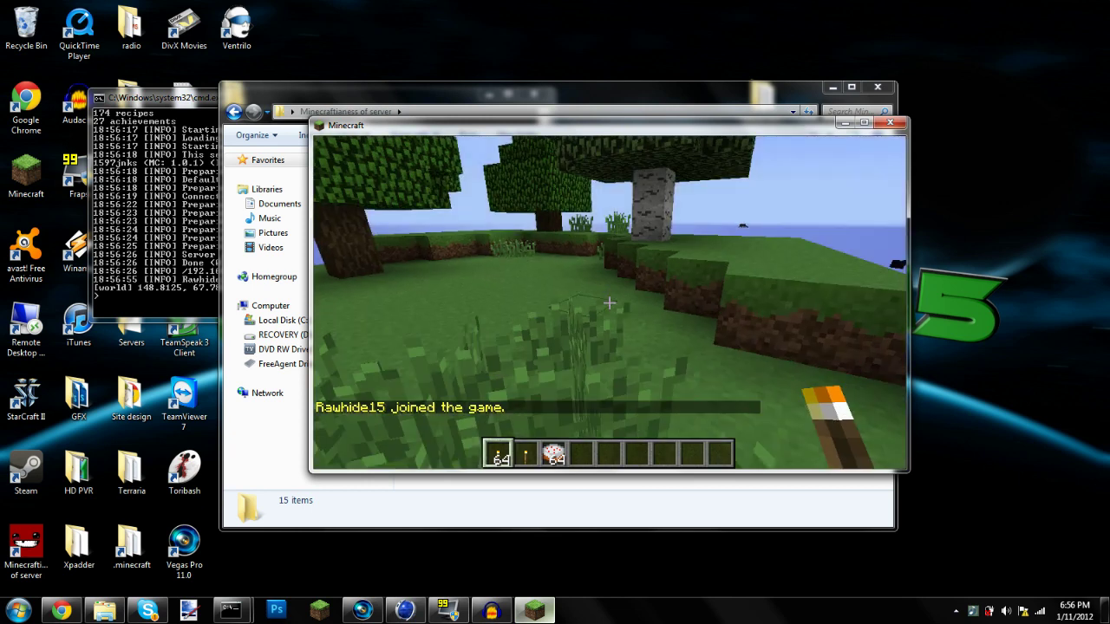
Walk through the forest down the ledge toward the birch trees
key("w")
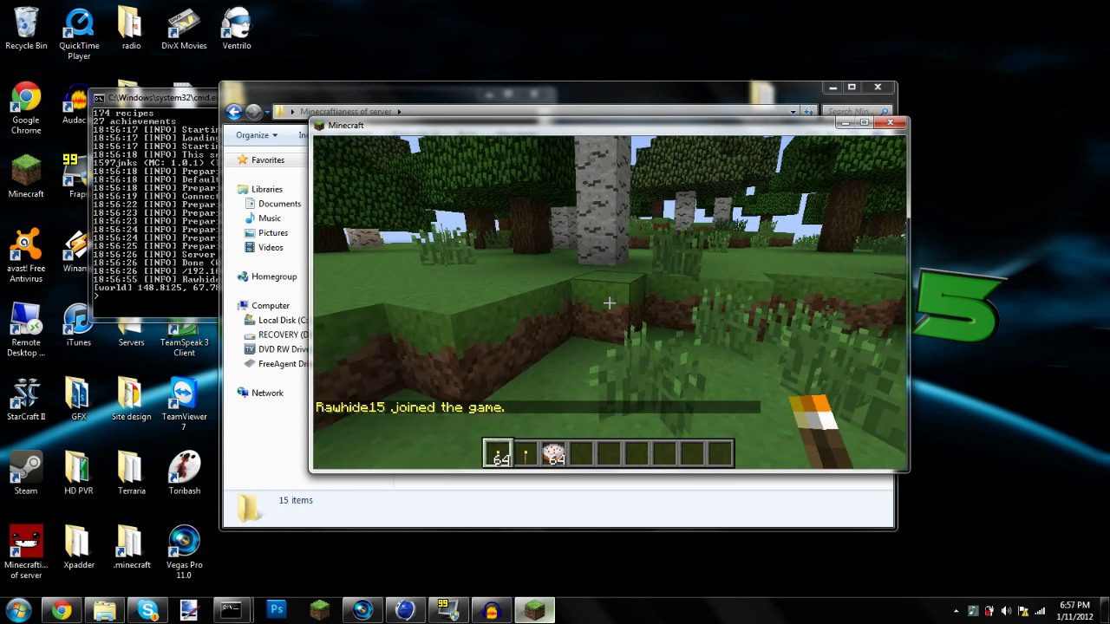
key("w")
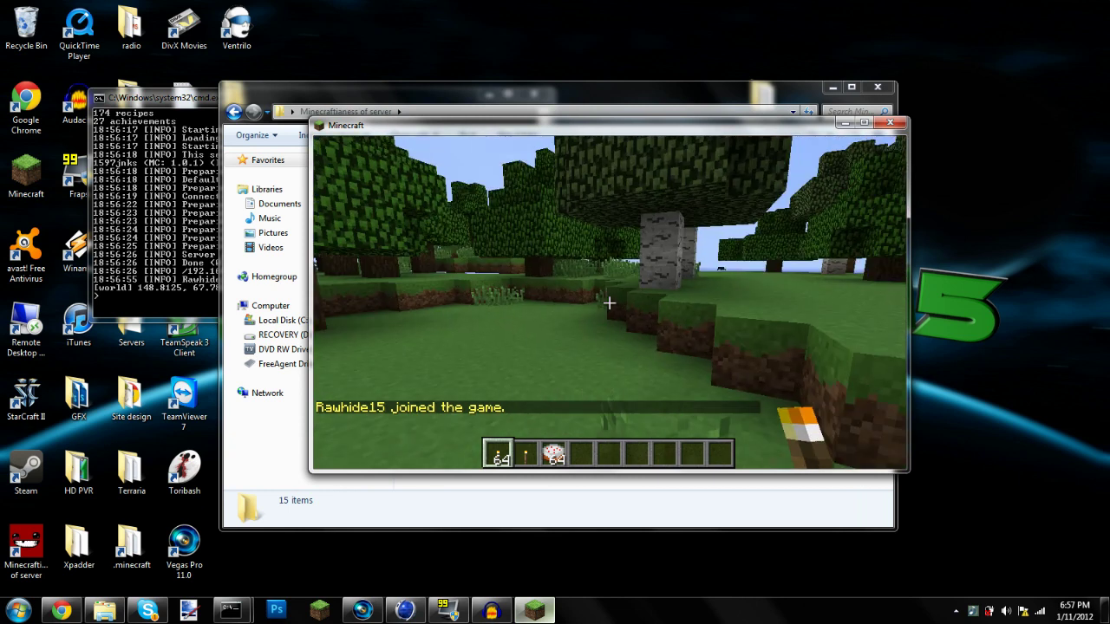
key("w")
key("w")
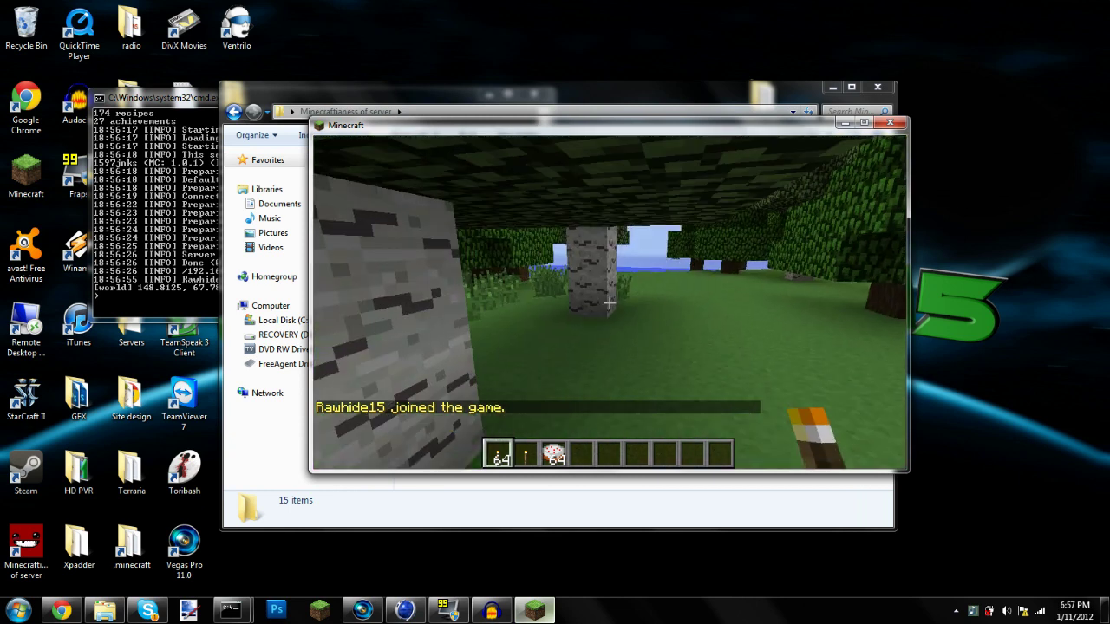
key("w")
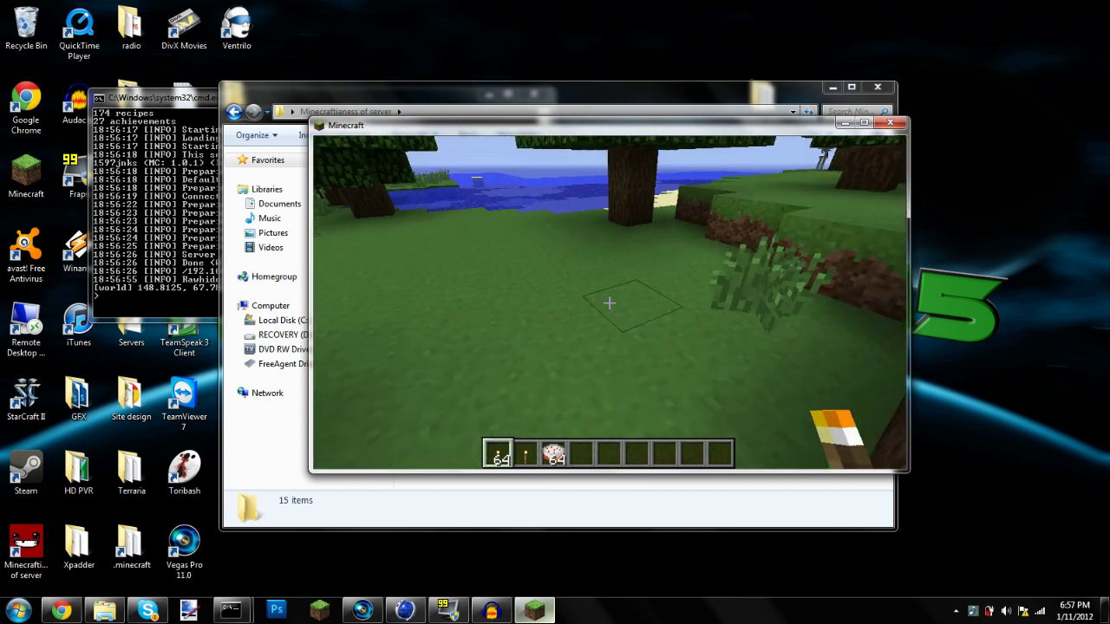
key("w")
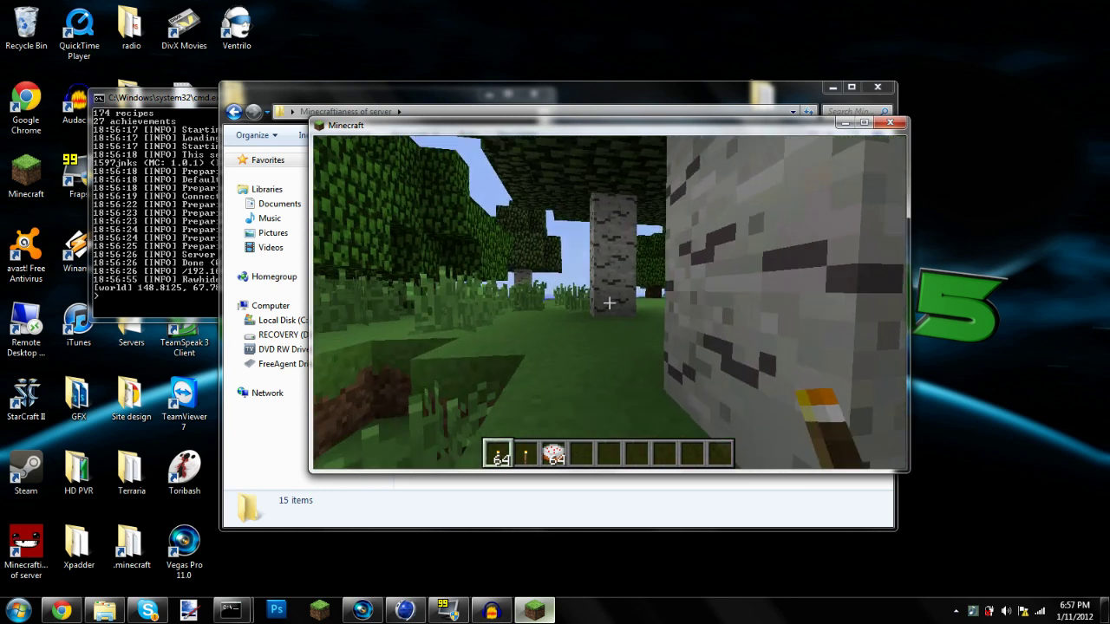
Disconnect from the server and shut it down with the 'stop' console command
key("Escape")
left_click(605, 380)
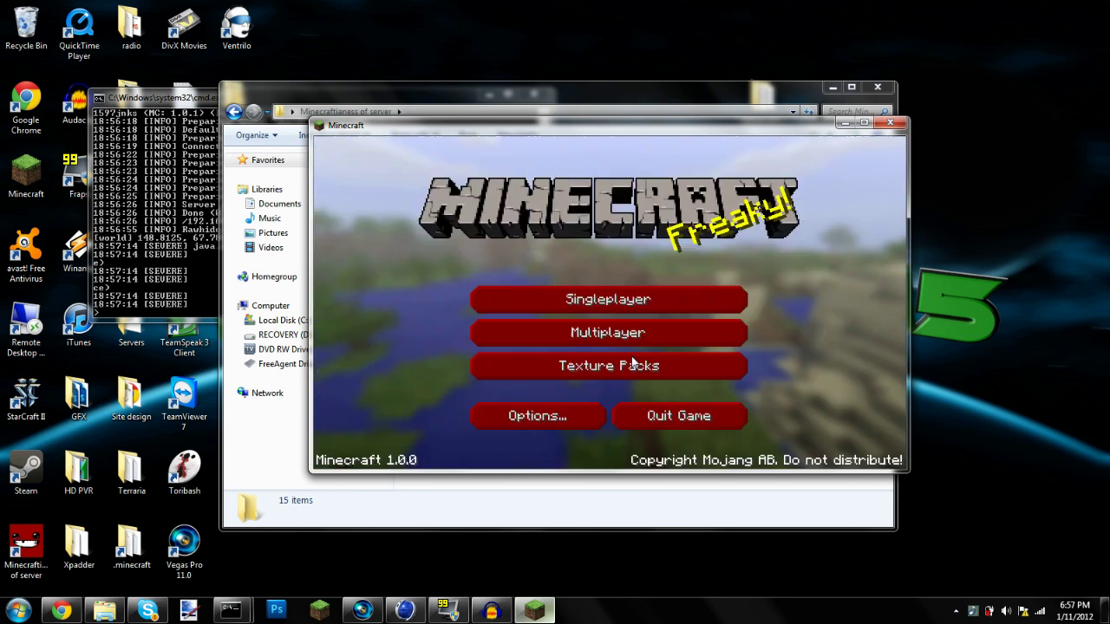
left_click(158, 244)
type("stop")
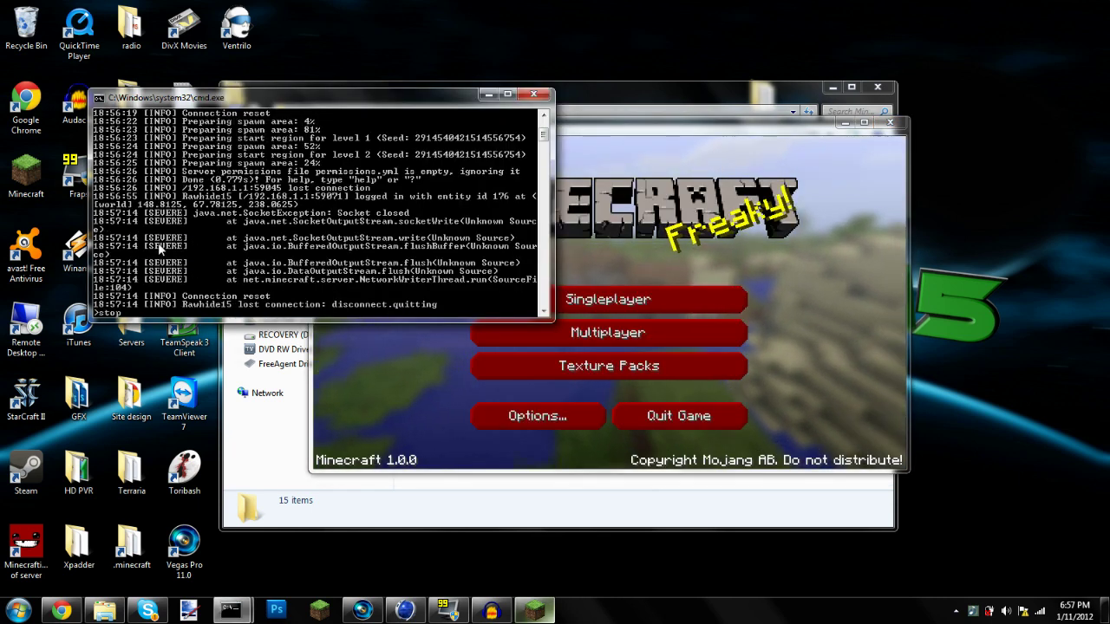
key("Return")
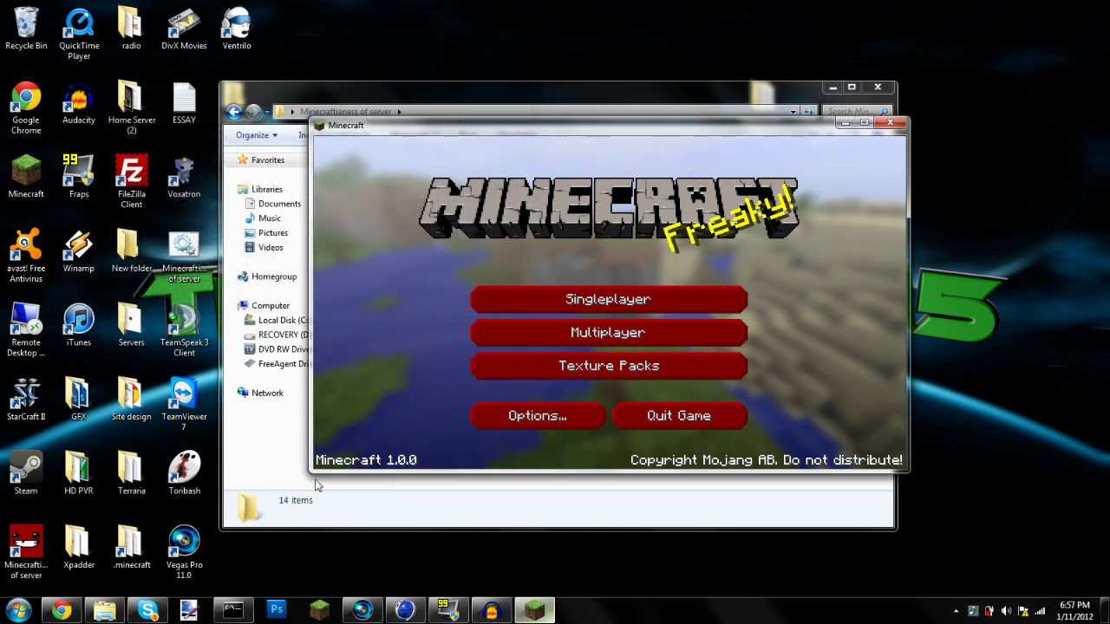
left_click(63, 611)
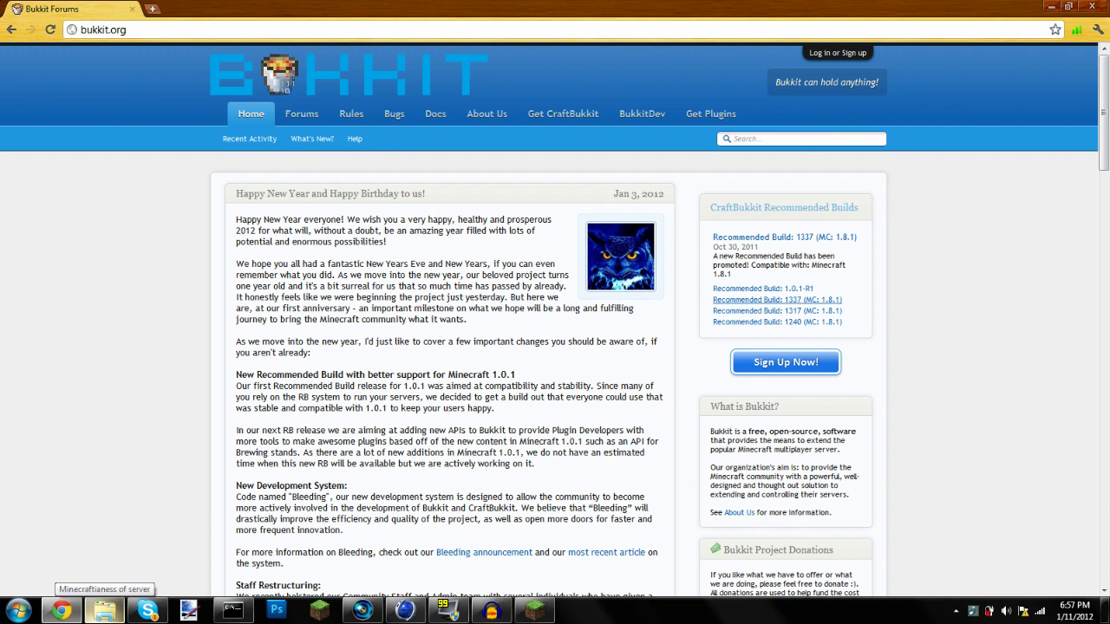
Search the Bukkit plugin list for 'essentials' and open the Essentials v2.7.2 thread
left_click_drag(329, 319, 311, 353)
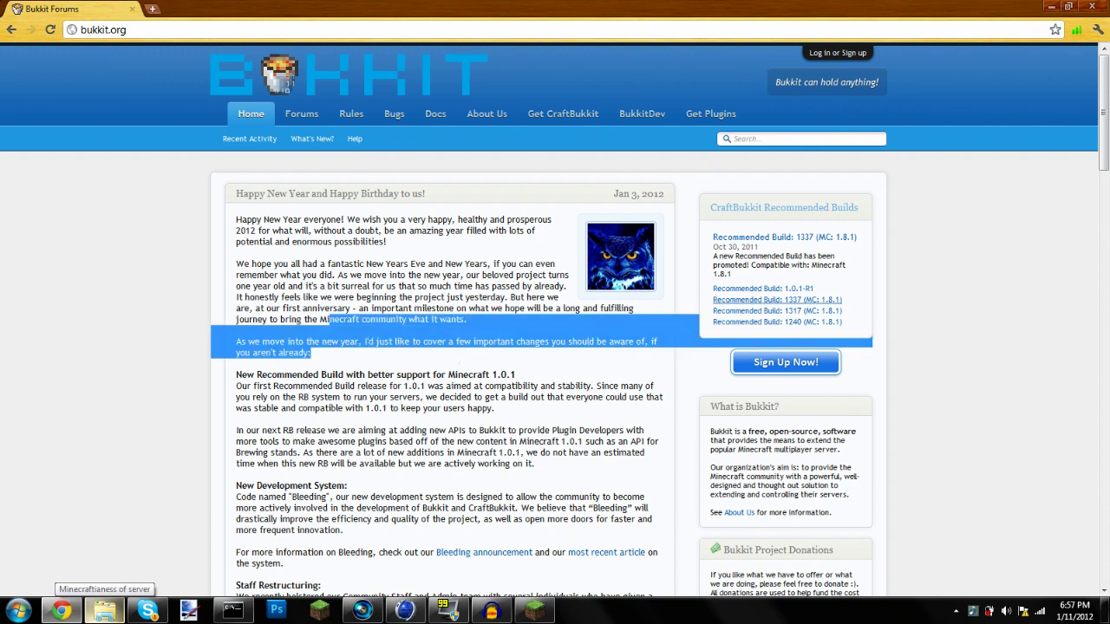
double_click(419, 263)
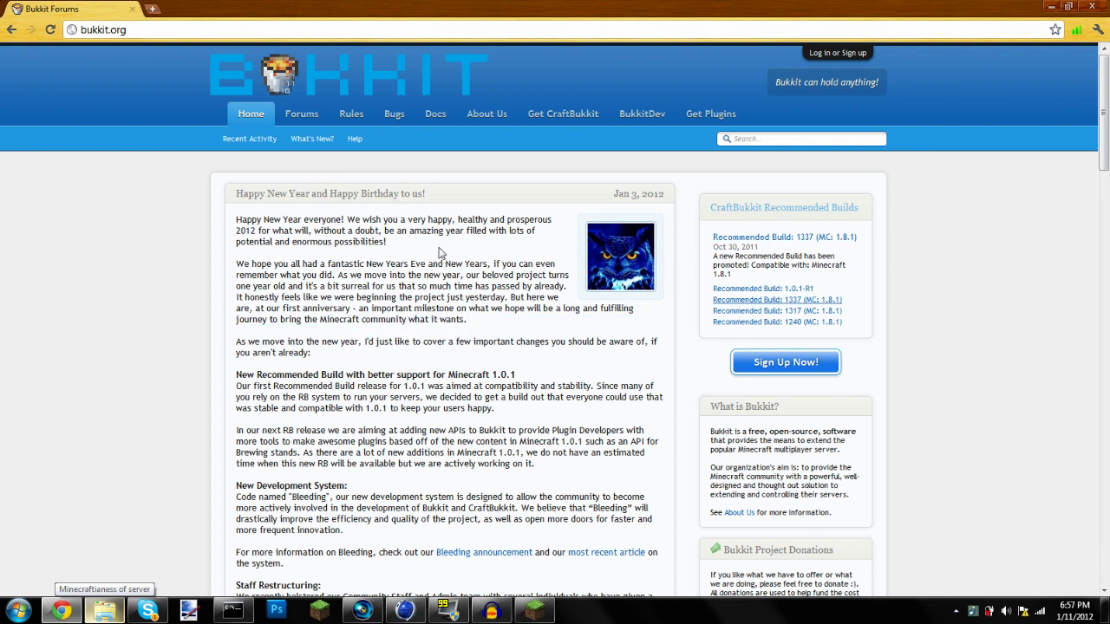
left_click(722, 117)
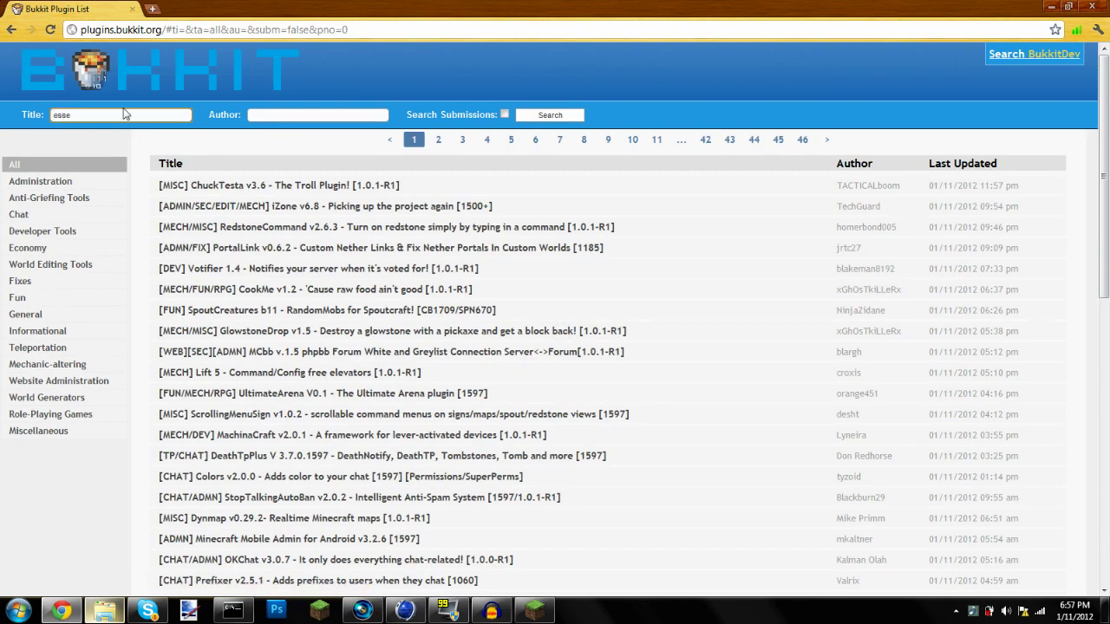
type("essentials")
key("Return")
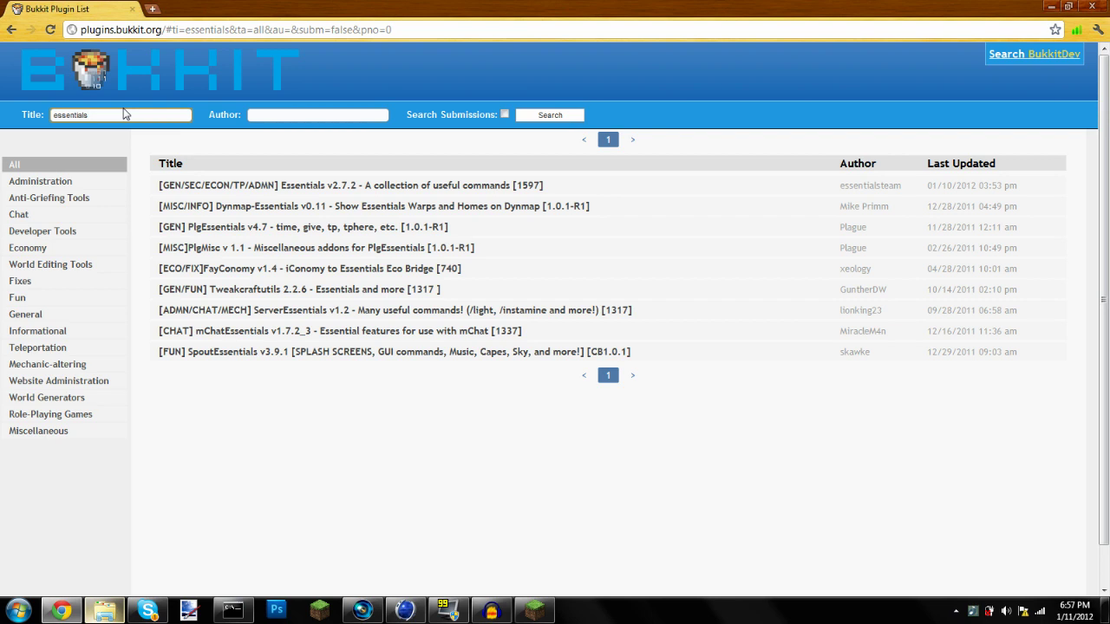
left_click(263, 186)
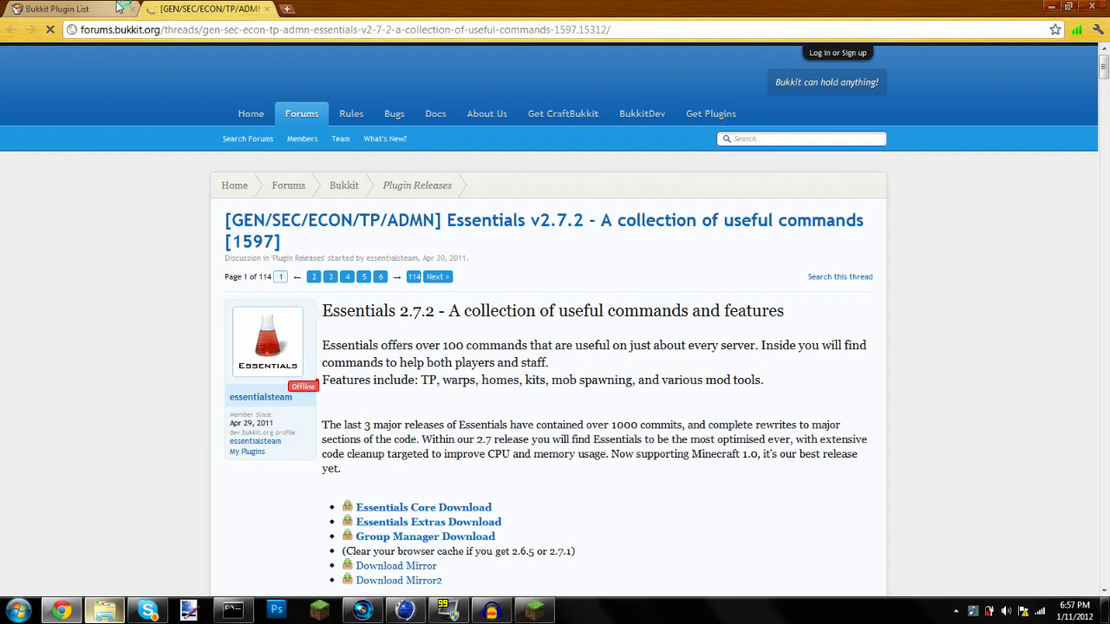
Download Essentials Core from the v2.7.2 thread, close its tab and minimize Chrome
scroll(328, 371, "down", 2)
scroll(328, 371, "down", 1)
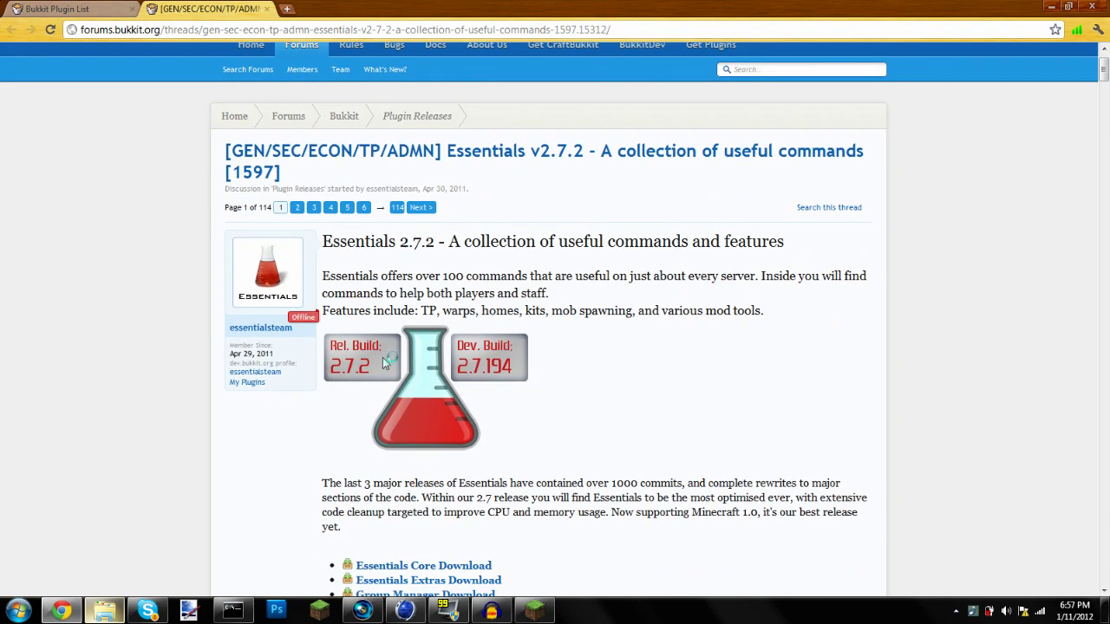
scroll(403, 357, "down", 1)
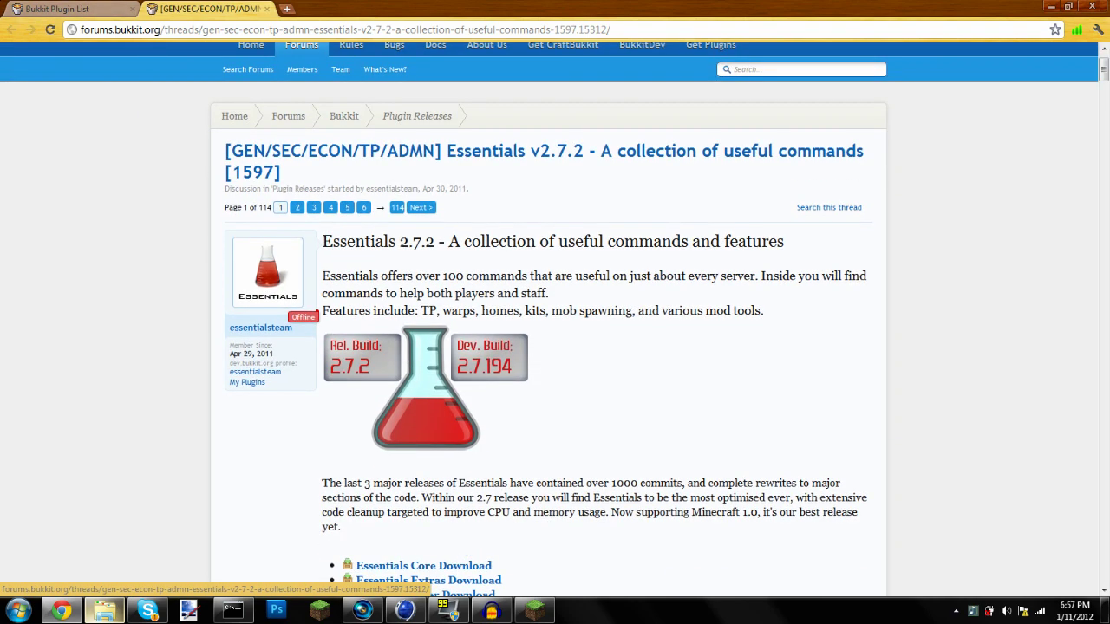
left_click(92, 10)
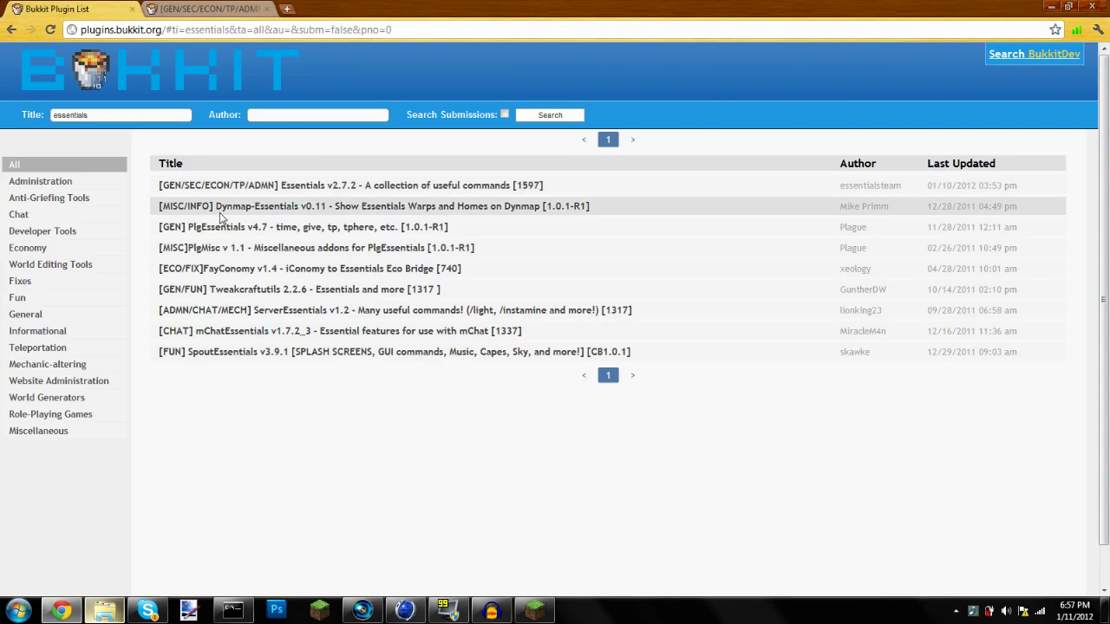
left_click(375, 193)
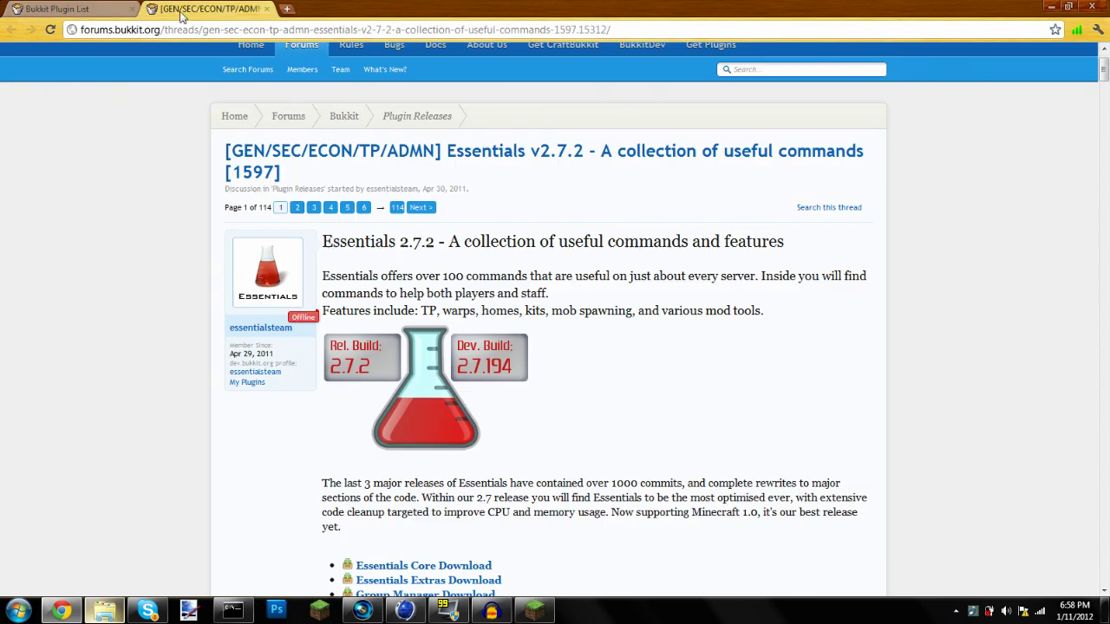
scroll(399, 477, "down", 1)
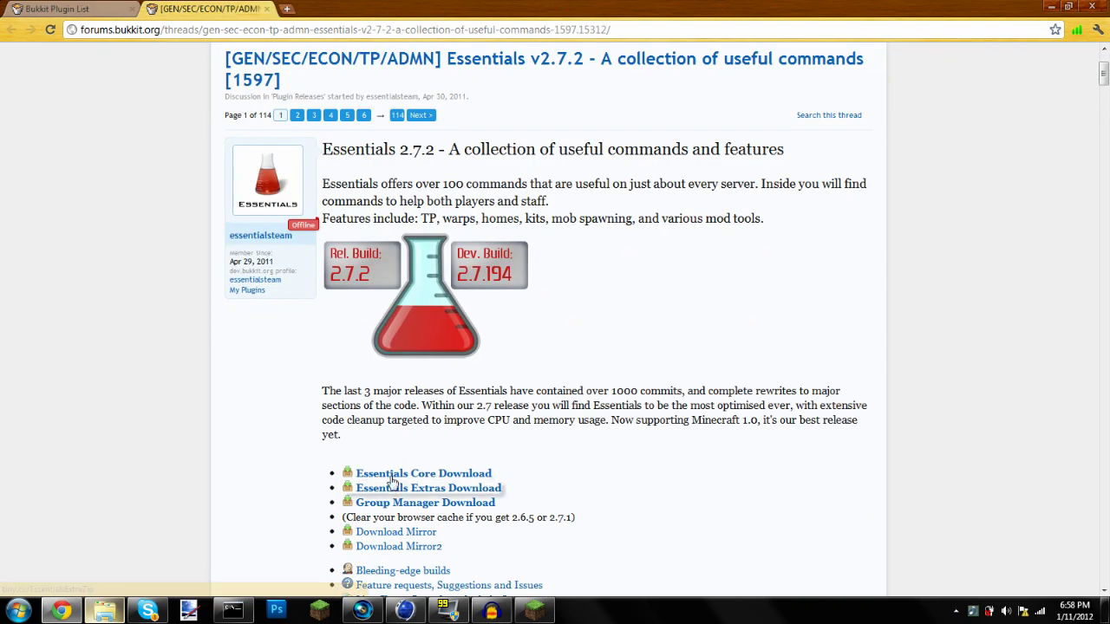
left_click(390, 473)
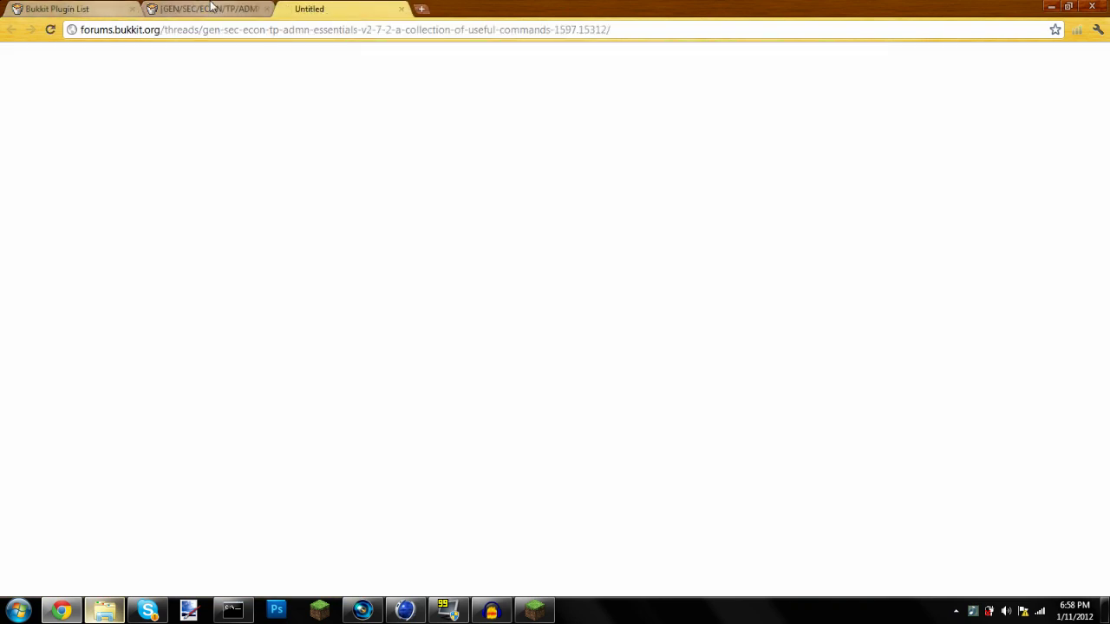
key("ctrl+w")
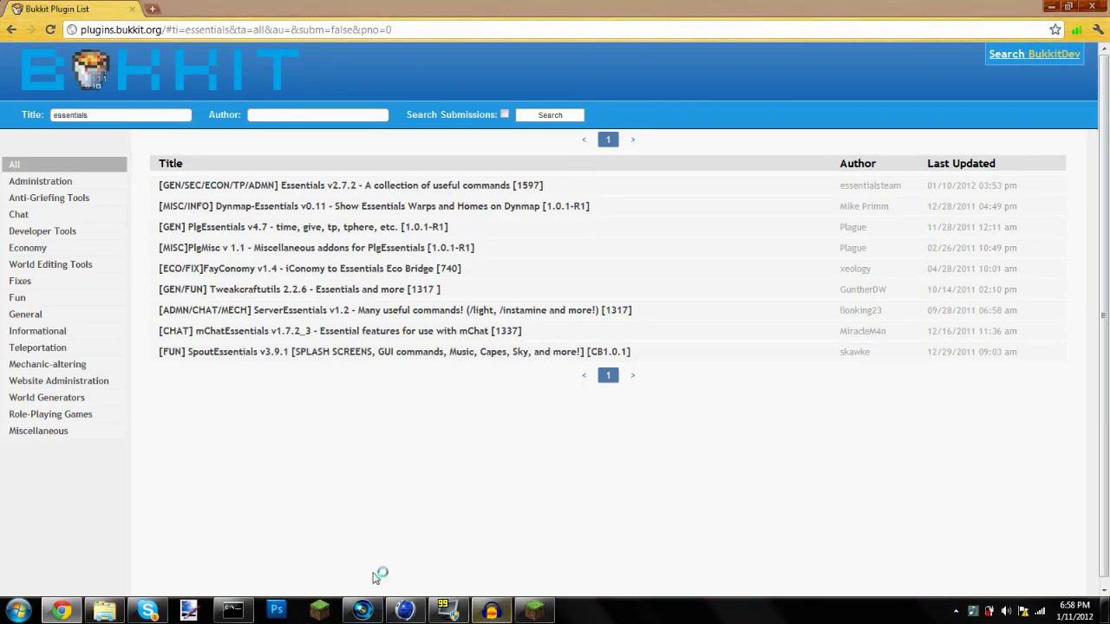
left_click(1051, 11)
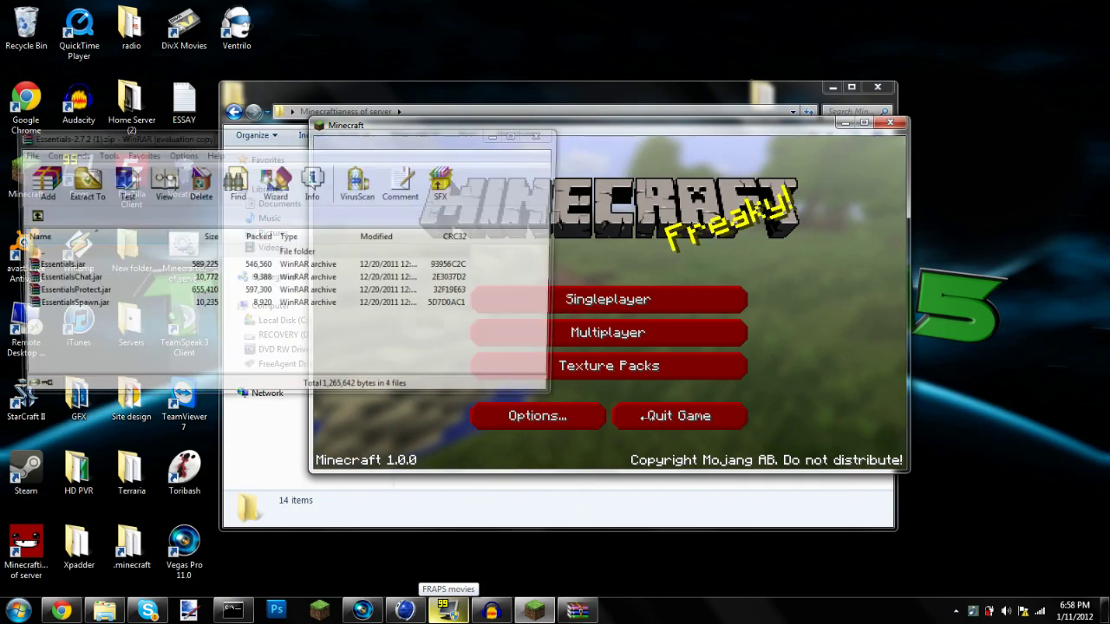
Snap the Essentials-2.7.2 archive to the left half and the server folder to the right
left_click(641, 416)
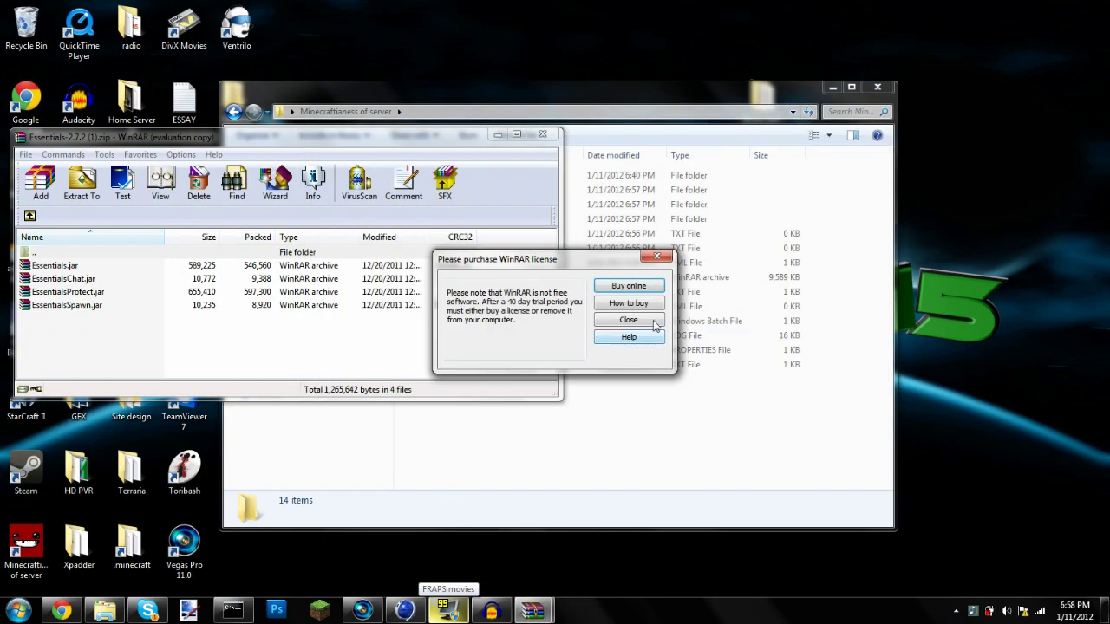
left_click(629, 320)
left_click_drag(705, 92, 1108, 80)
left_click_drag(422, 139, 2, 195)
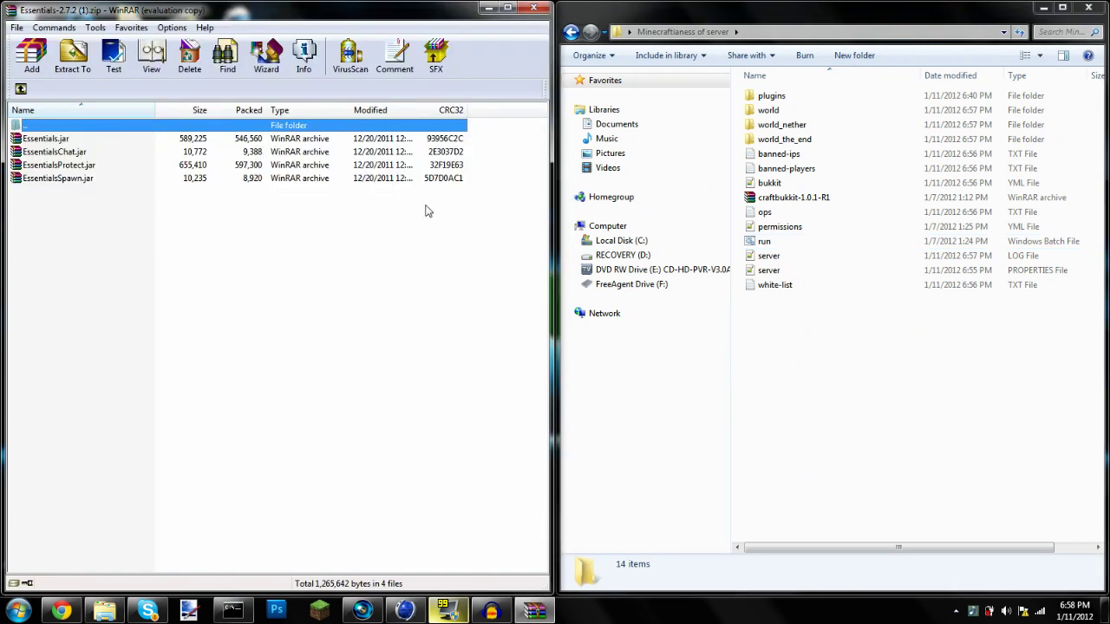
left_click(81, 154)
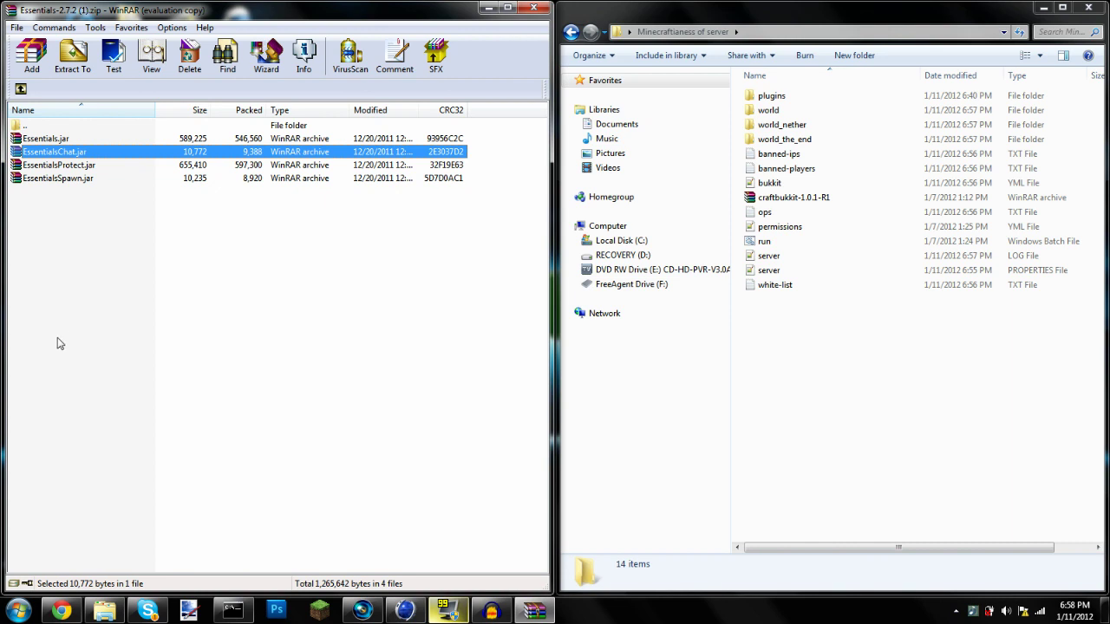
left_click(61, 611)
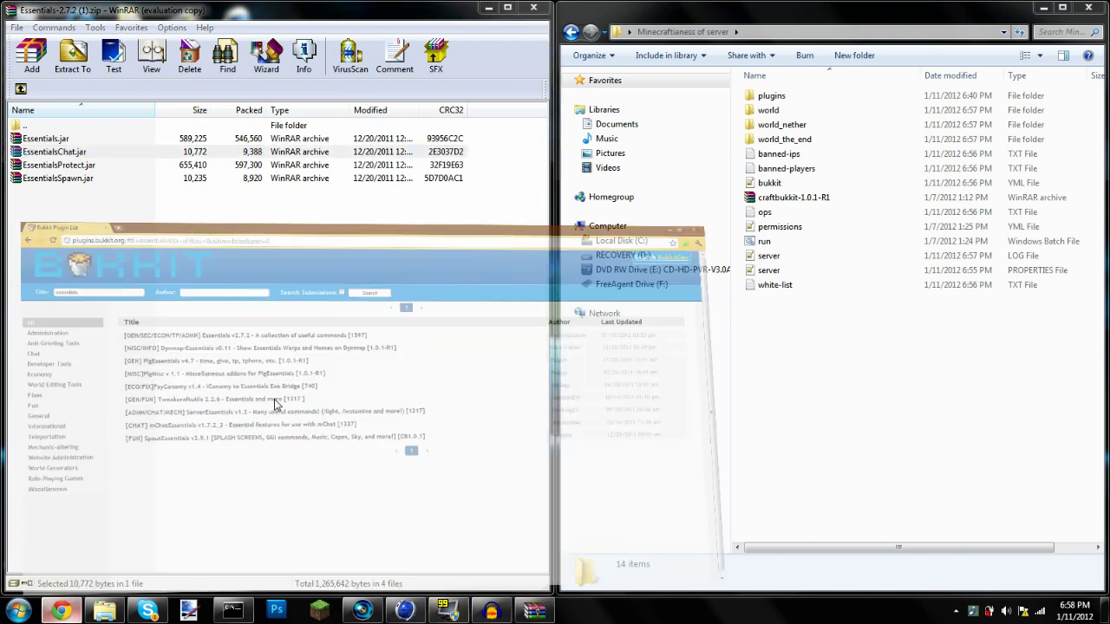
scroll(265, 262, "up", 1)
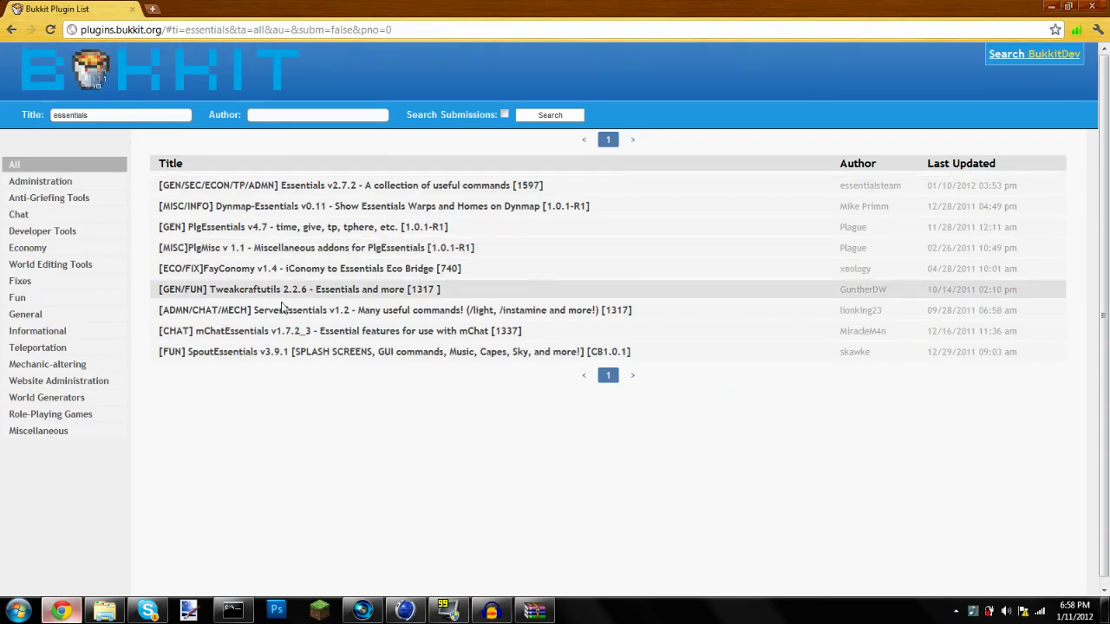
Reopen the Essentials v2.7.2 thread, scroll to its download links, and minimize Chrome
left_click(291, 183)
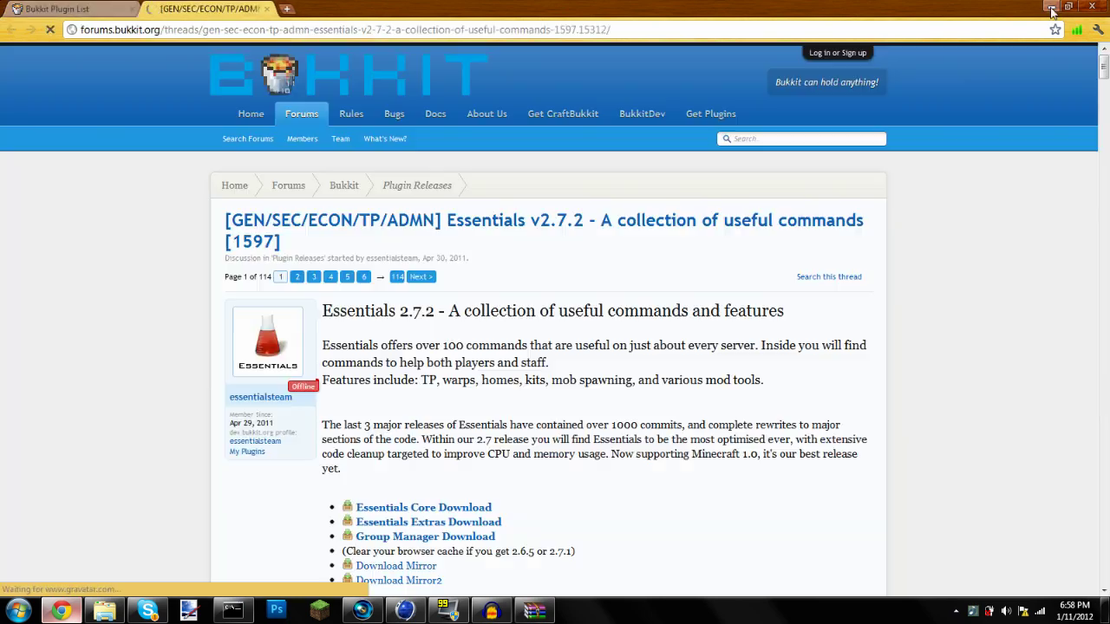
left_click(1051, 8)
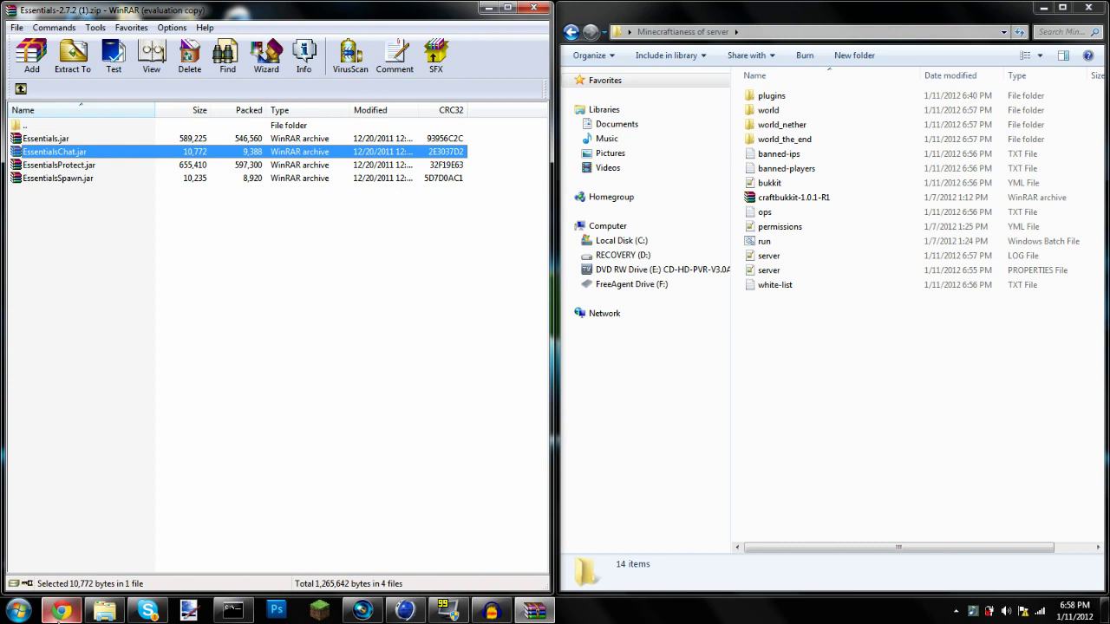
left_click(61, 611)
scroll(402, 441, "down", 3)
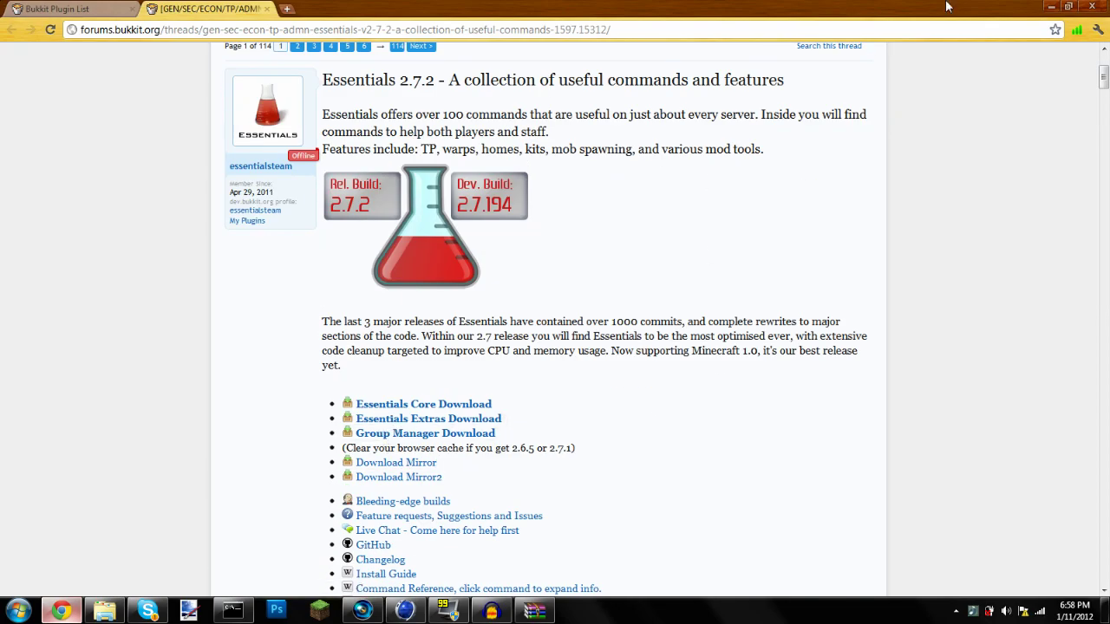
left_click(1053, 6)
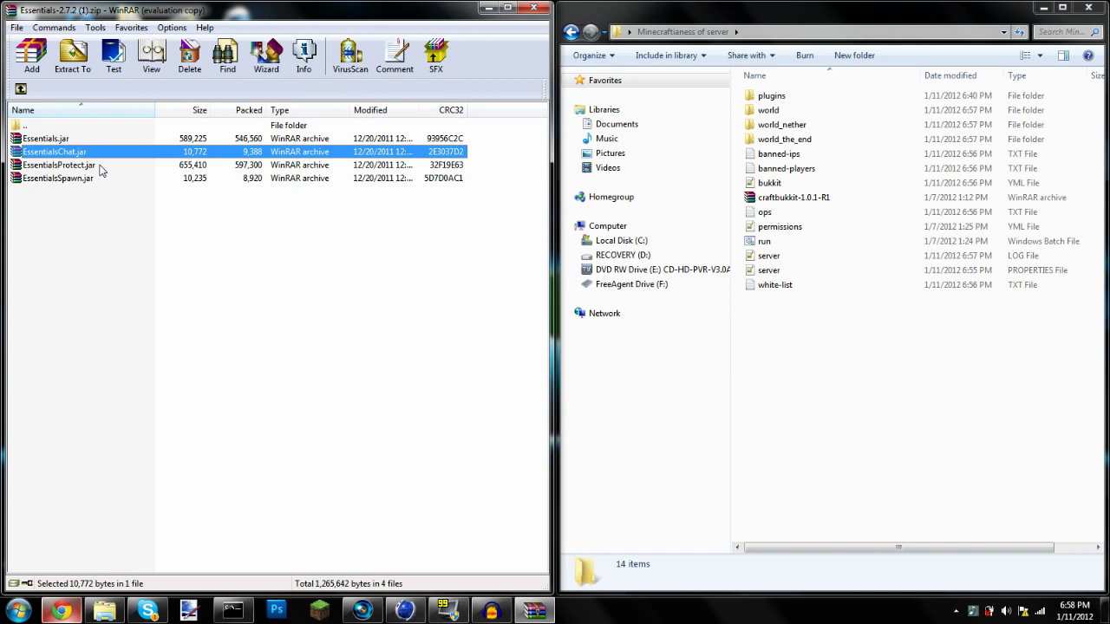
Copy Essentials.jar and EssentialsSpawn.jar from the archive into the server's plugins folder
left_click(109, 178)
left_click(110, 140, "ctrl")
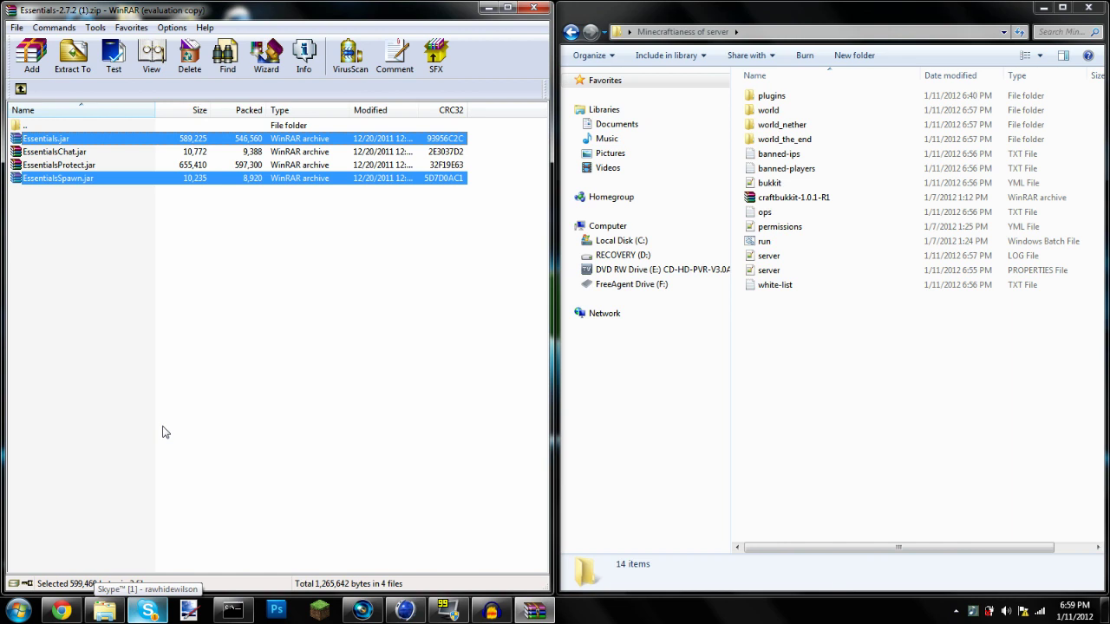
double_click(802, 97)
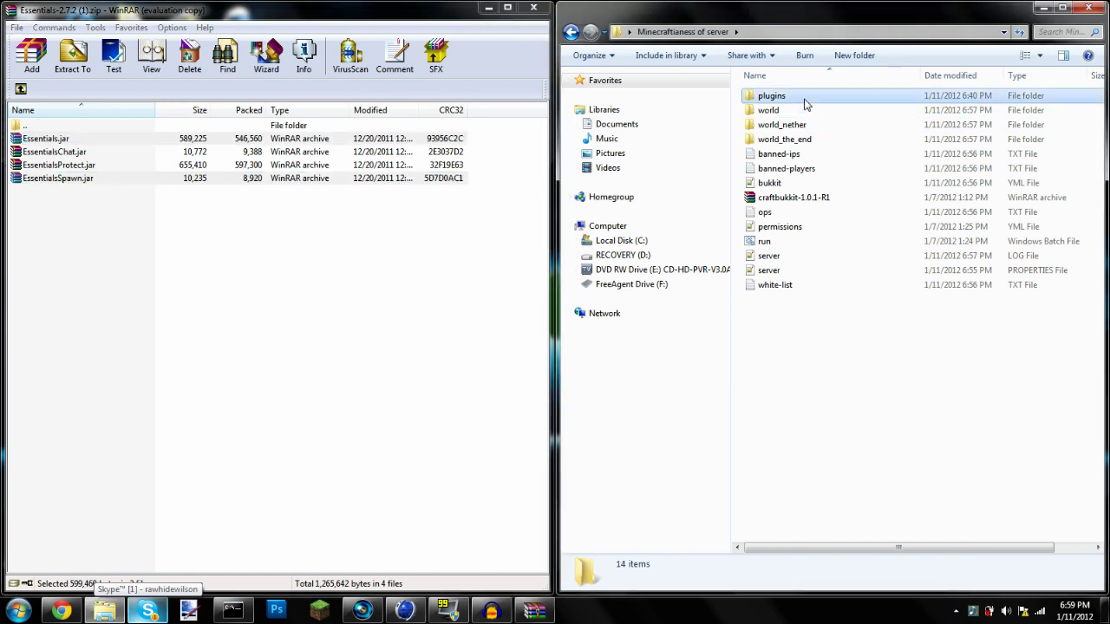
left_click(208, 179)
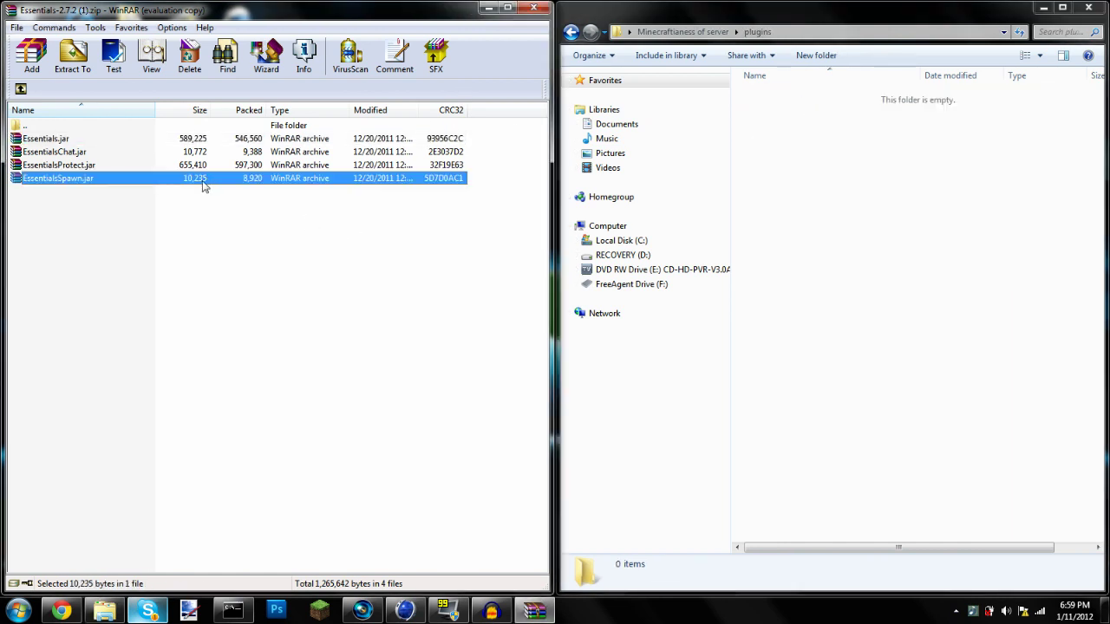
left_click(116, 142, "ctrl")
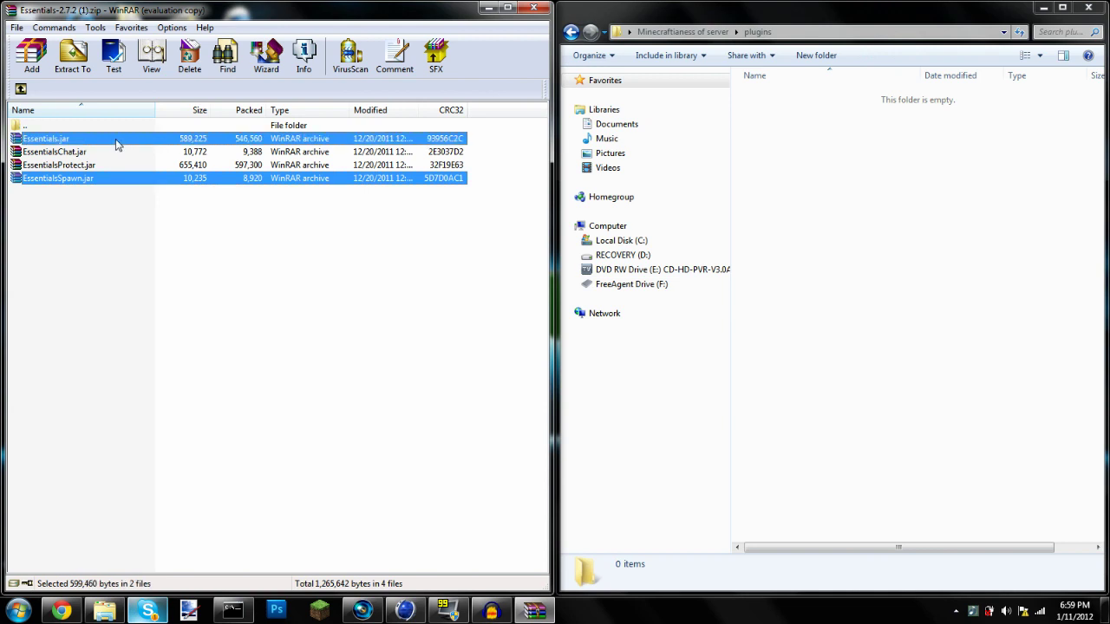
left_click_drag(419, 134, 796, 144)
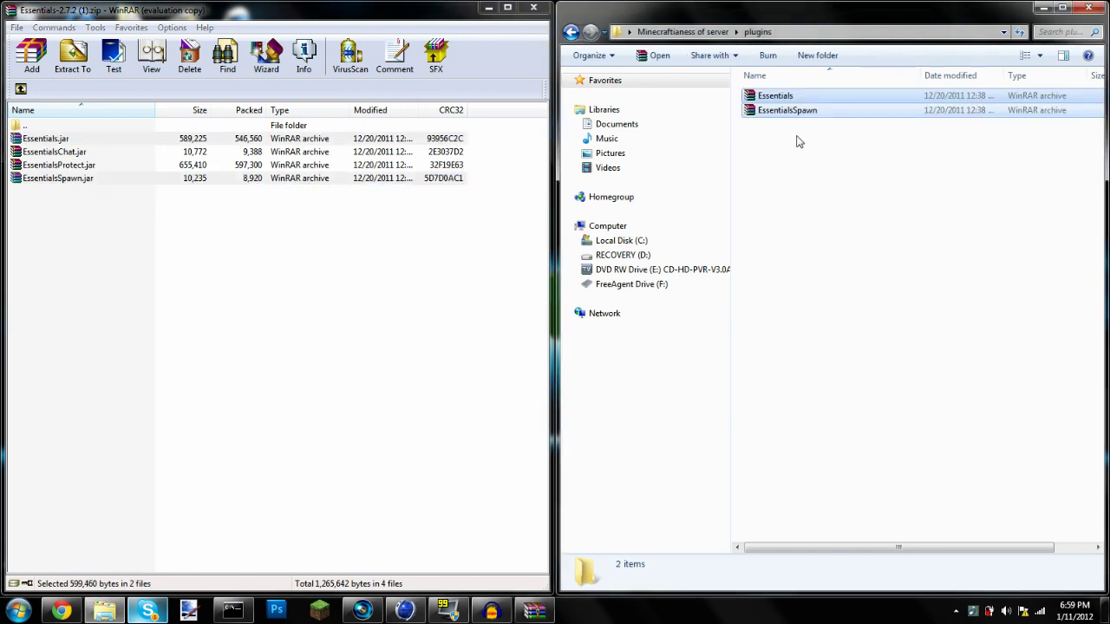
left_click(799, 185)
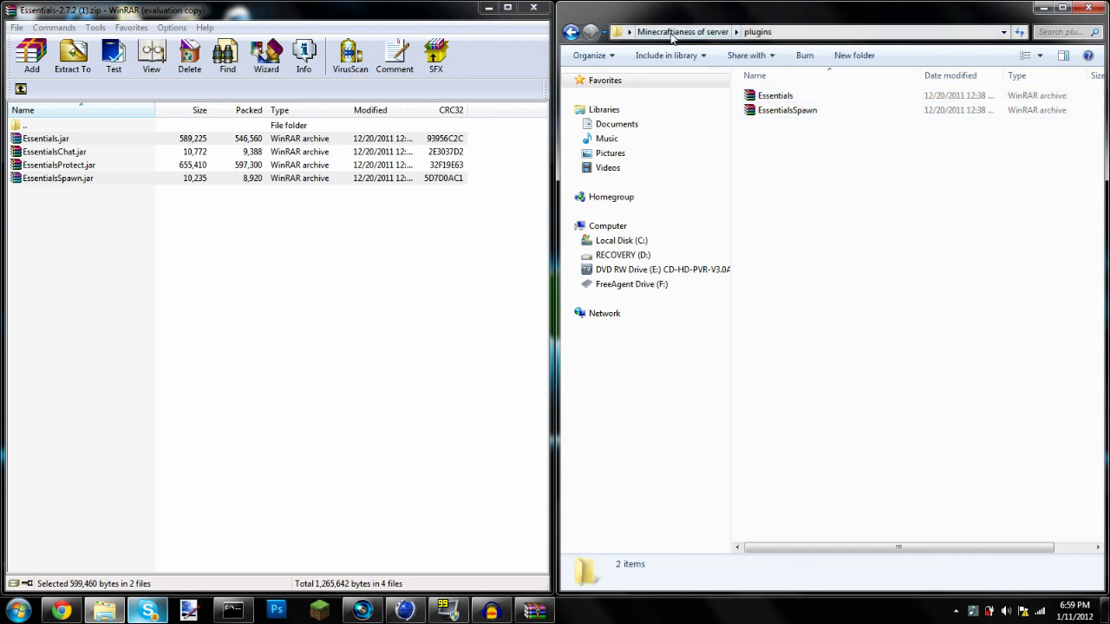
left_click(233, 610)
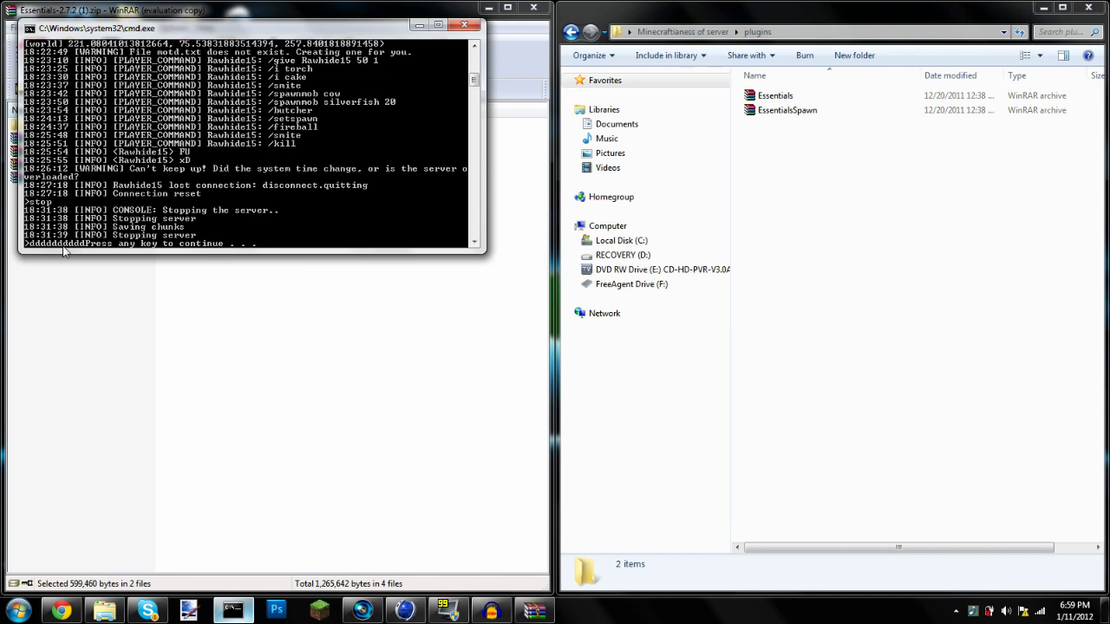
Close the old console and WinRAR, then check the two Essentials jars in plugins
key("Return")
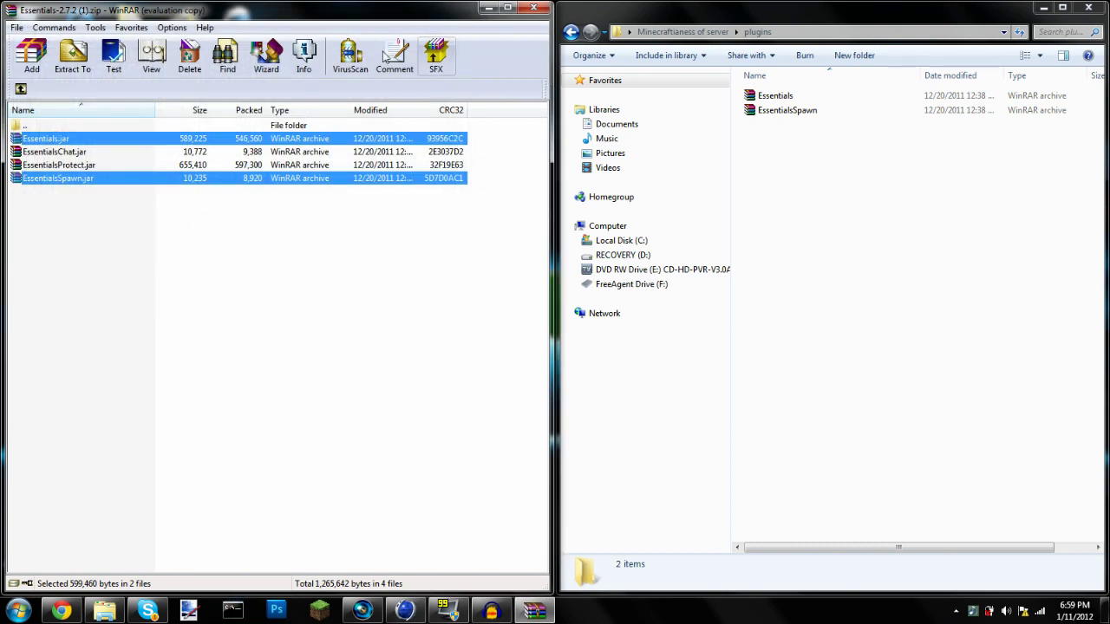
left_click(533, 8)
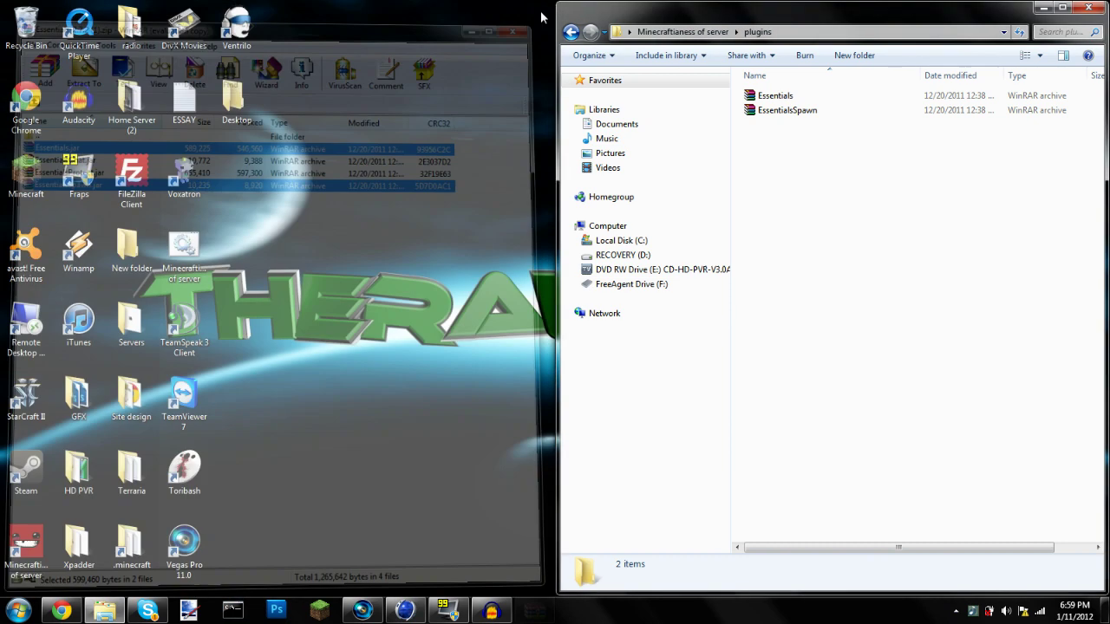
left_click_drag(694, 18, 382, 78)
left_click(384, 72)
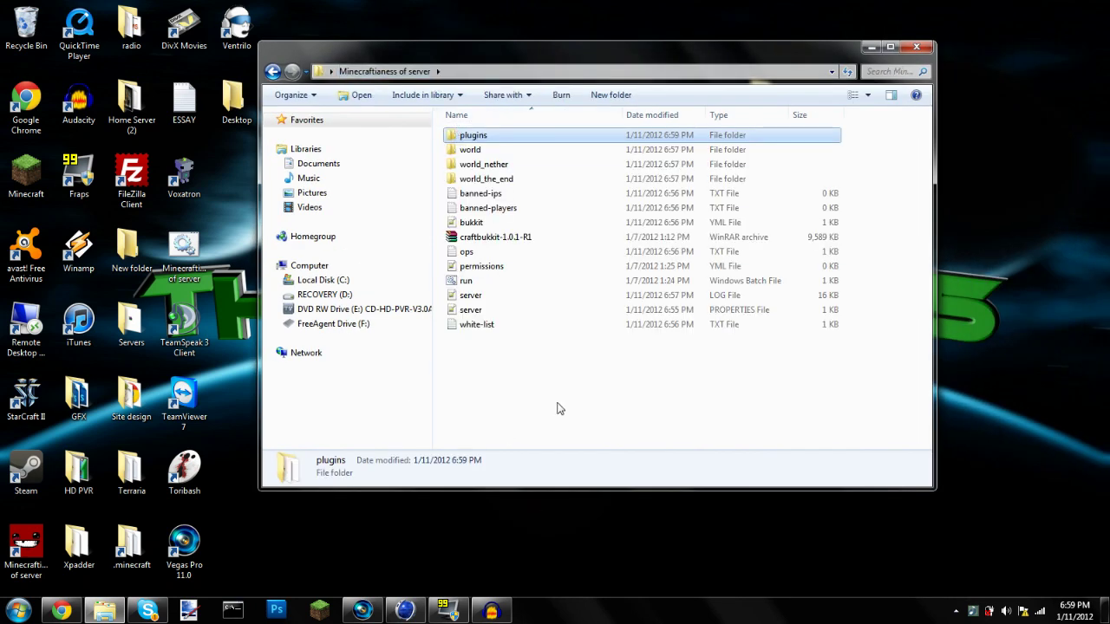
double_click(535, 132)
left_click_drag(515, 188, 562, 157)
left_click(385, 72)
Restart the server with the run script and move the folder window aside
left_click_drag(504, 345, 545, 409)
left_click(502, 284)
double_click(502, 282)
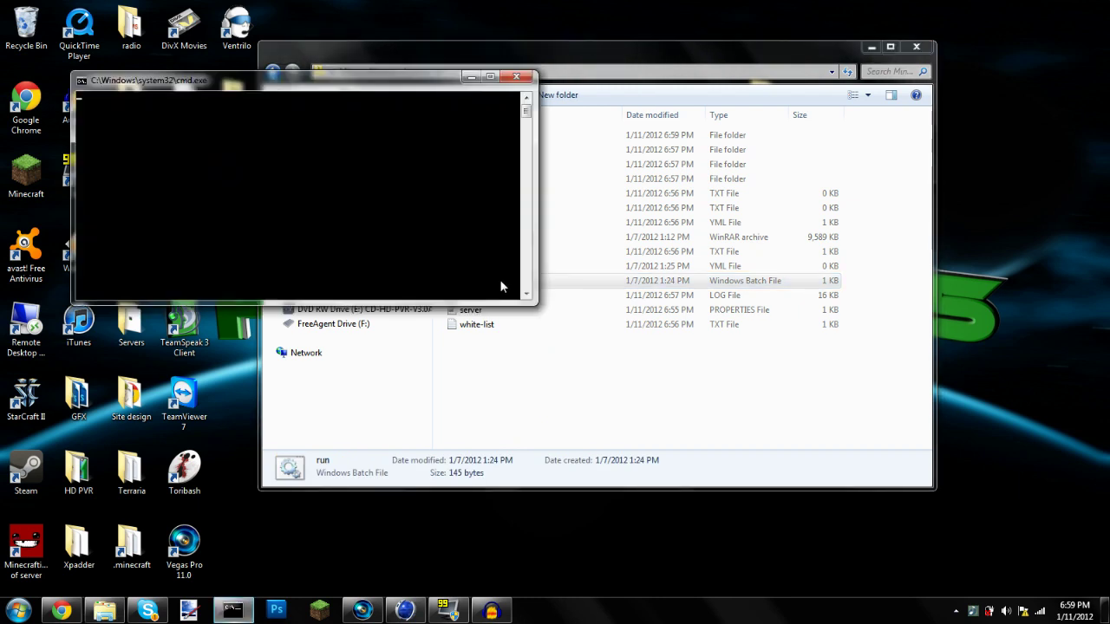
left_click(871, 47)
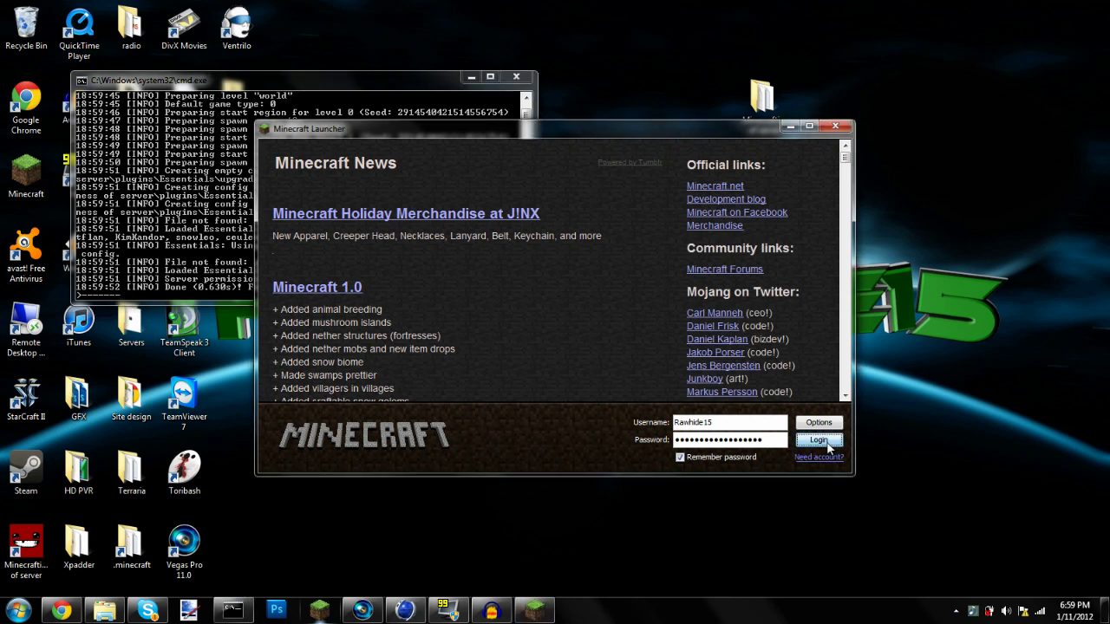
Log in and join the Awesomenessofcoolstuffandstuff server from the multiplayer list
left_click(826, 442)
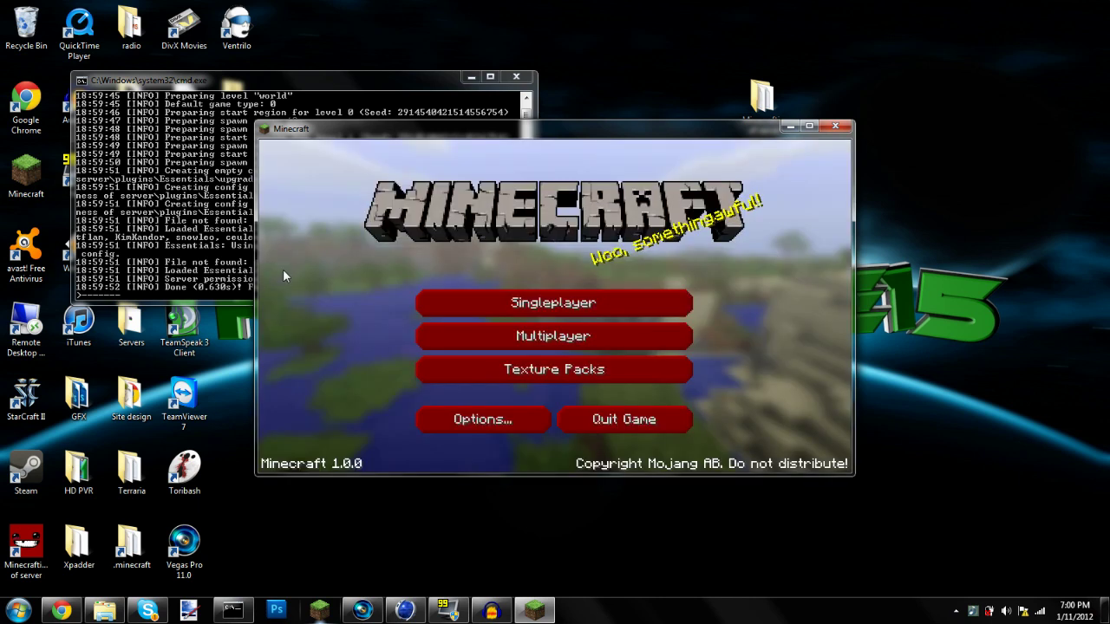
left_click(536, 336)
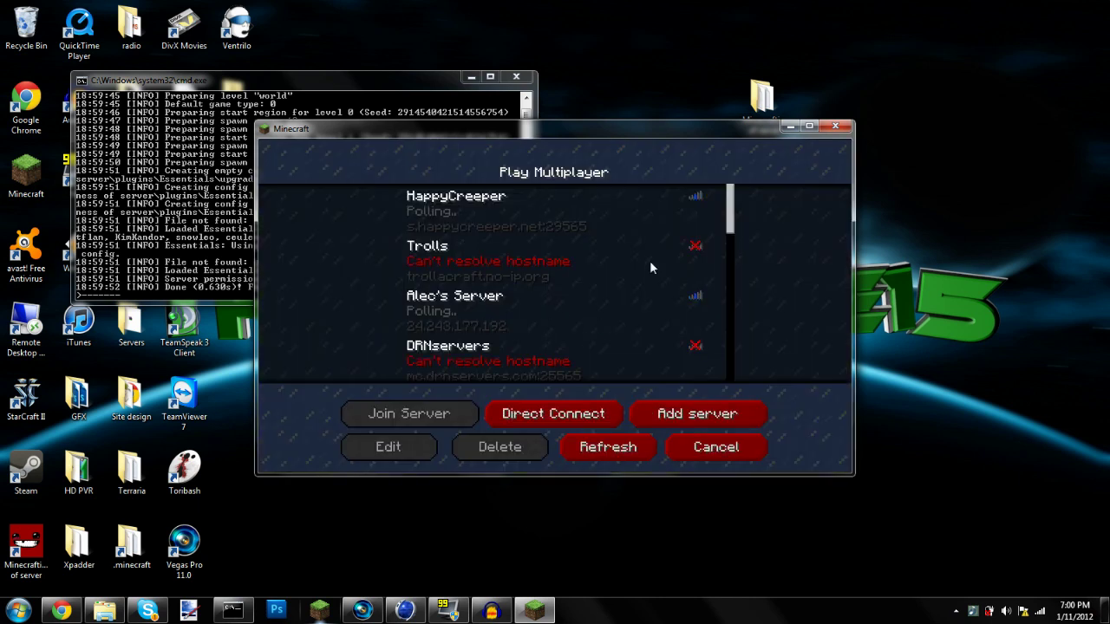
left_click_drag(722, 222, 732, 360)
left_click(626, 368)
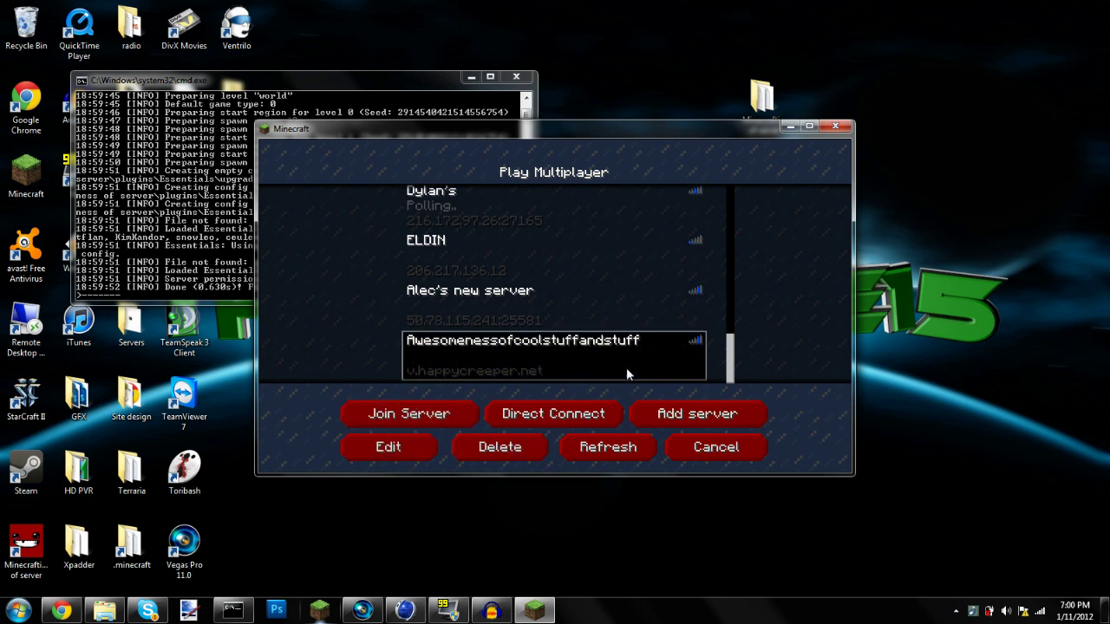
left_click(431, 417)
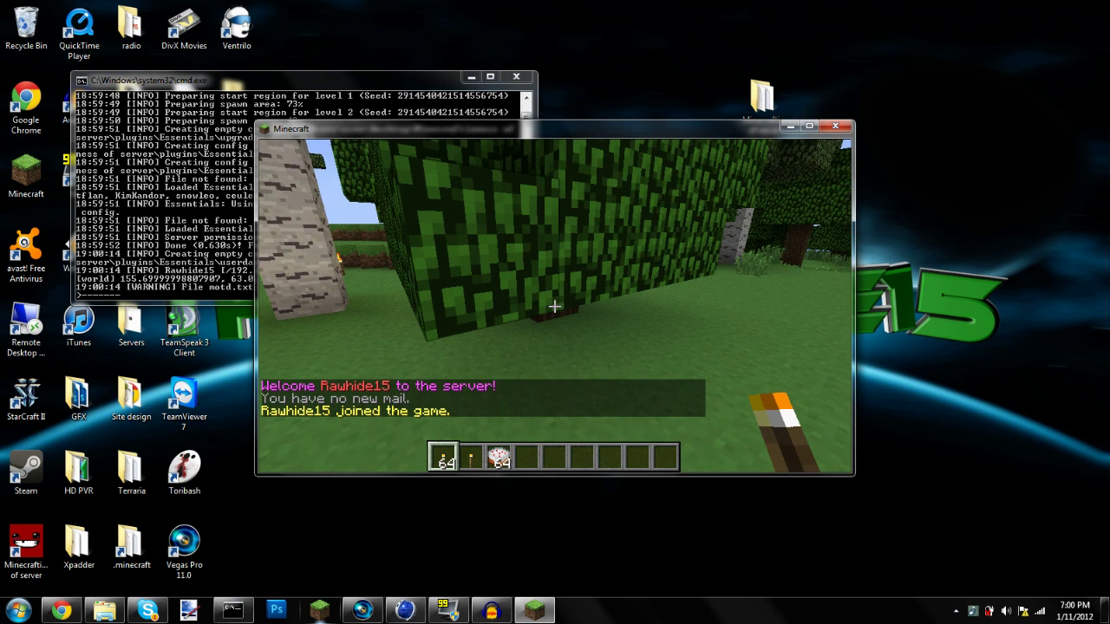
Clear stray letters from the chat line and close it without sending
type("t")
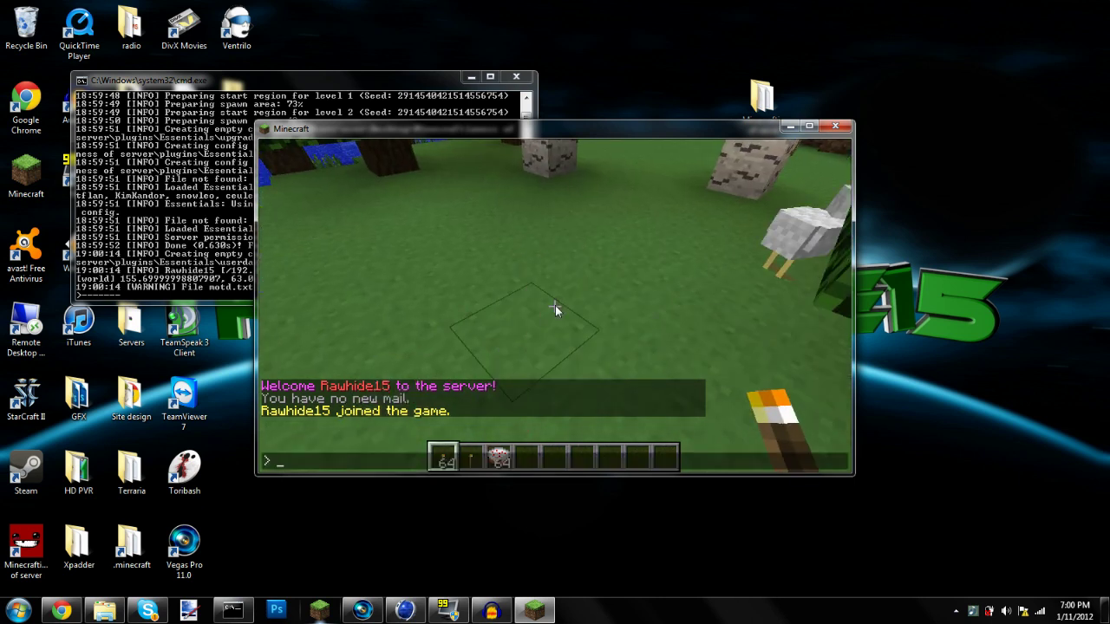
type("lm")
key("BackSpace")
key("BackSpace")
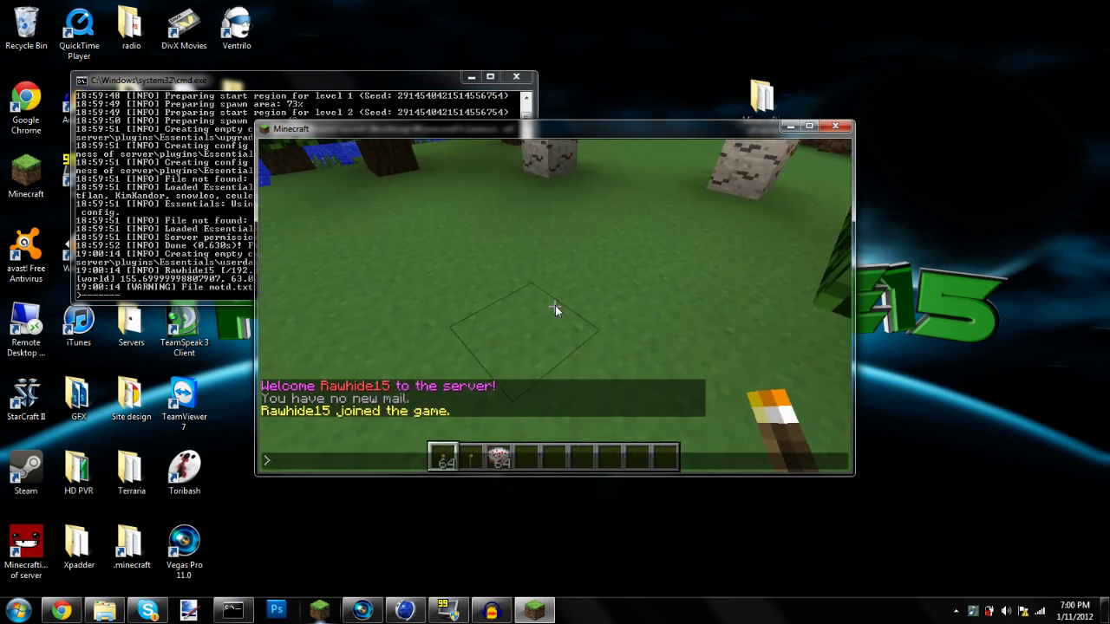
key("Escape")
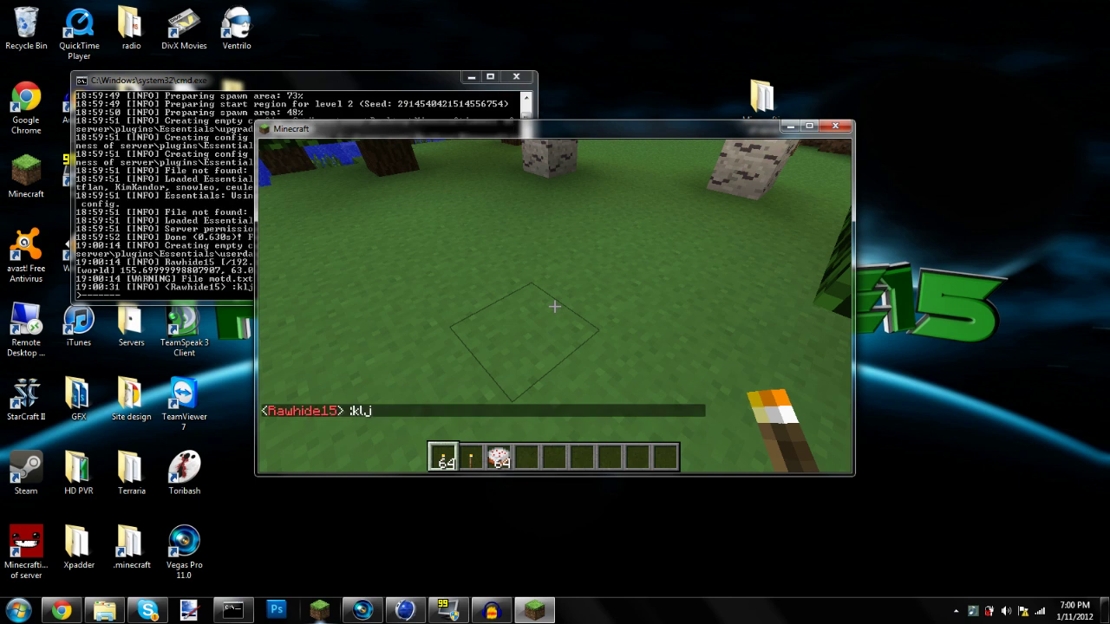
key("t")
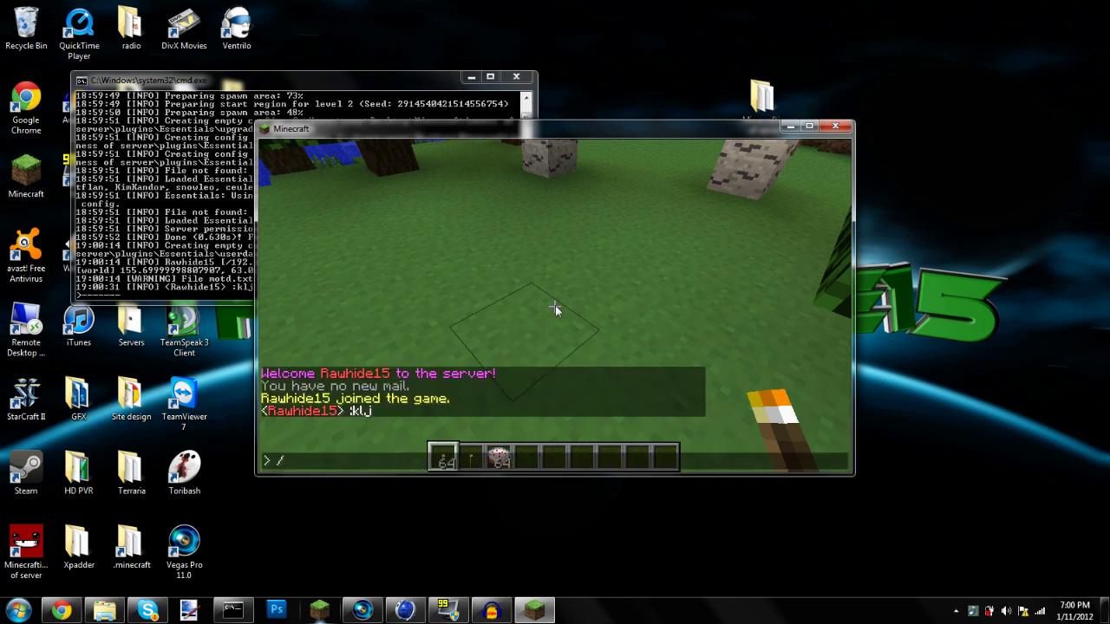
key("Escape")
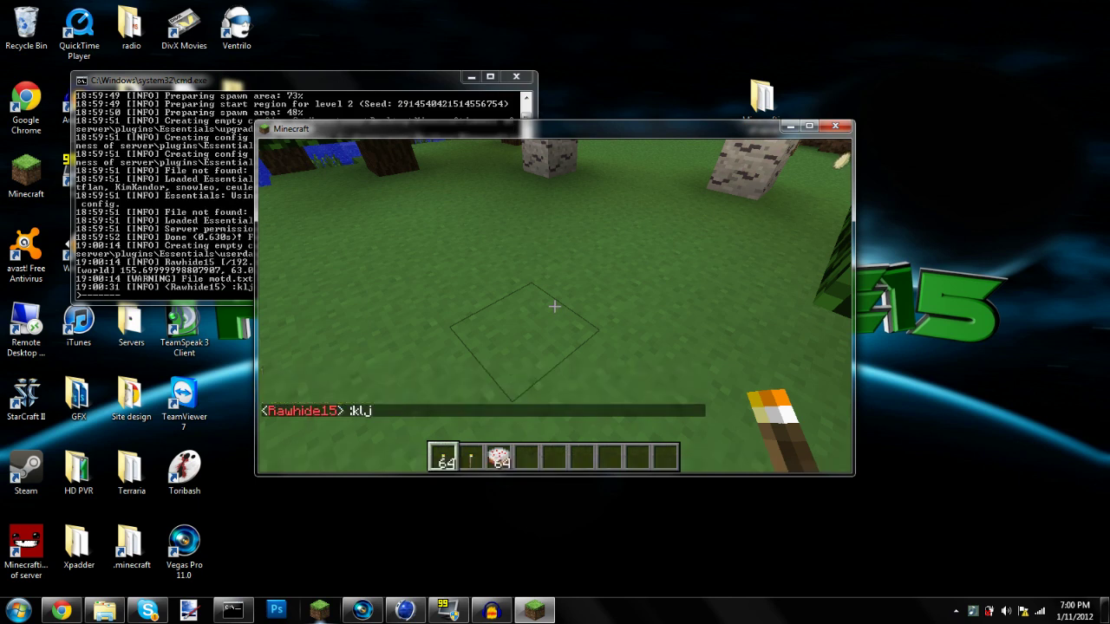
key("Escape")
key("Escape")
Give the player 10 stone with /give, then 64 more stone via a second chat command
key("t")
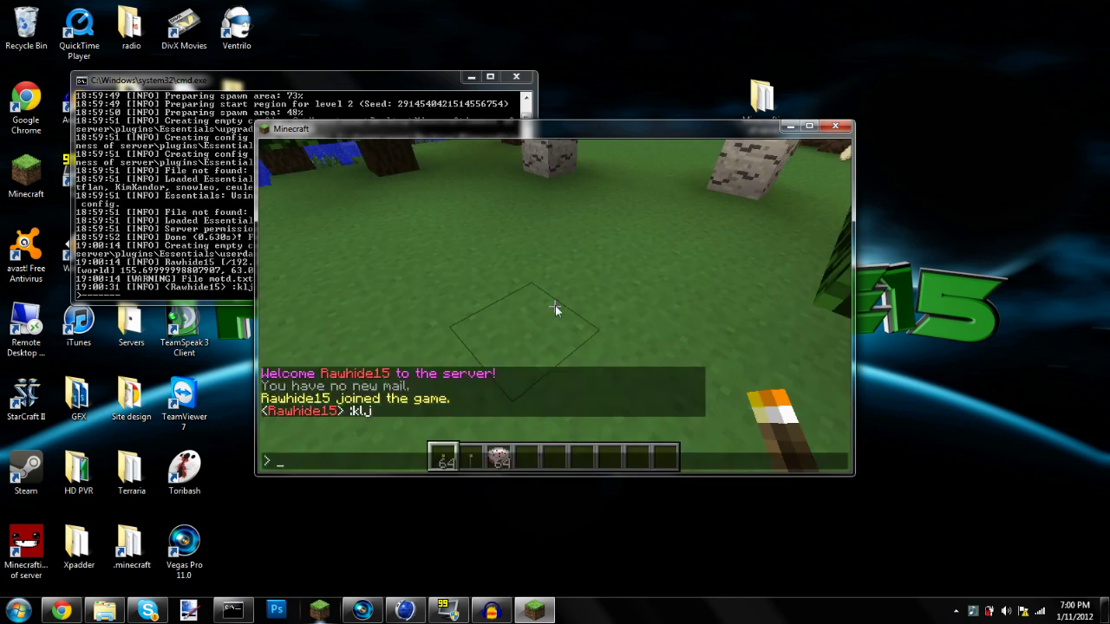
type("/give Rawhide15")
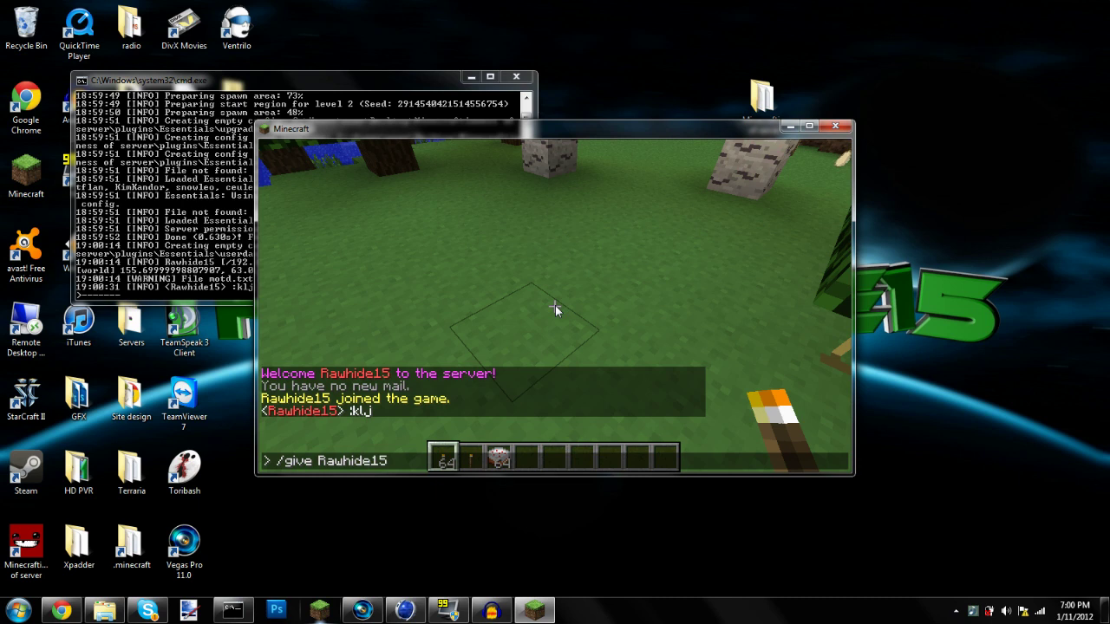
key("BackSpace")
key("BackSpace")
key("BackSpace")
type("1 10")
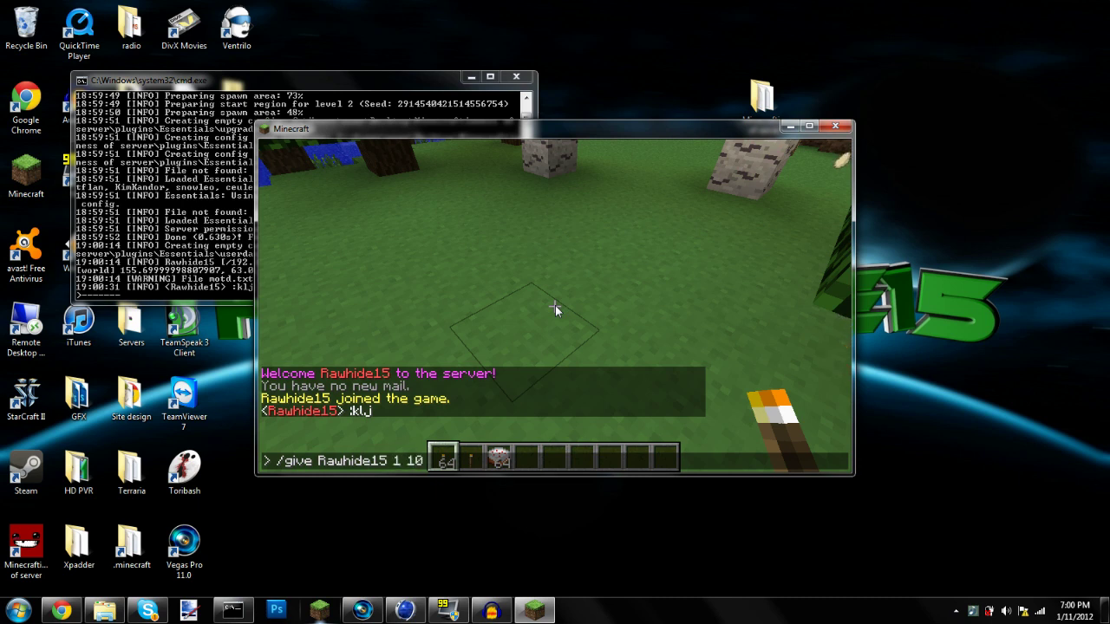
key("Return")
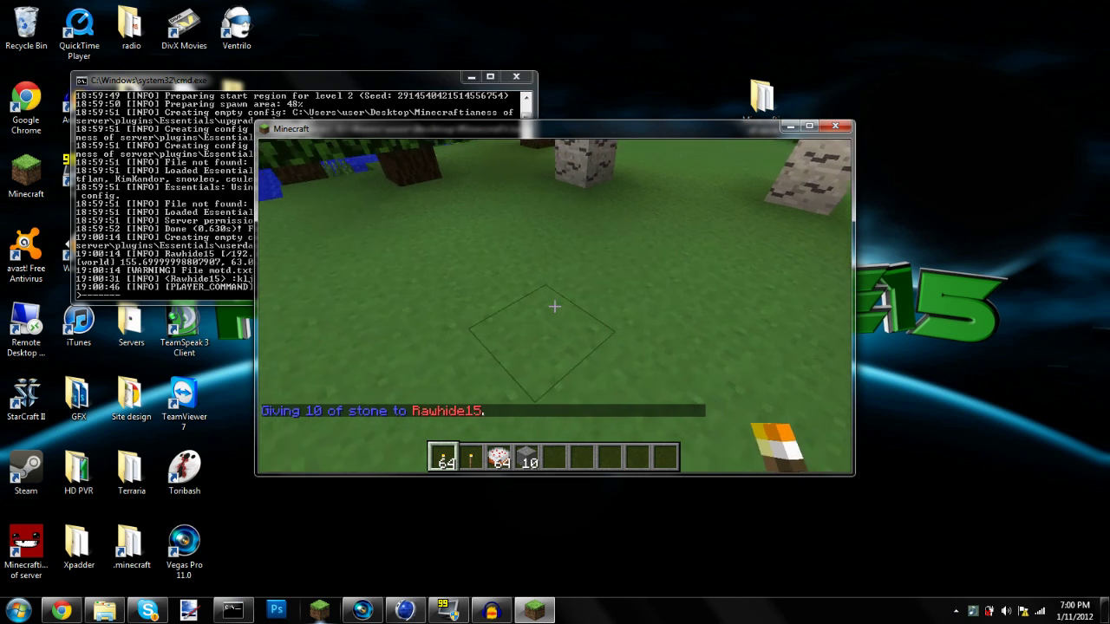
type("/i")
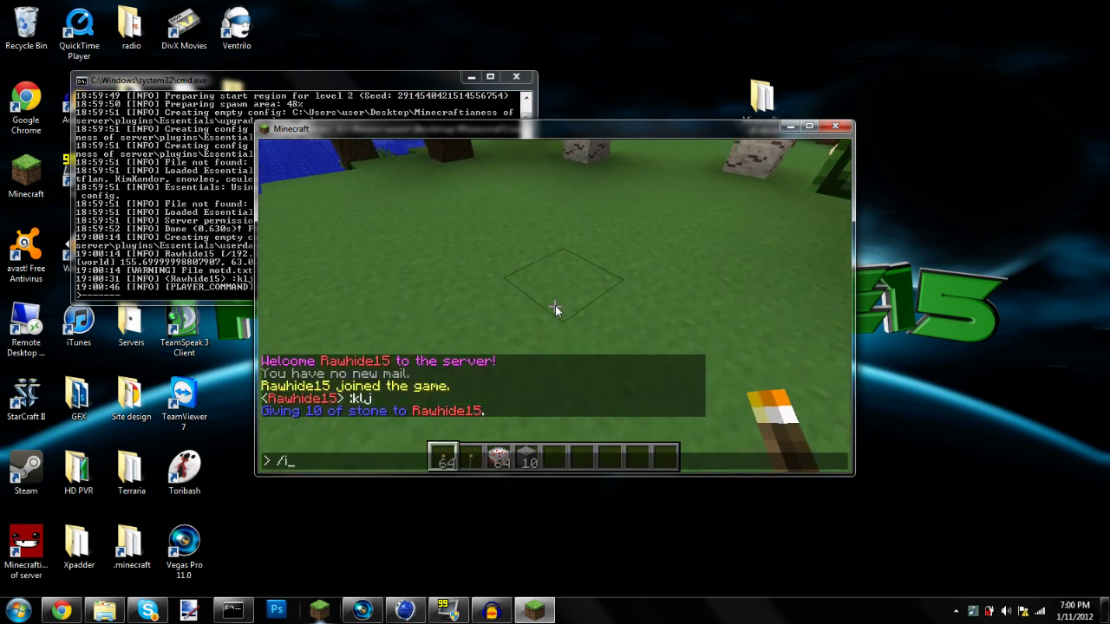
type("give")
type("tone")
key("Return")
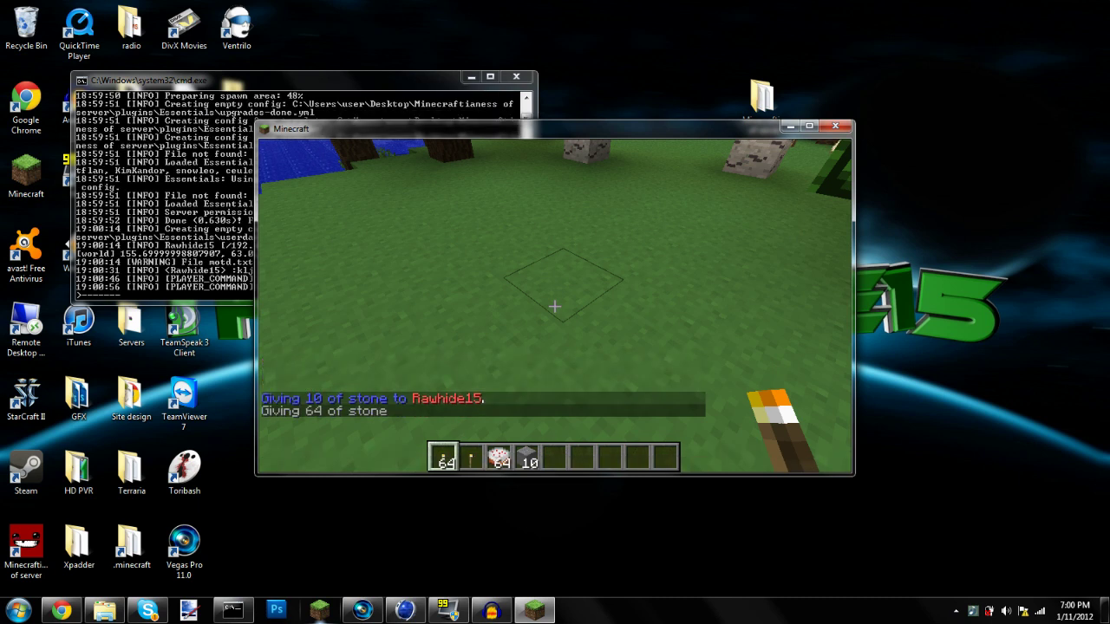
key("t")
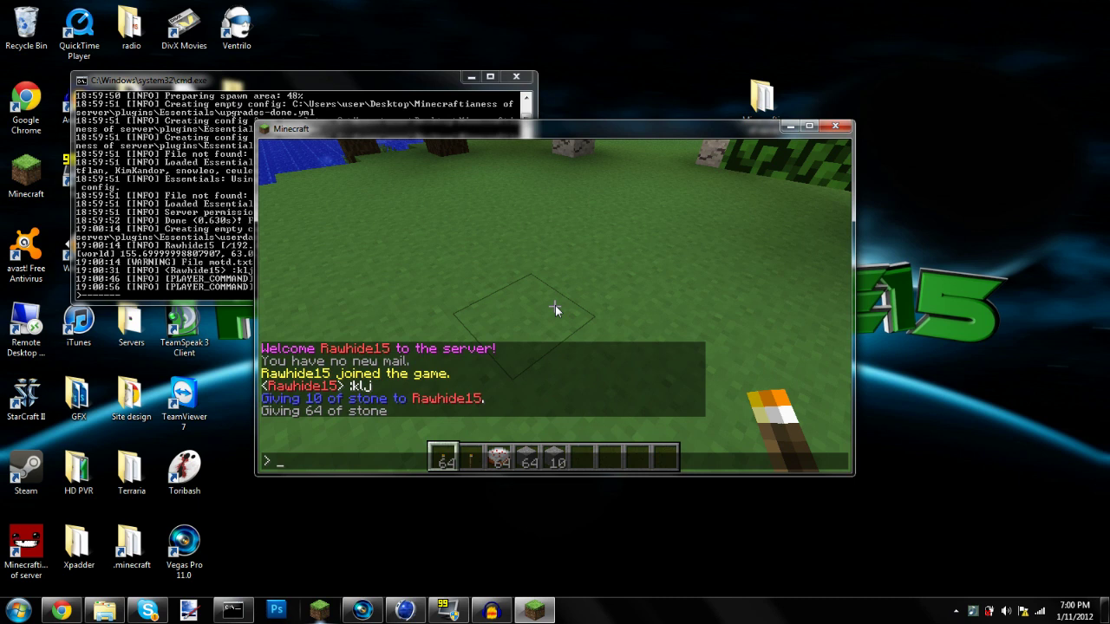
Teleport the player to another named player, which fails with 'Player not found'
type("/tp Rawhide15 TH")
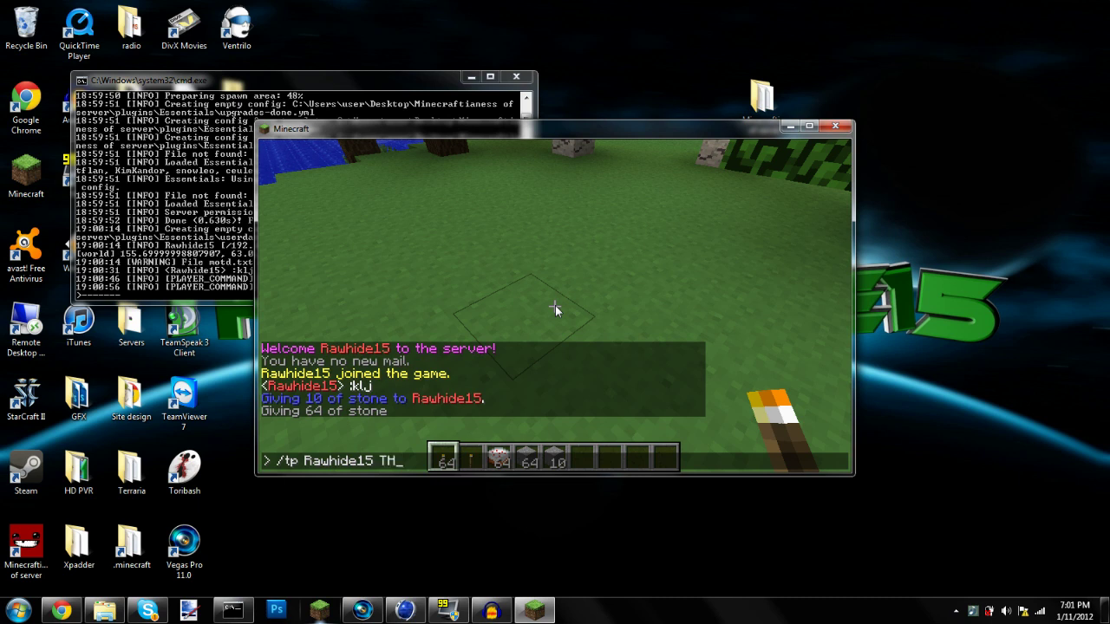
type("atchickenoverthere")
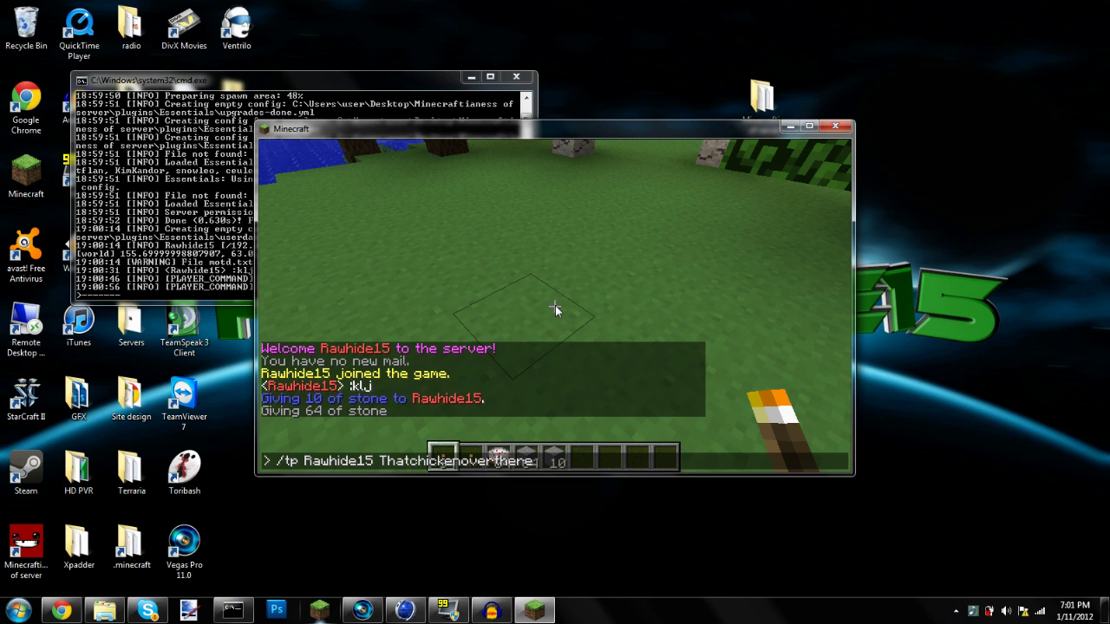
key("Return")
key("t")
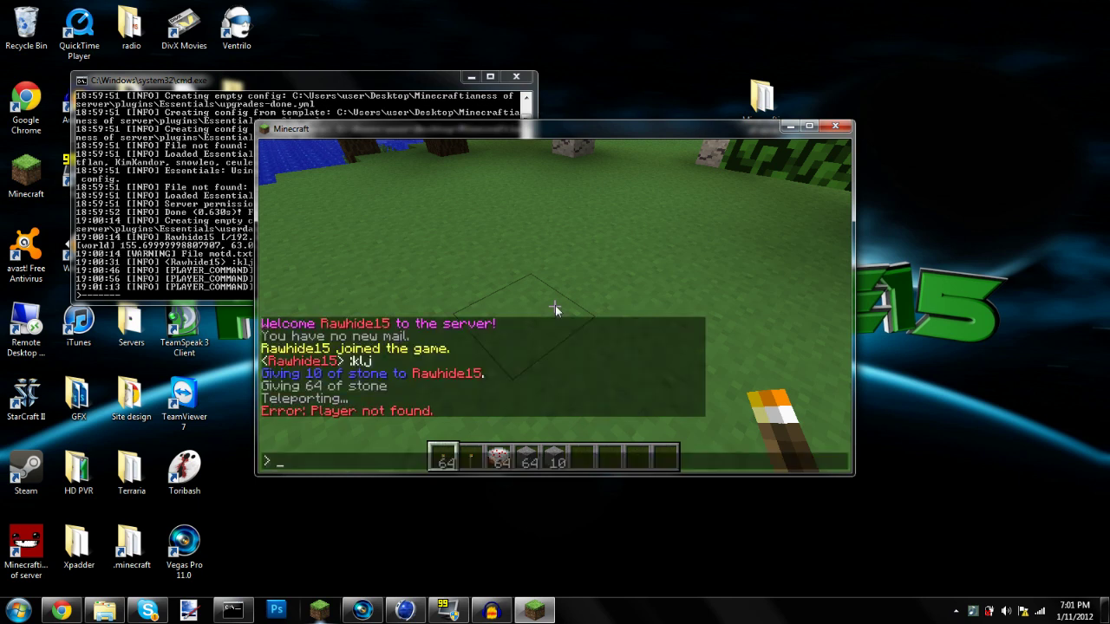
key("Escape")
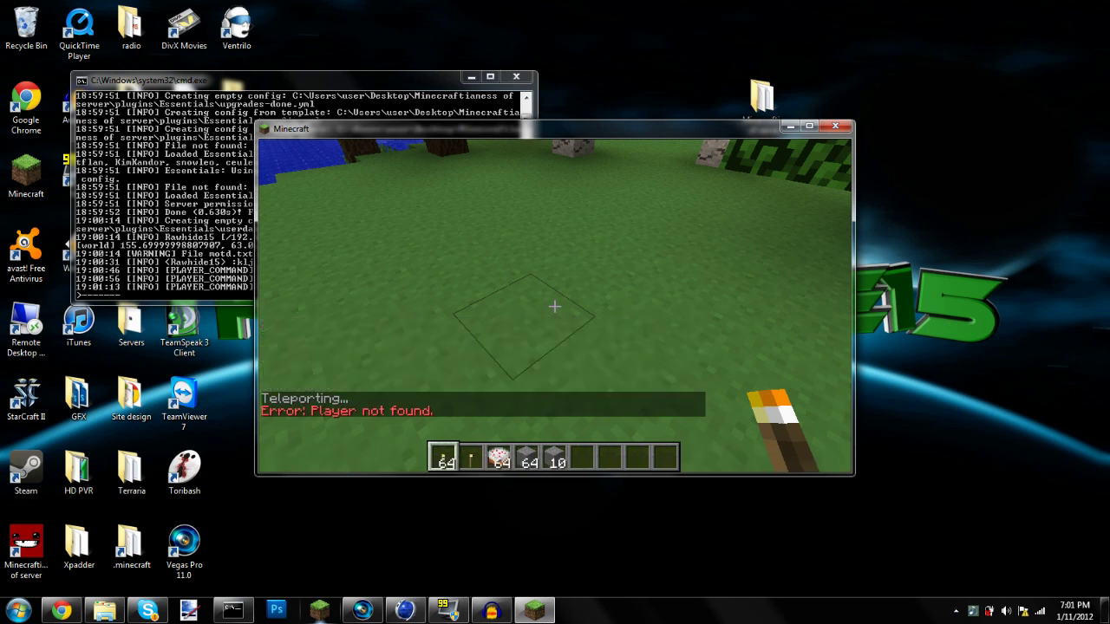
Run /tp with a partial name, then /tp to the player's own name
key("slash")
type("tp the")
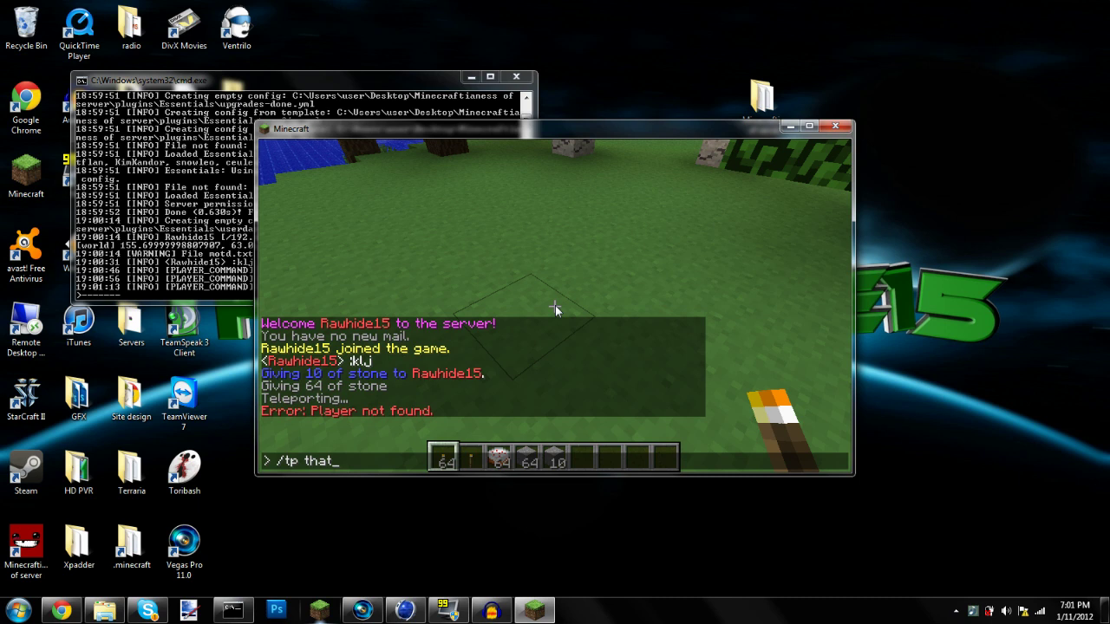
key("BackSpace")
key("BackSpace")
key("Return")
type("tt")
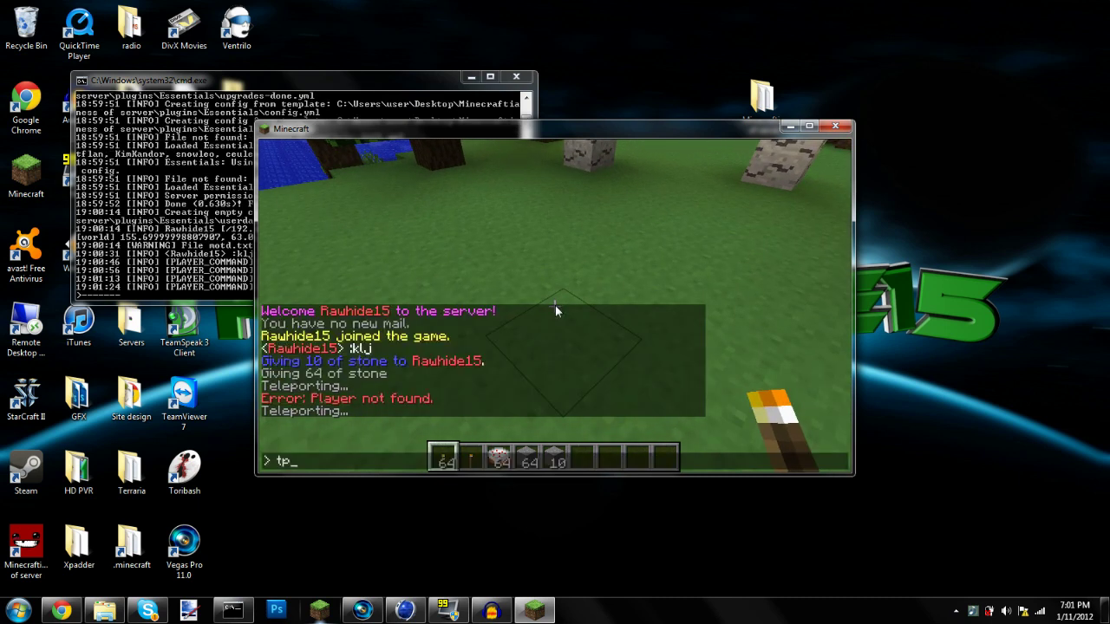
type("p rawhide15")
key("Return")
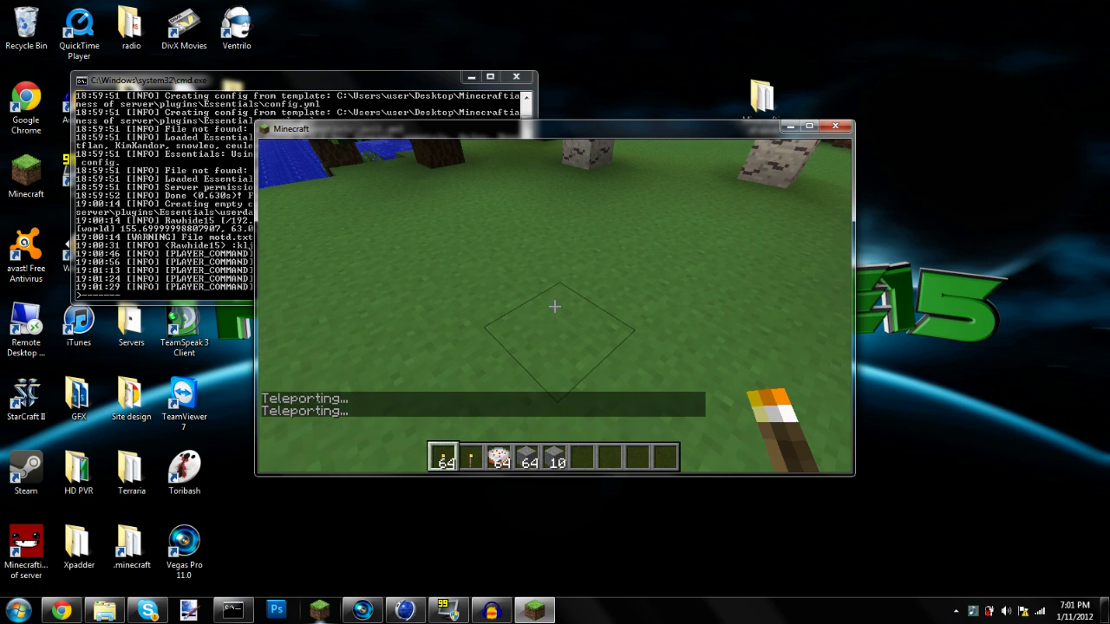
key("slash")
key("Escape")
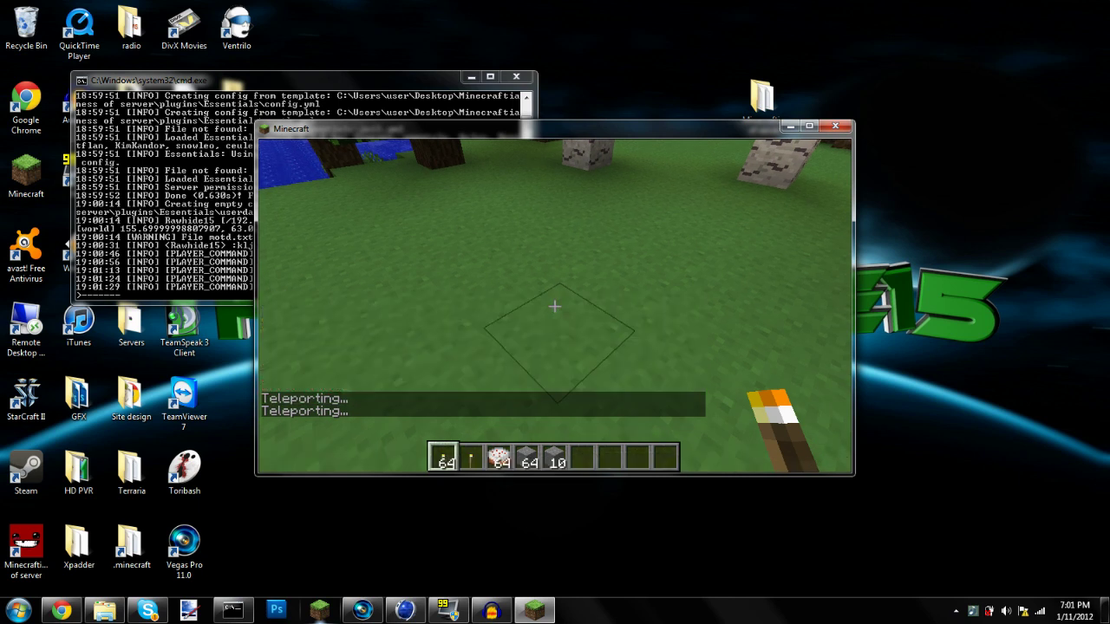
Break the dirt block ahead, then fly up over the forest toward the lake
key("w")
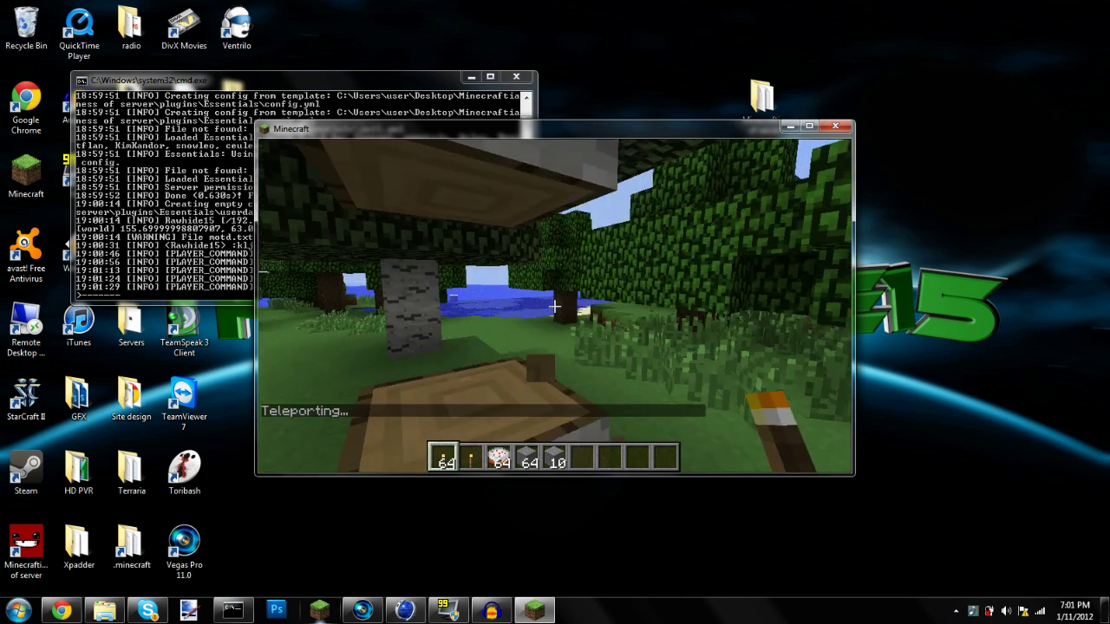
left_click(554, 306)
key("w")
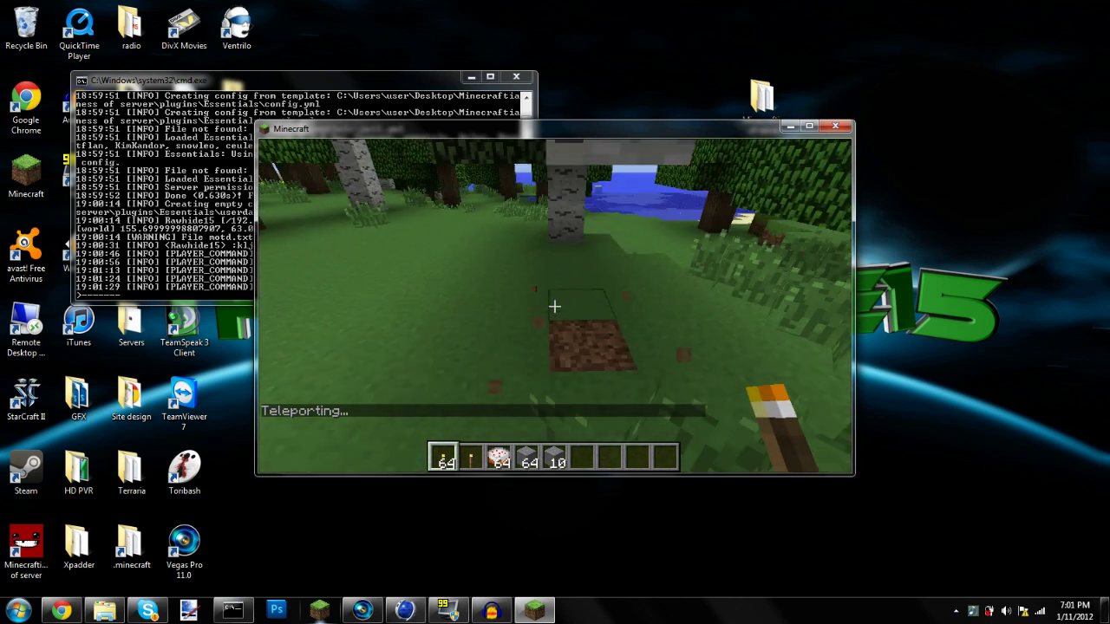
key("w")
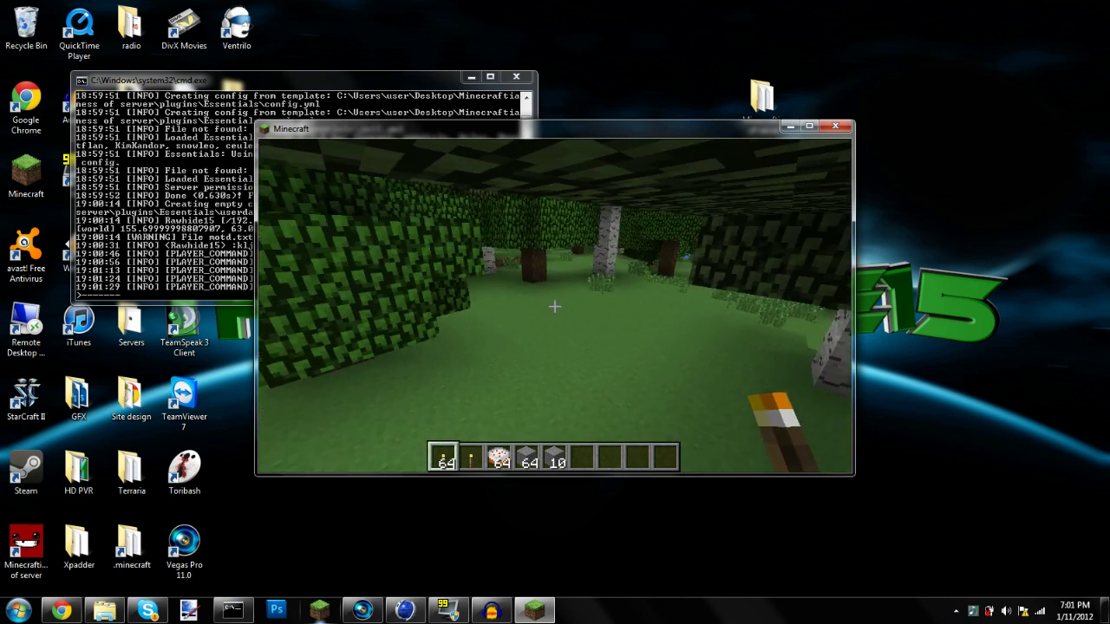
key("space")
key("w")
key("space")
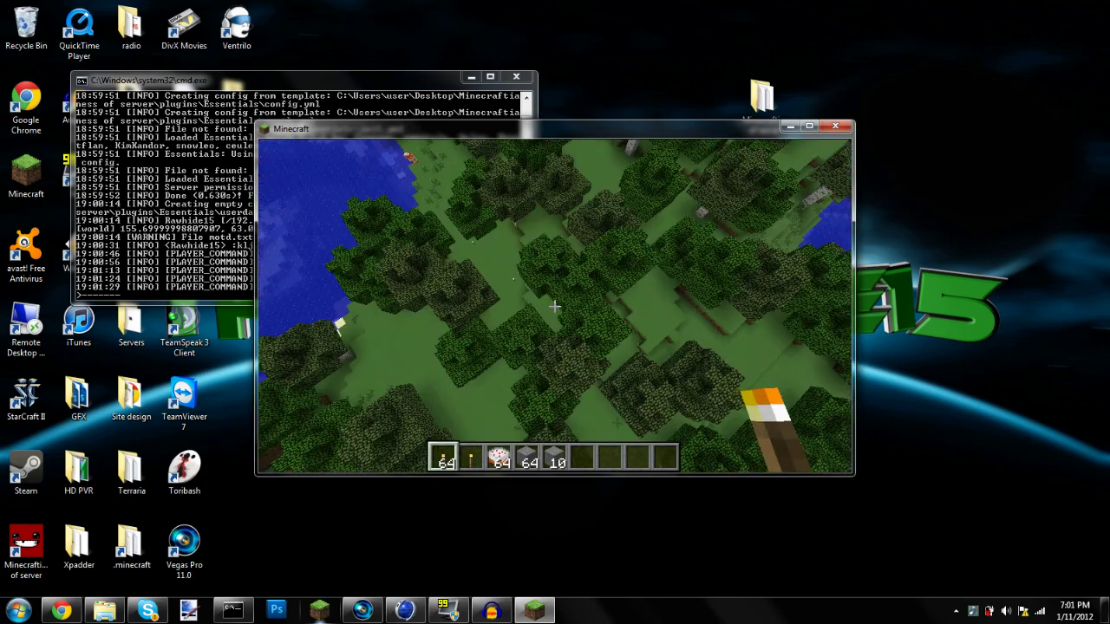
Return to spawn with /spawn and walk through the spawn area
key("t")
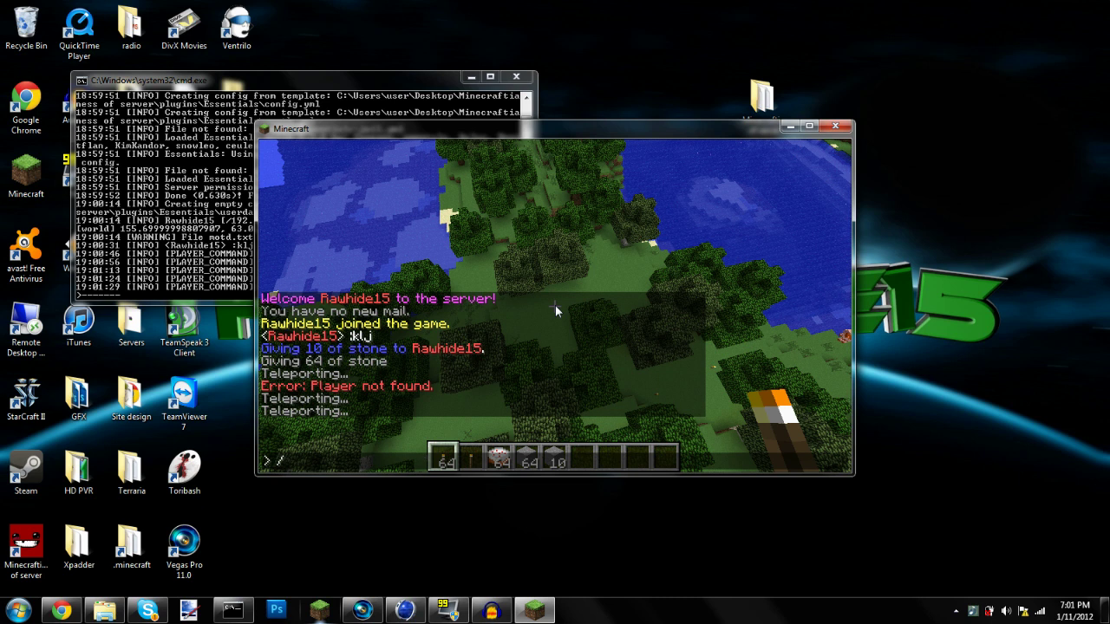
type("/spawn")
key("Return")
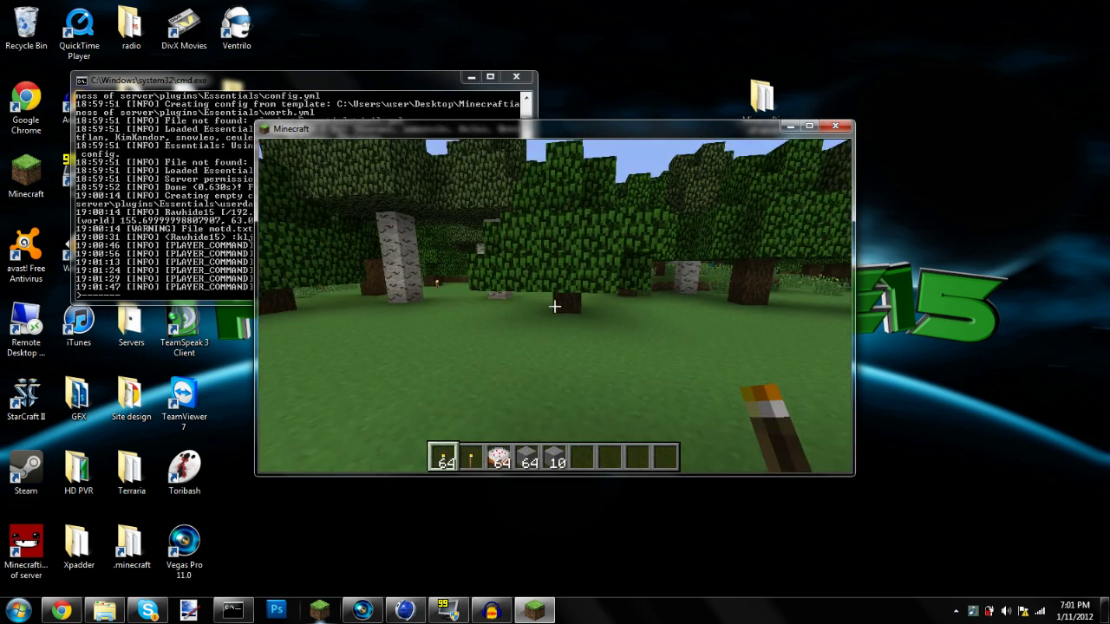
key("w")
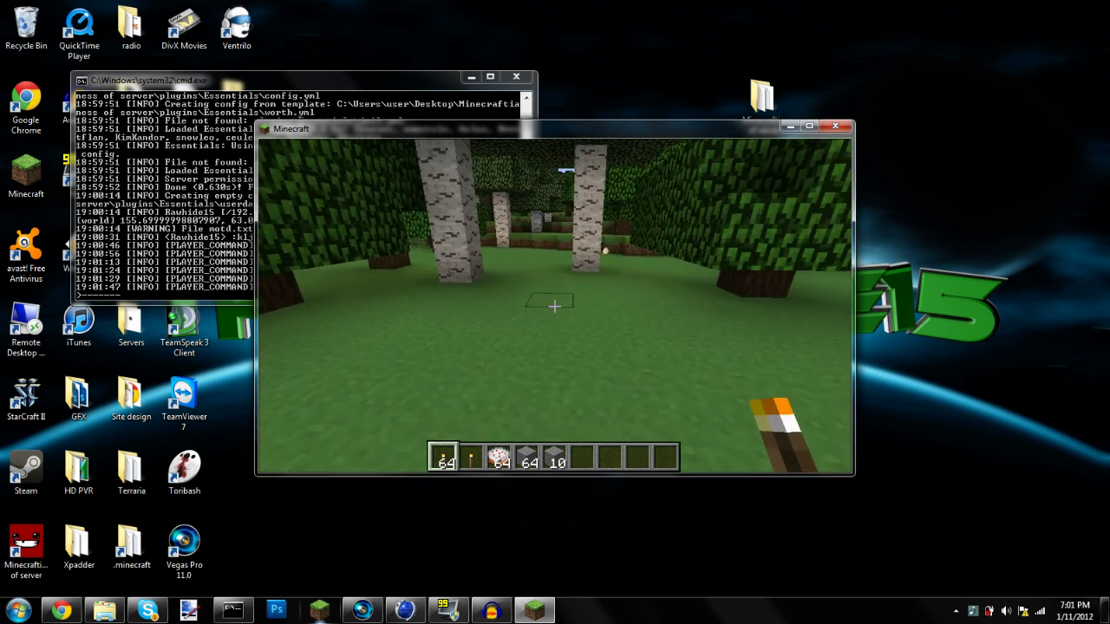
Set the default group's spawn point with /setspawn, fly up, then /spawn back
type("t/setspawn")
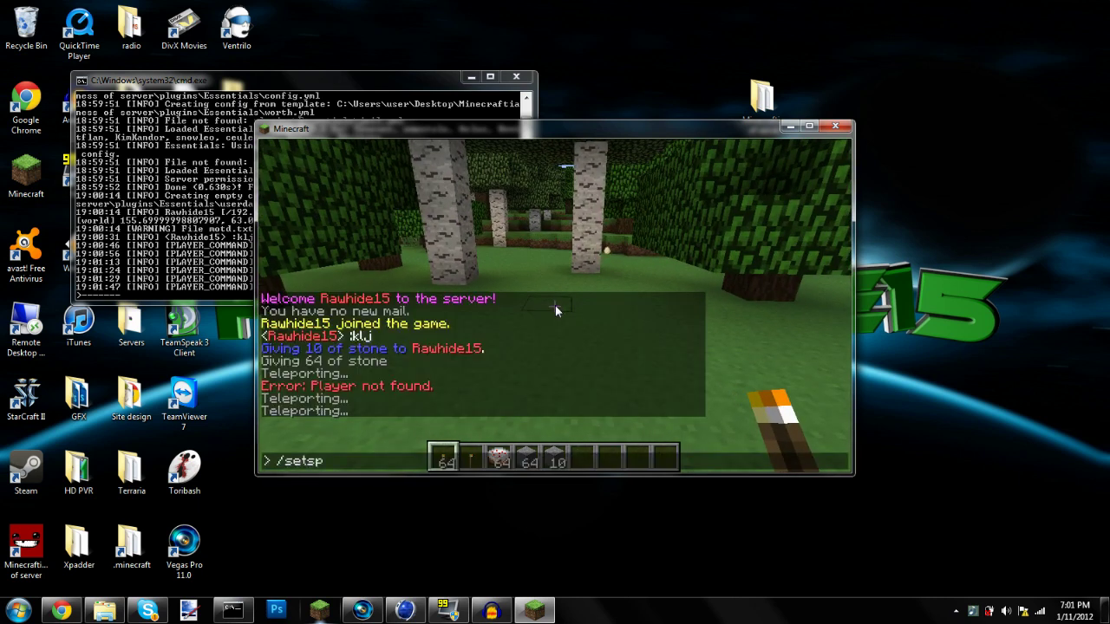
key("Return")
key("space")
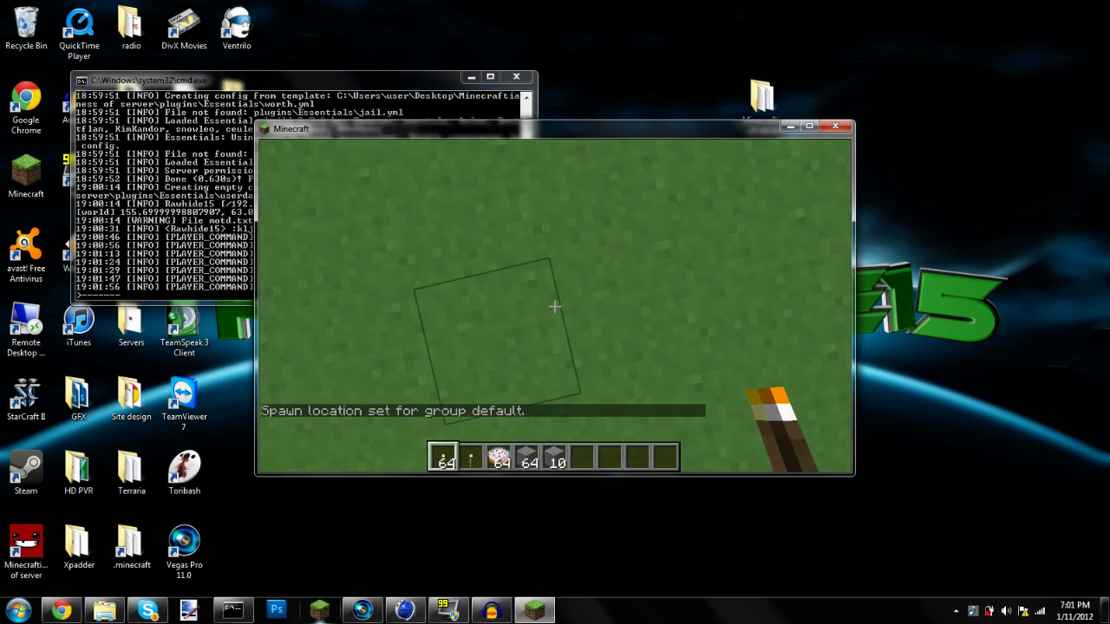
type("t/spawn")
key("Return")
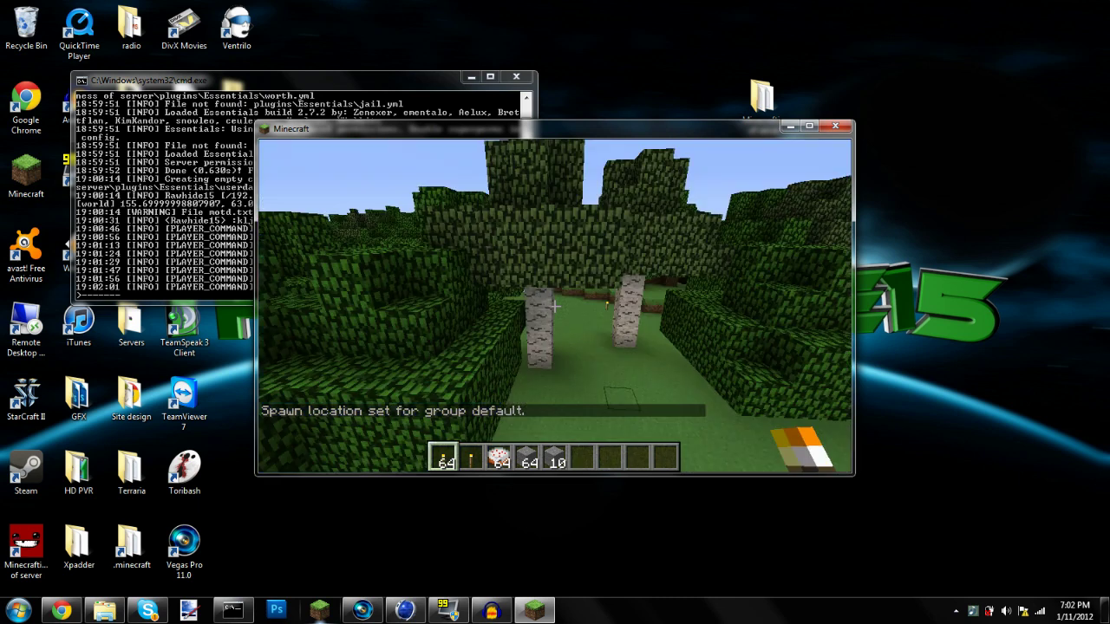
Walk to pick up the egg, hold it from hotbar slot 6, and throw it
key("w")
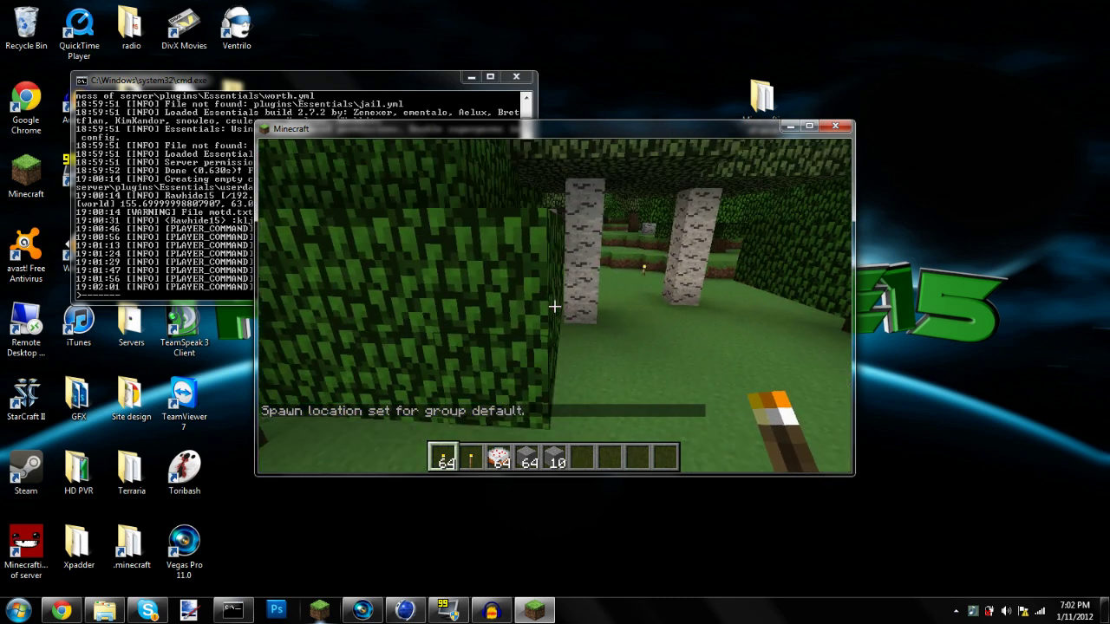
key("w")
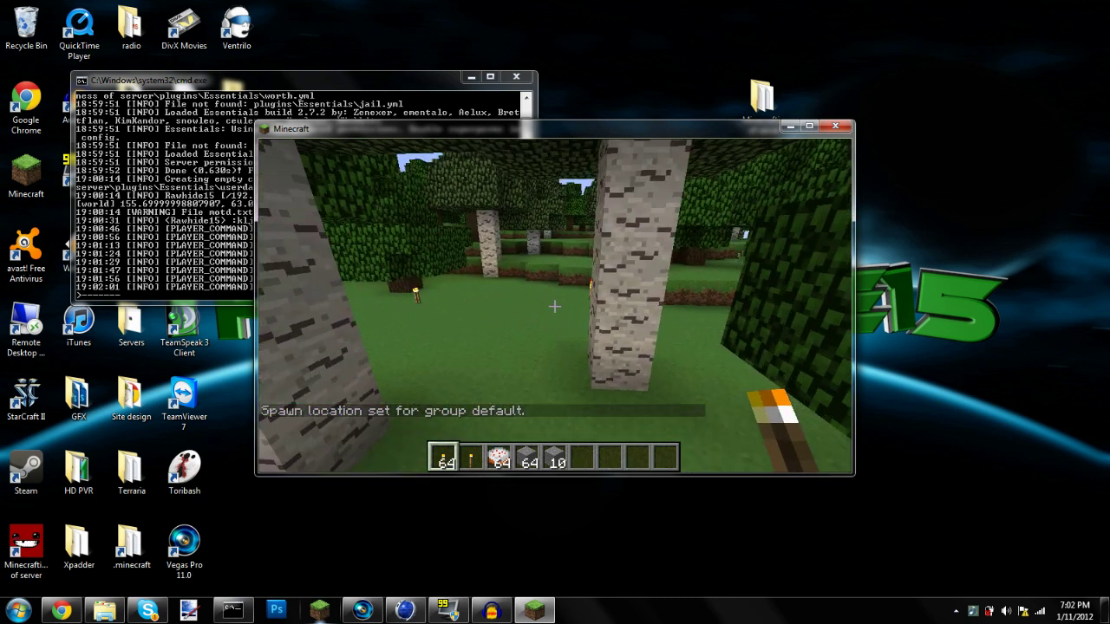
key("w")
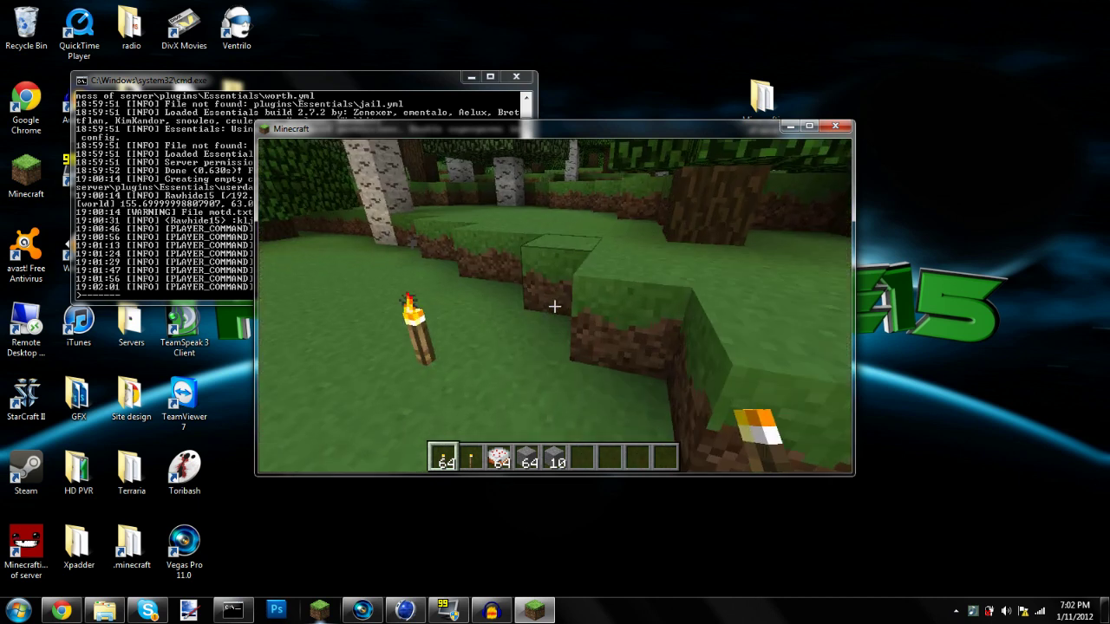
key("6")
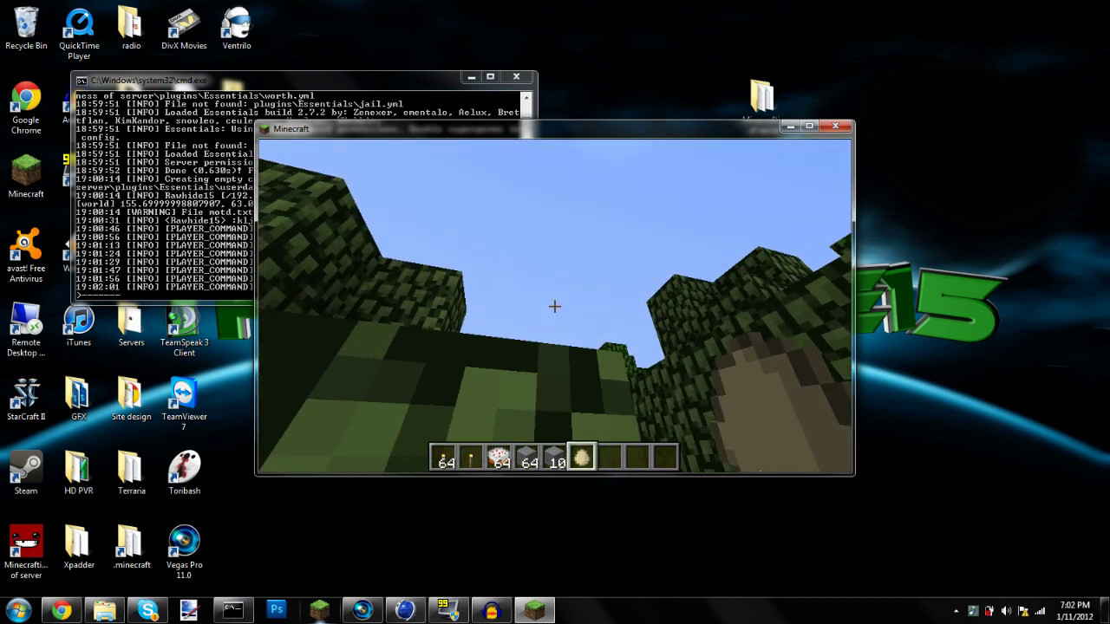
key("space")
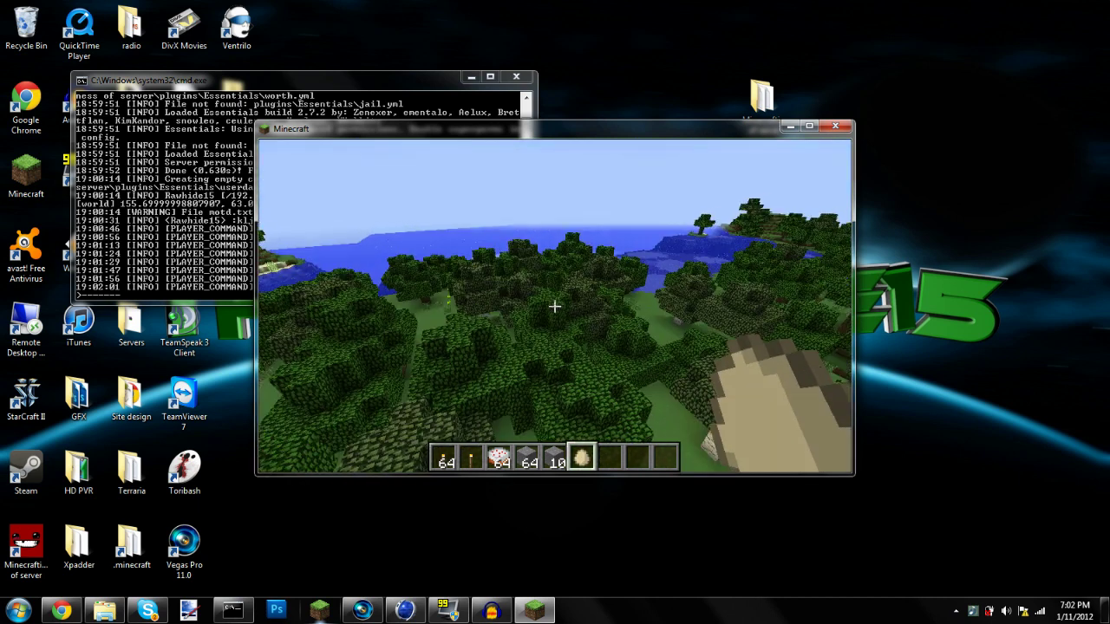
right_click(555, 305)
Strike lightning where the player looks with /smite
type("/sp")
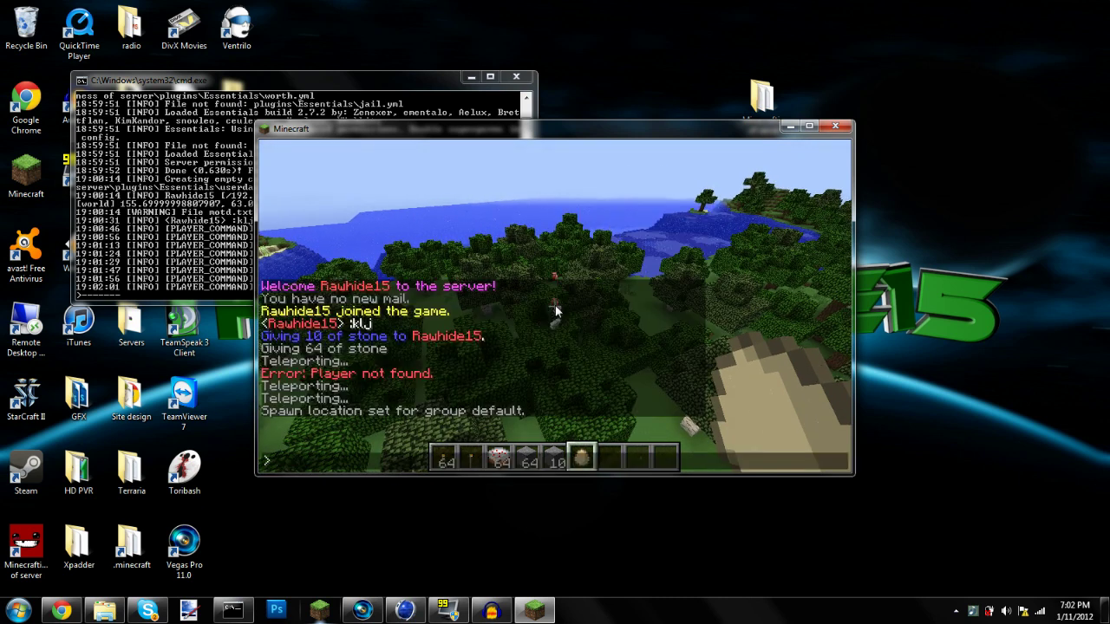
key("BackSpace")
type("mite")
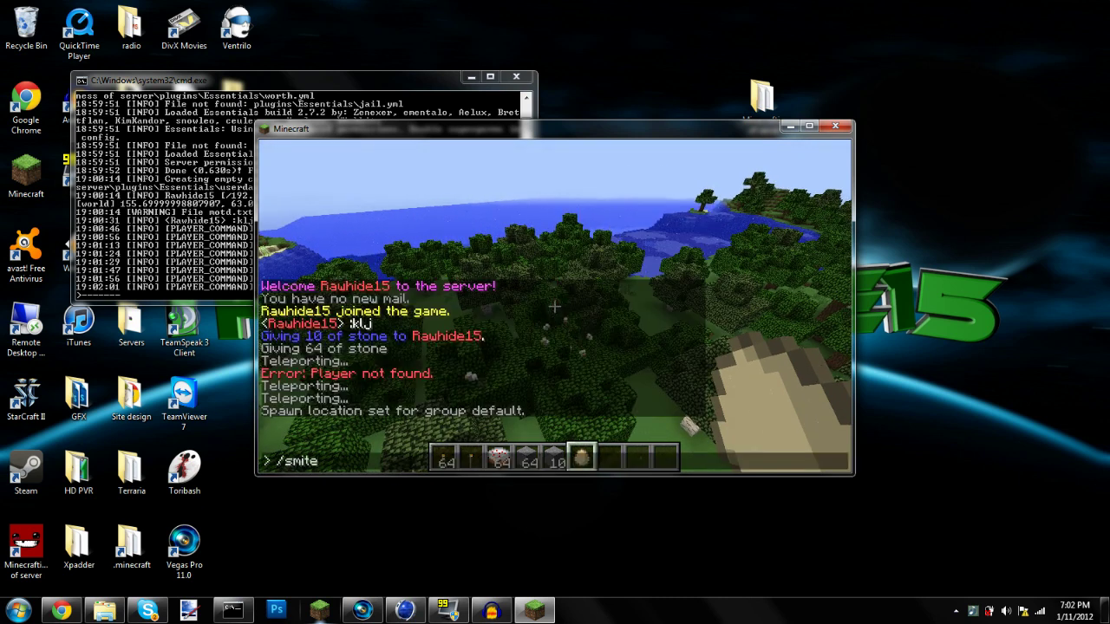
key("Return")
Spawn 500 chickens with /spawnmob chicken 500 after the misspelled 'cicken 50' is rejected
type("/s")
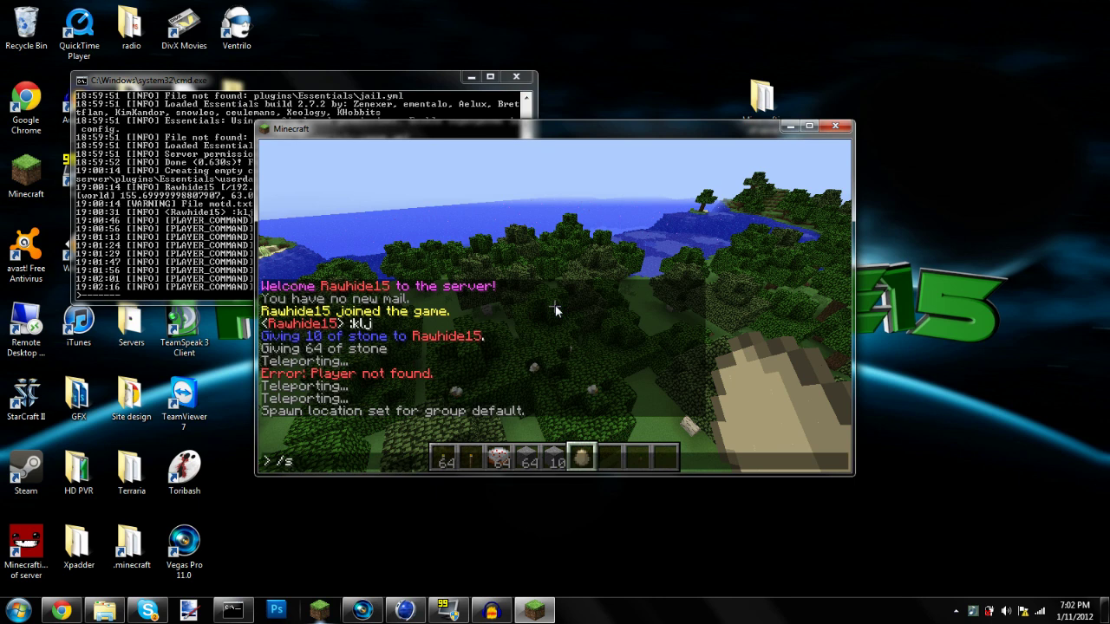
type("pawnmob cicke")
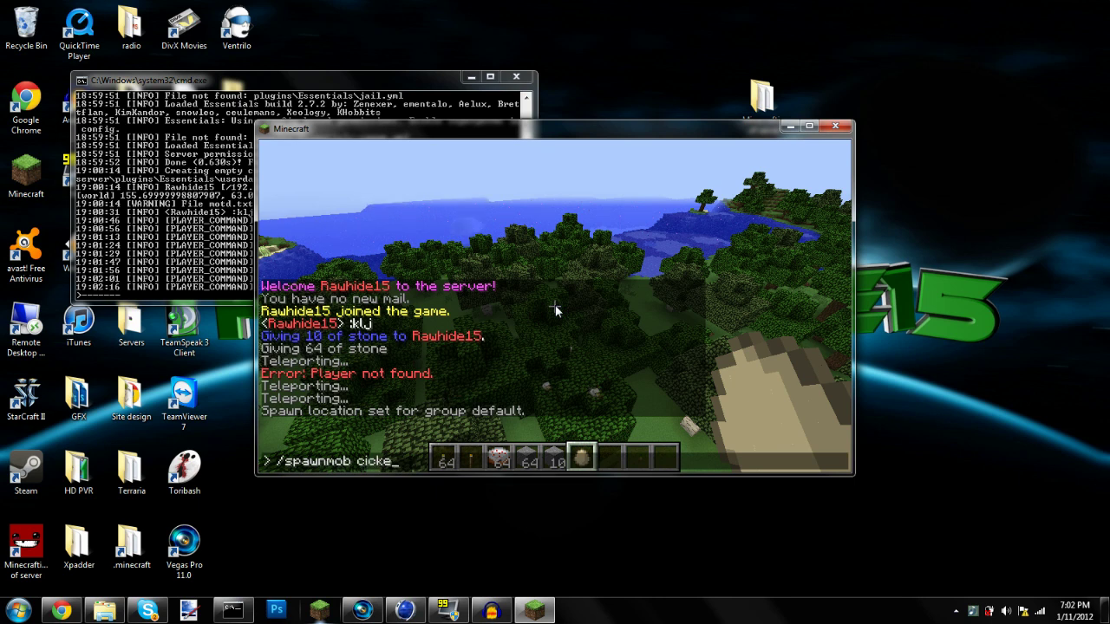
type("n 50")
key("Return")
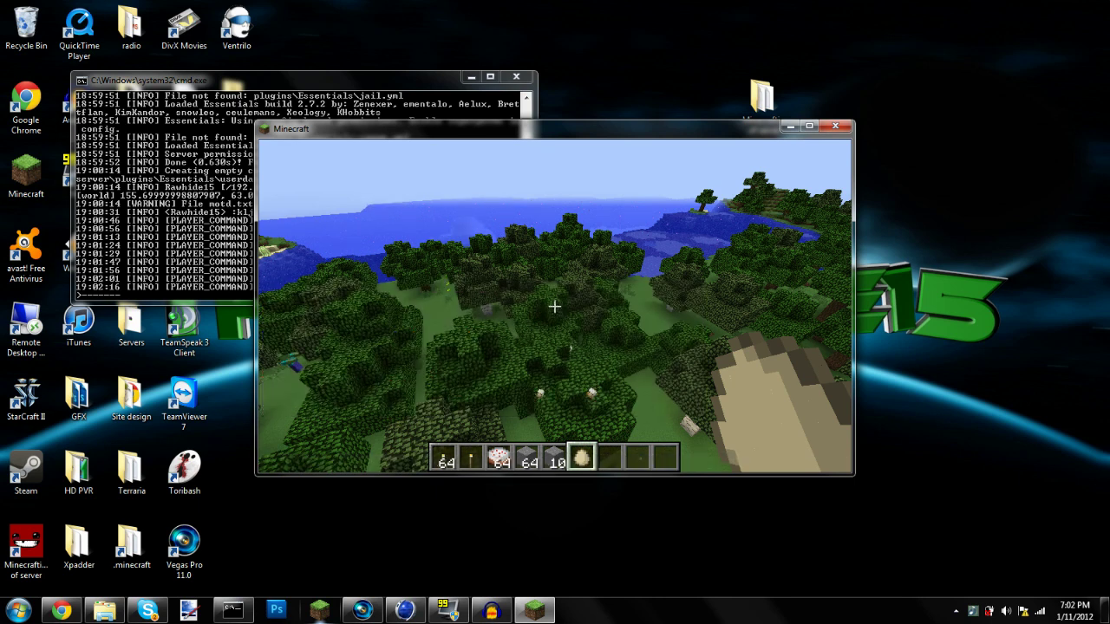
type("/spawnmob c")
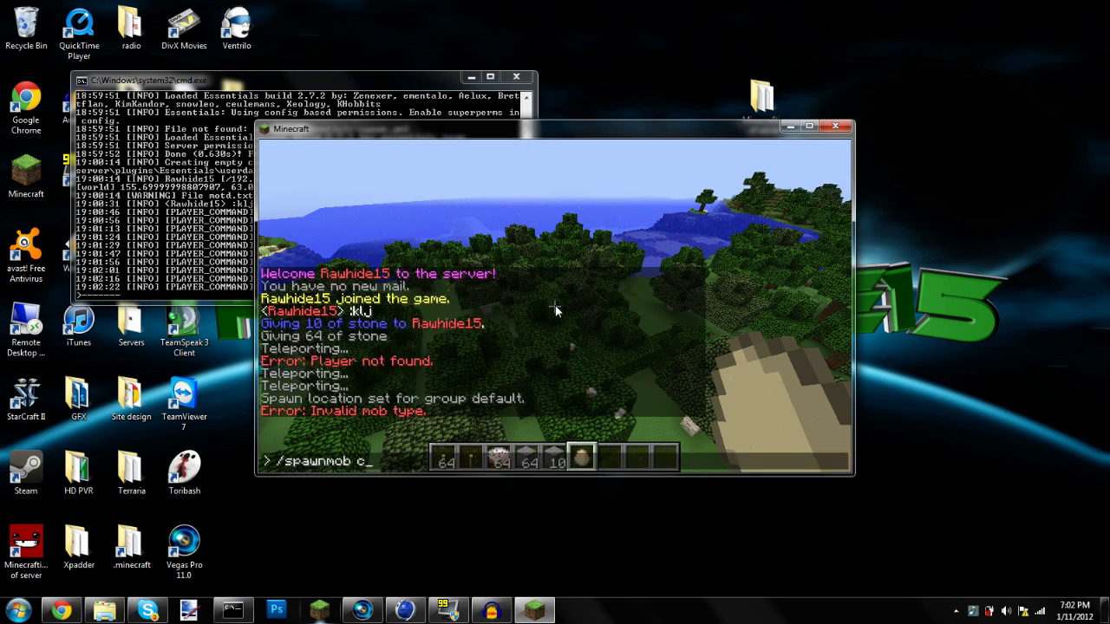
type("hicken 500")
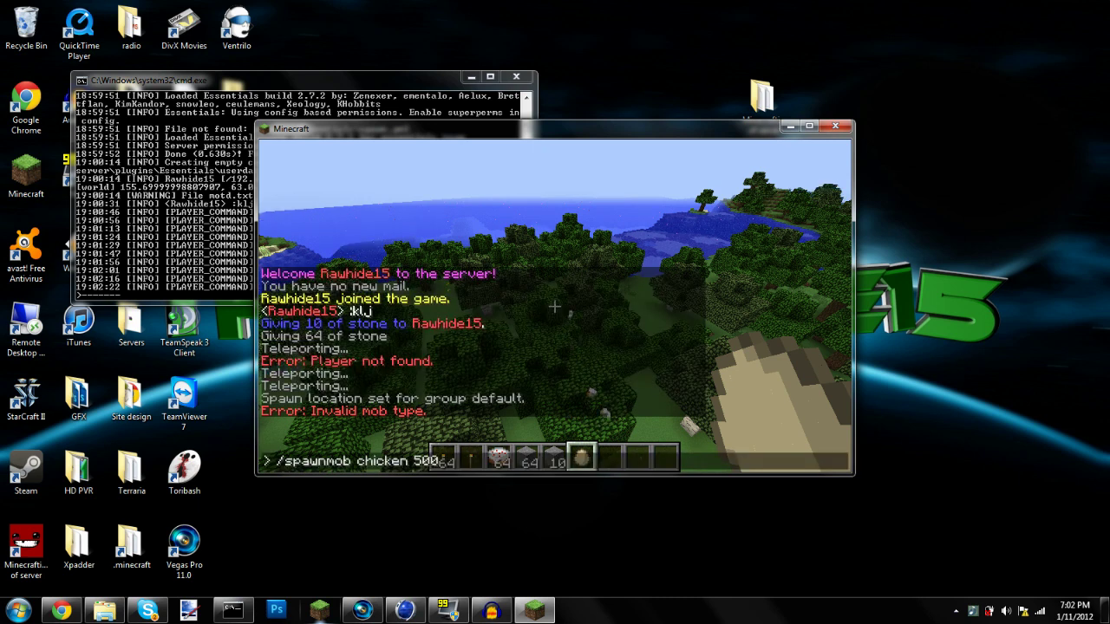
key("Return")
key("w")
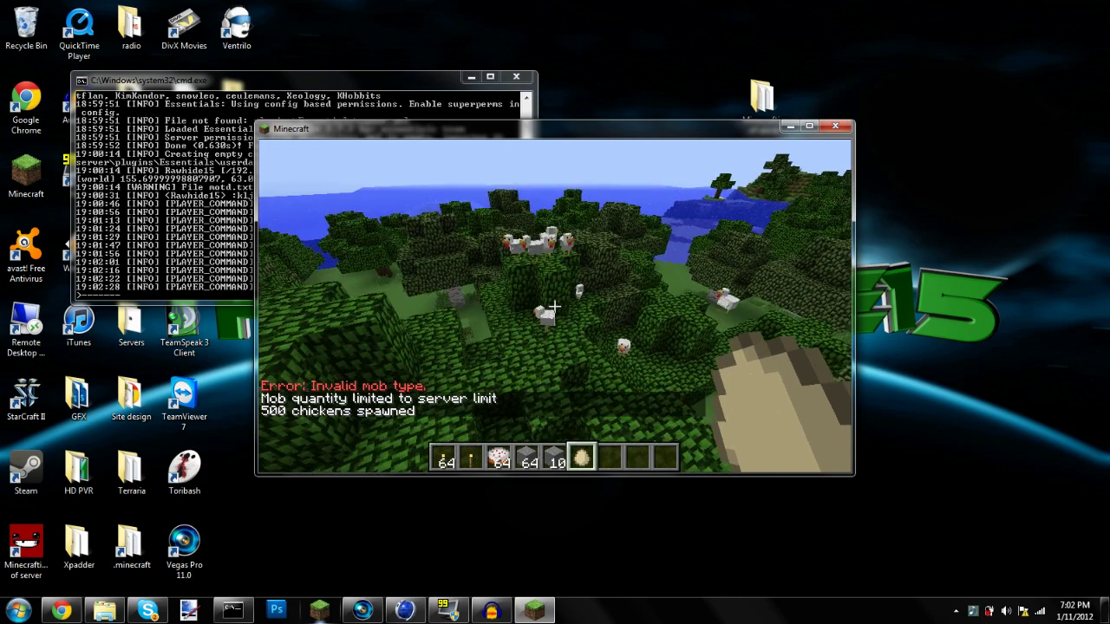
type("t")
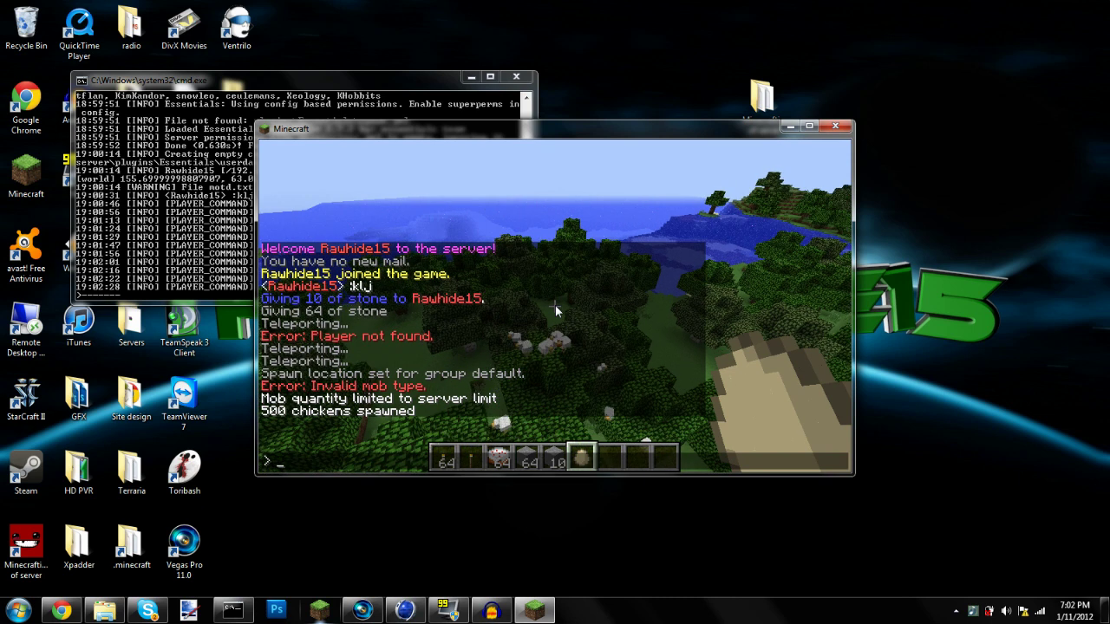
type("/fi")
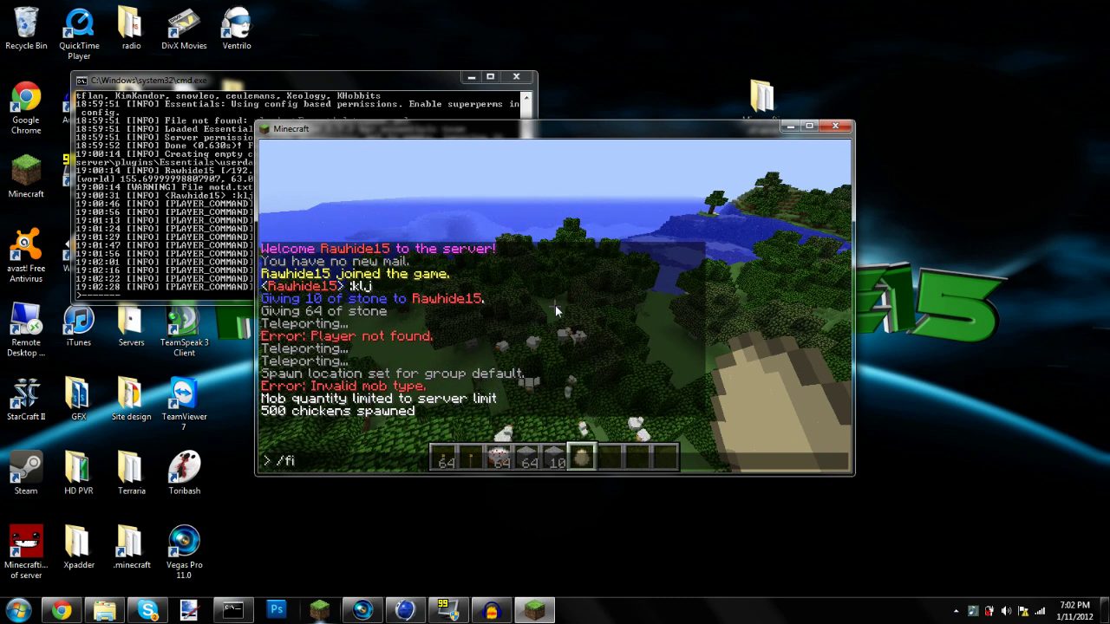
type("reball")
Launch a fireball, then fly over the treetops and drop onto the grass
key("Return")
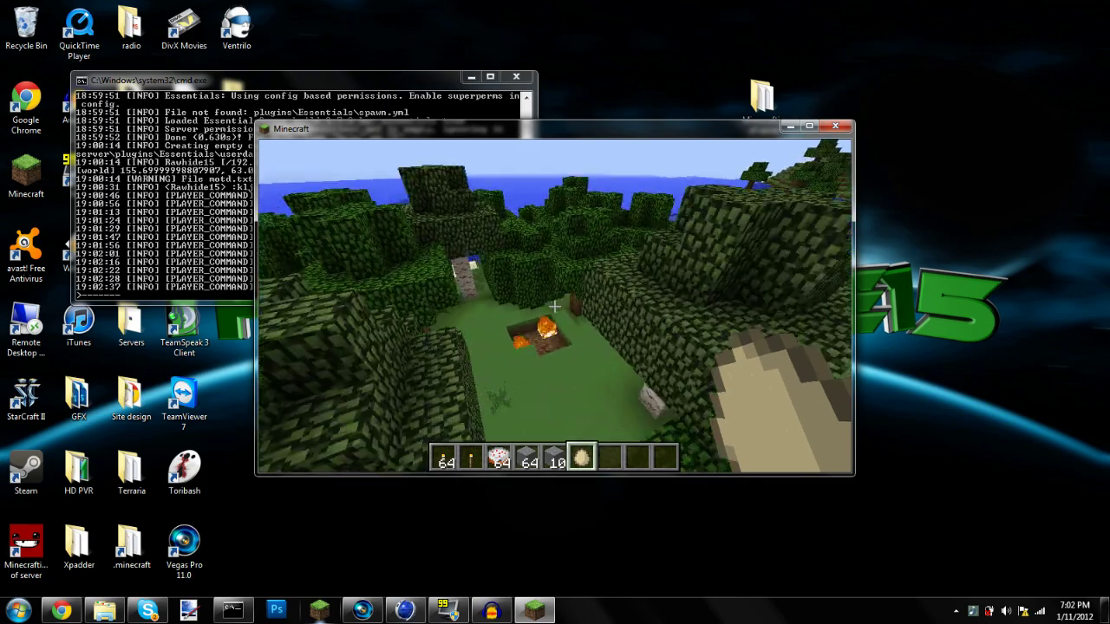
key("w")
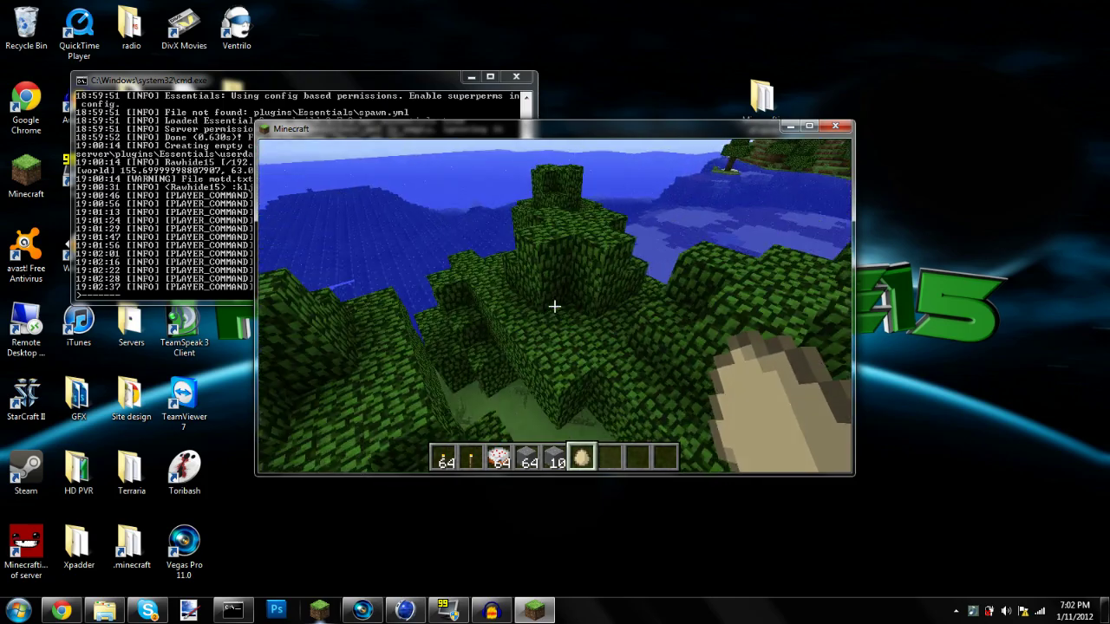
key("w")
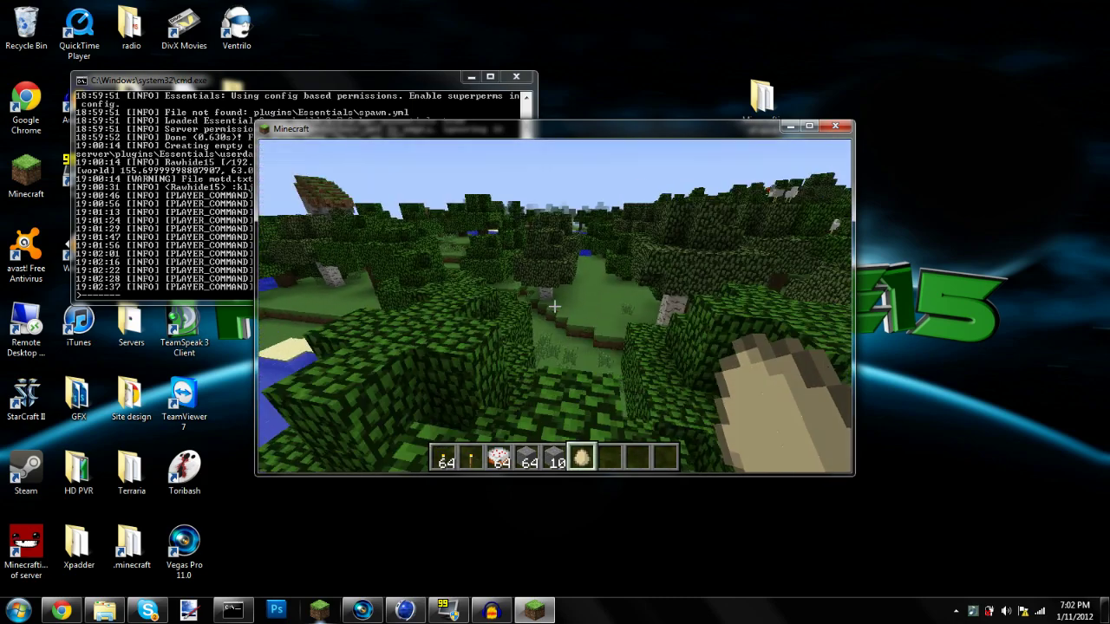
key("w")
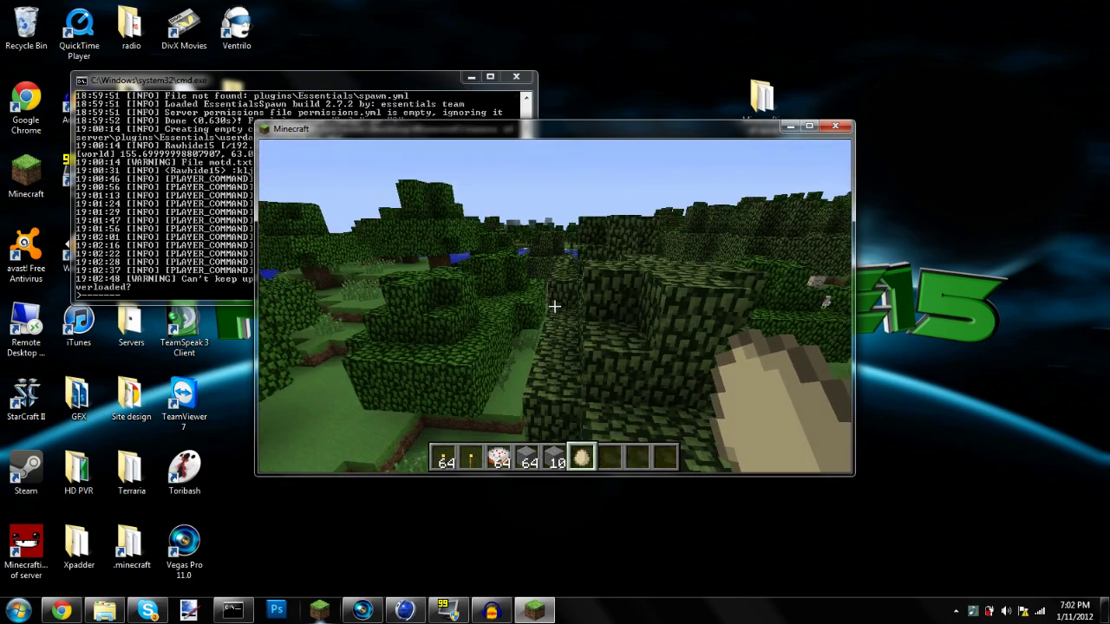
key("w")
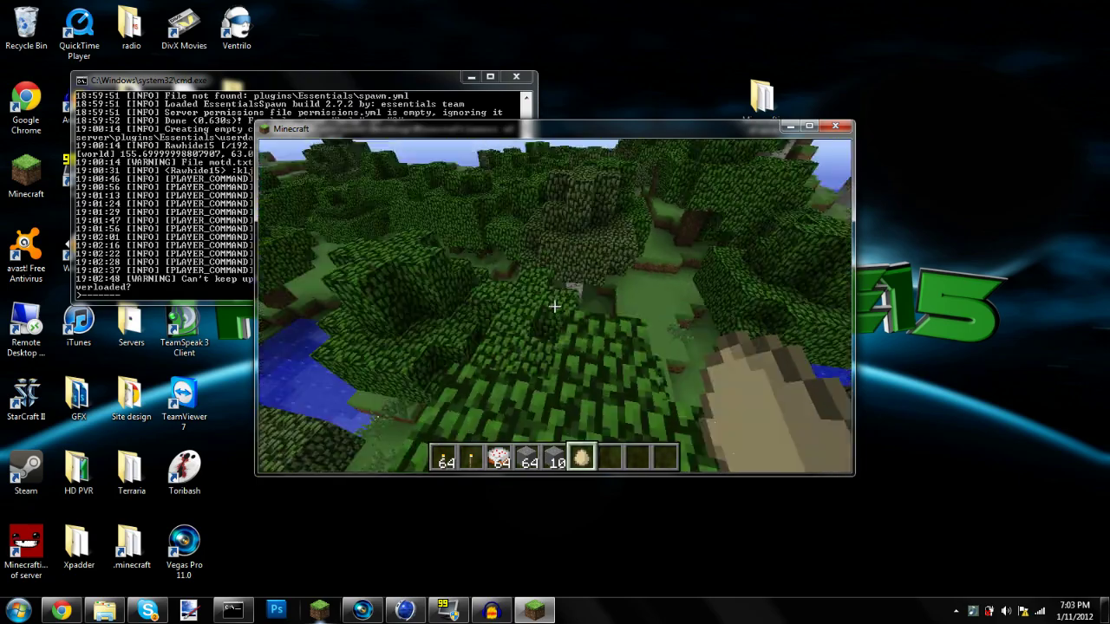
key("w")
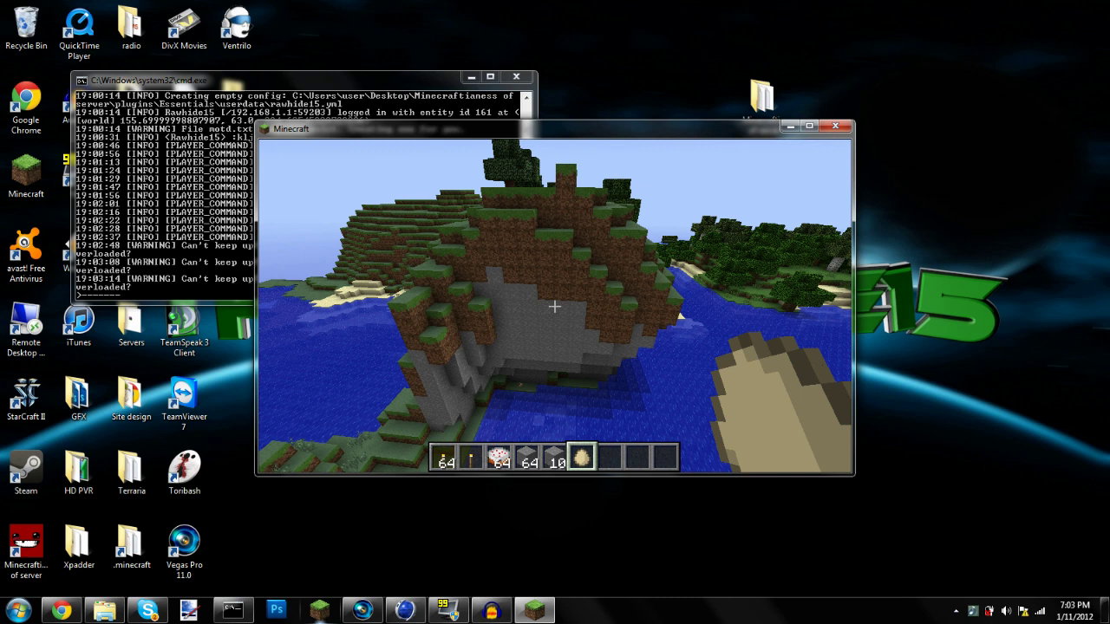
right_click(555, 306)
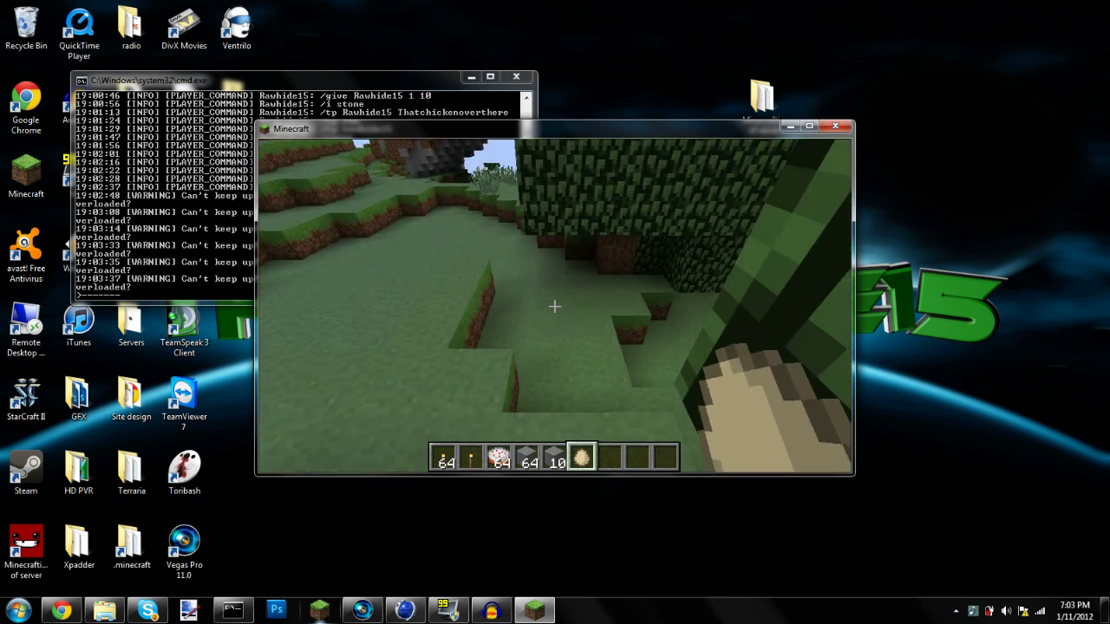
key("w")
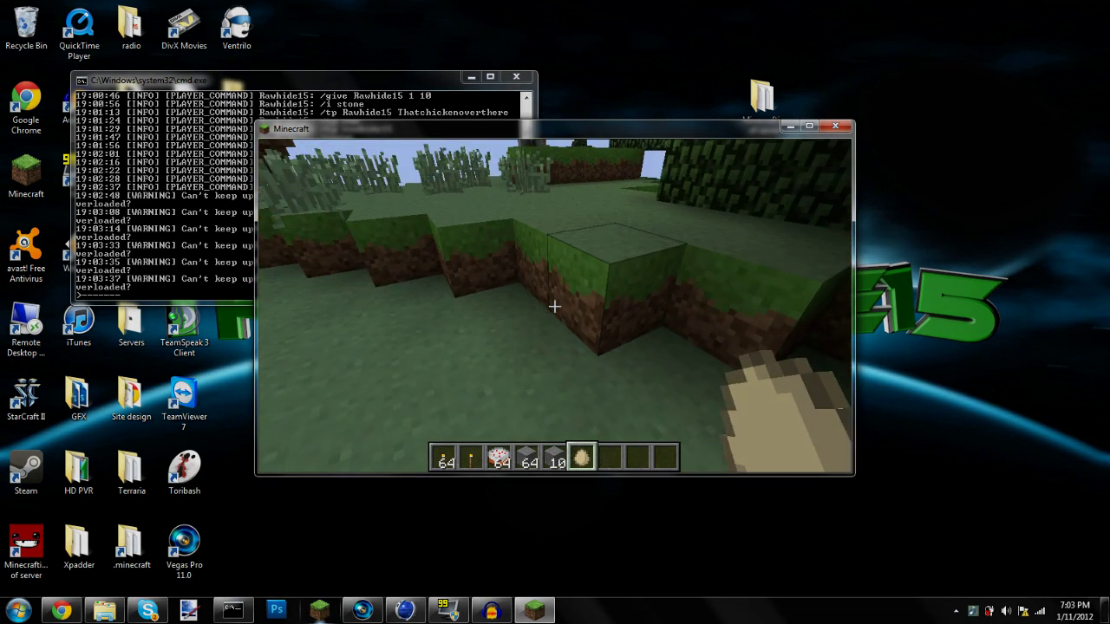
key("space")
key("w")
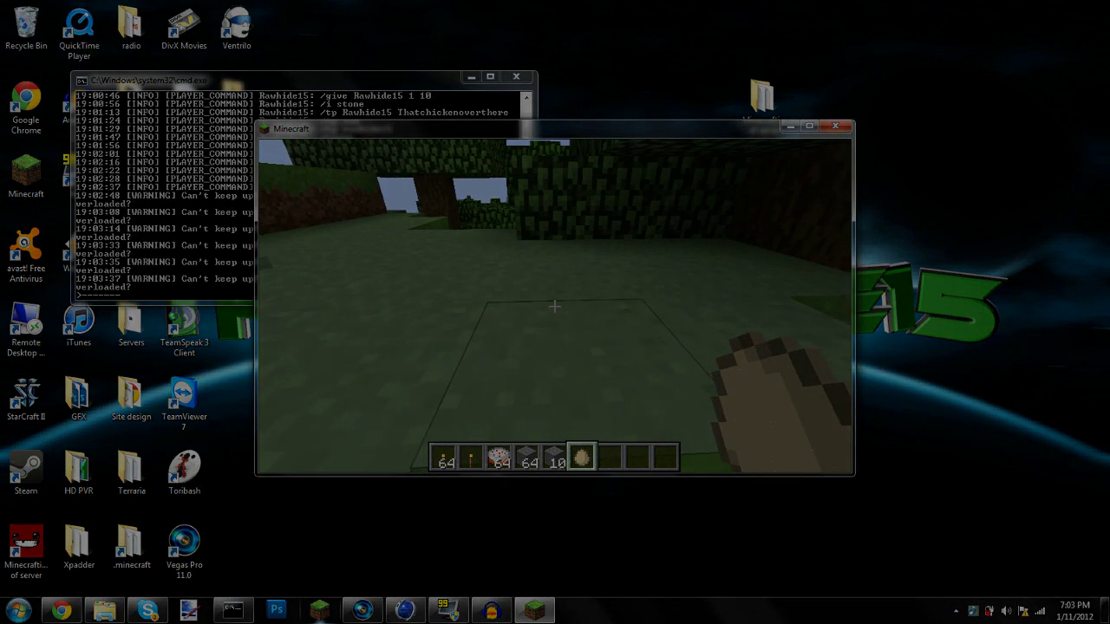
key("w")
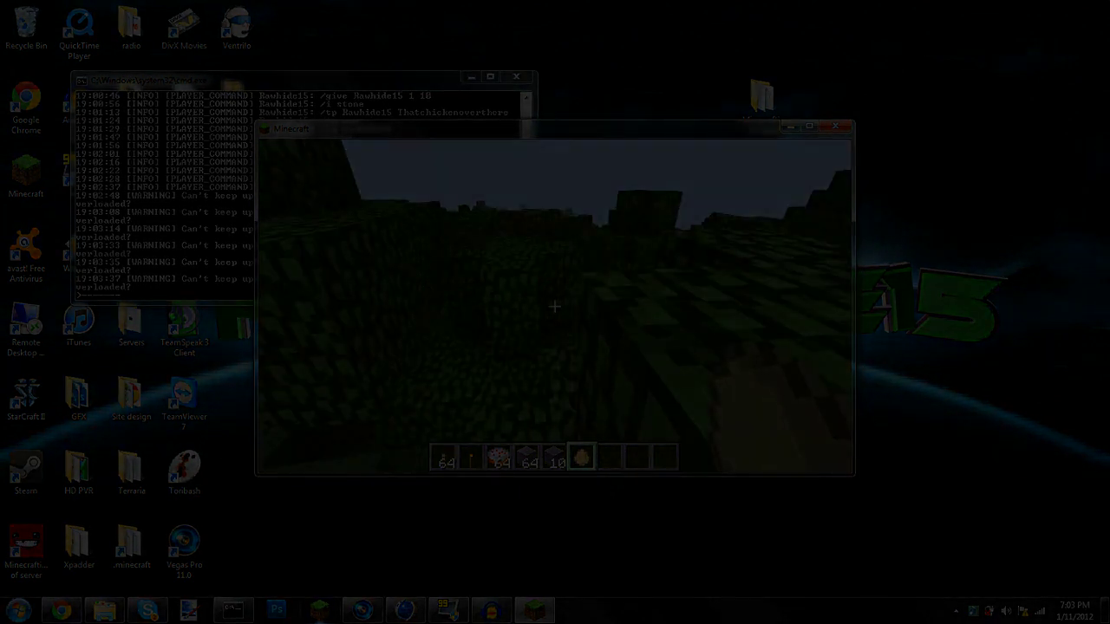